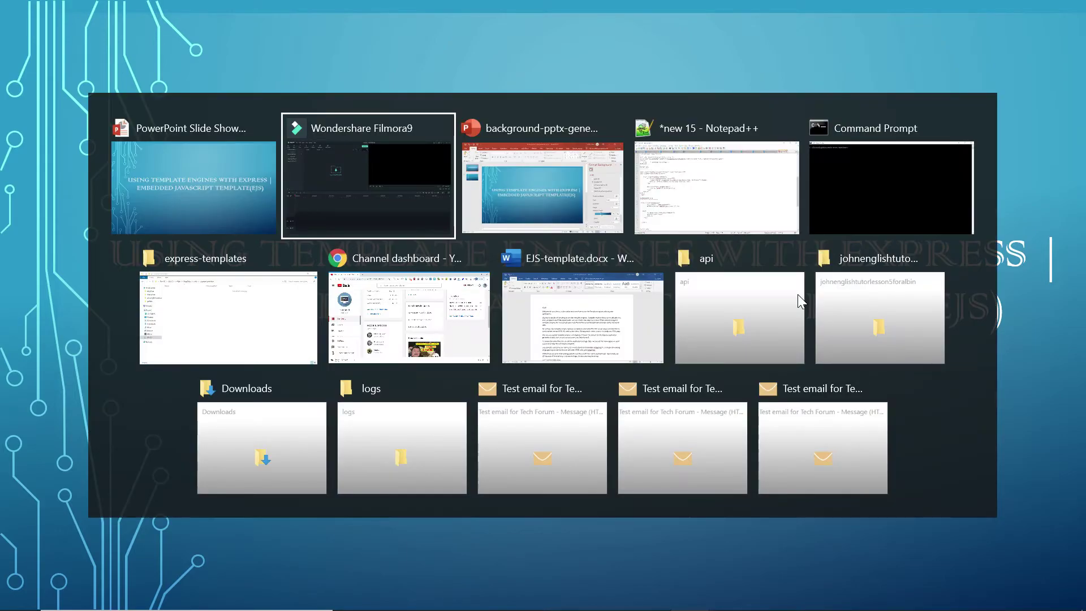
# Step: Show the PowerPoint TEMPLATES slide listing Jade, Handlebars, atpl and haml, then leave for the command prompt
pyautogui.press('Tab')
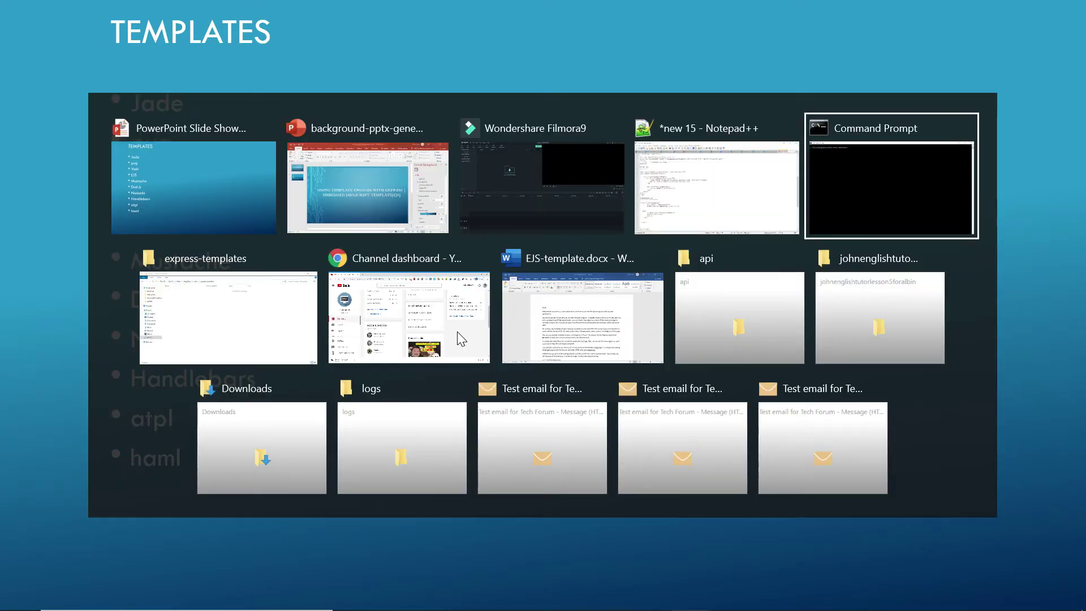
pyautogui.press('alt')
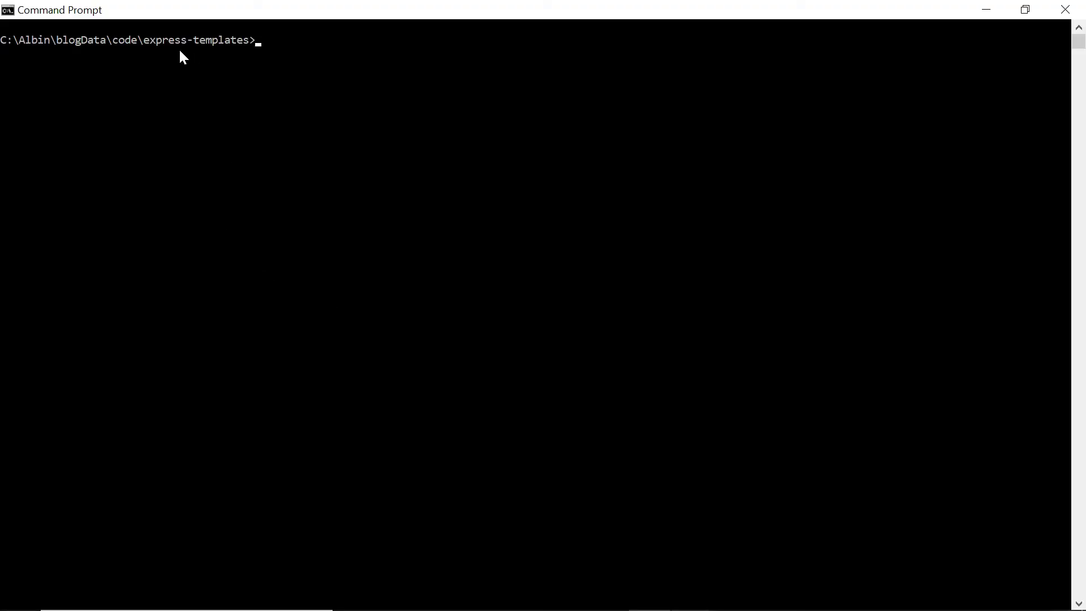
pyautogui.write('npm ini')
pyautogui.write('t')
# Step: Run npm init, accepting default name, version, entry point, test, keywords, author and license
pyautogui.press('Return')
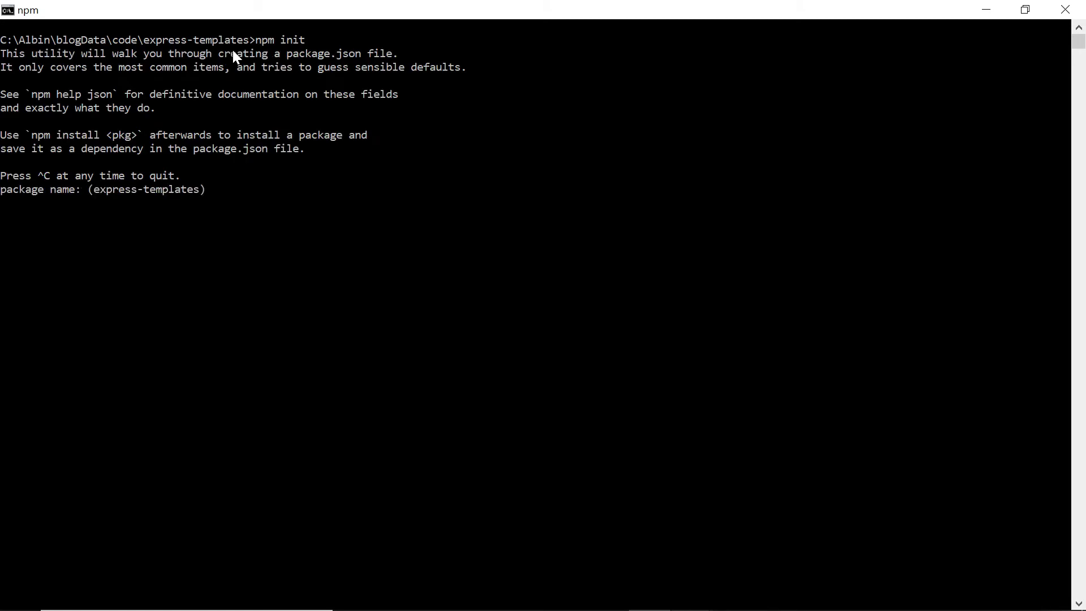
pyautogui.press('Return')
pyautogui.press('Return')
pyautogui.press('Return')
pyautogui.press('Return')
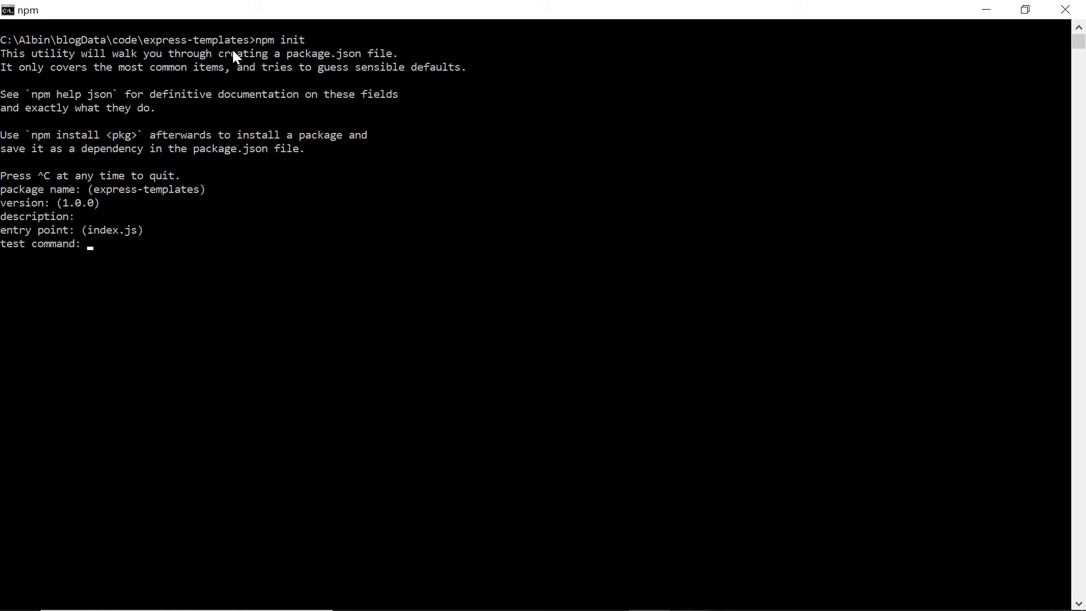
pyautogui.press('Return')
pyautogui.press('Return')
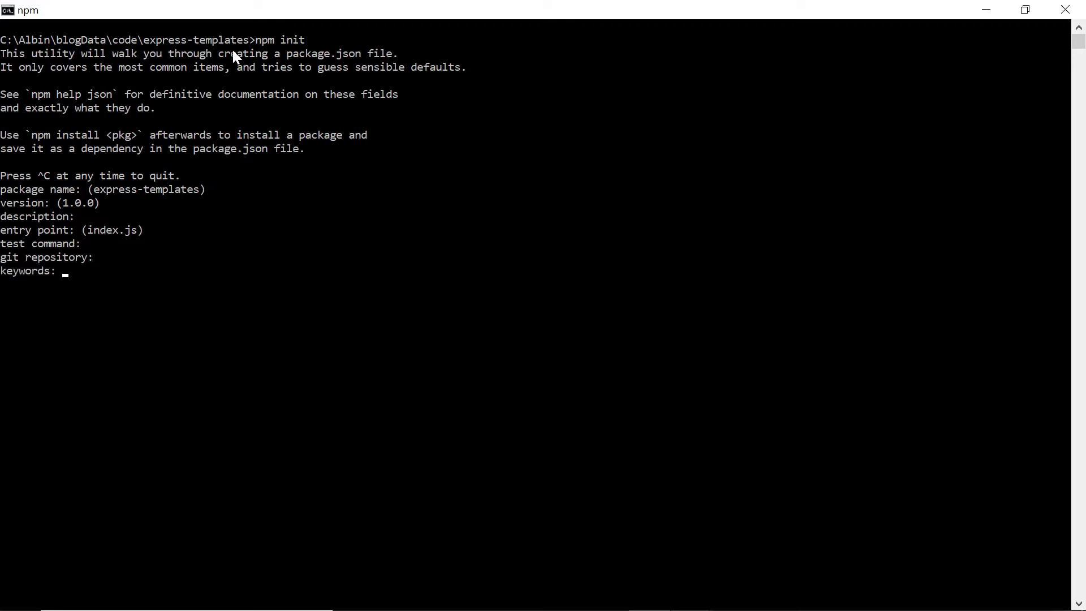
pyautogui.press('Return')
pyautogui.press('Return')
pyautogui.press('Return')
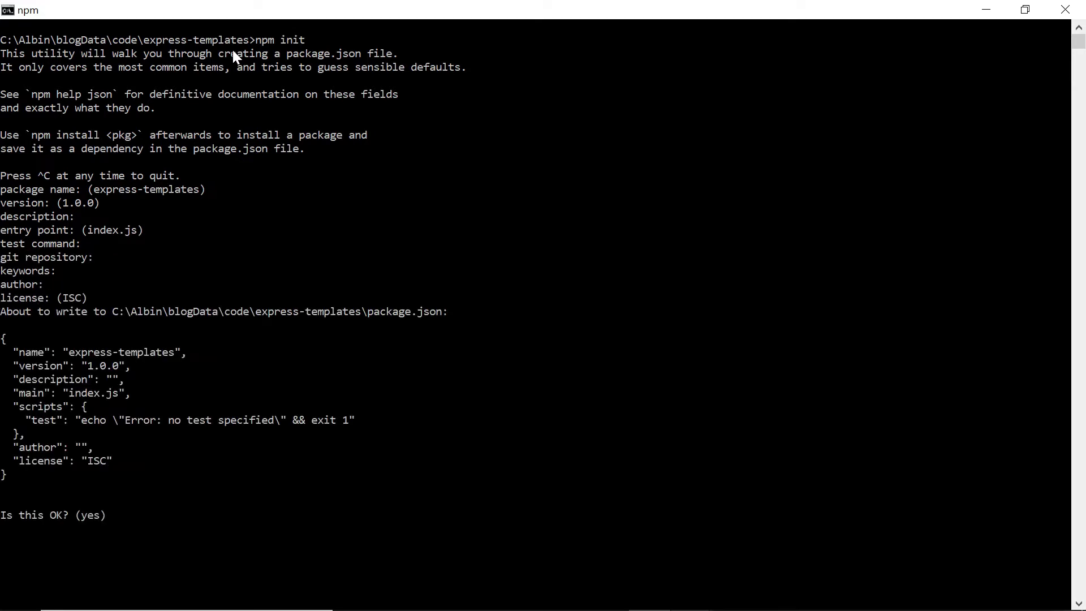
pyautogui.write('yes')
pyautogui.press('Return')
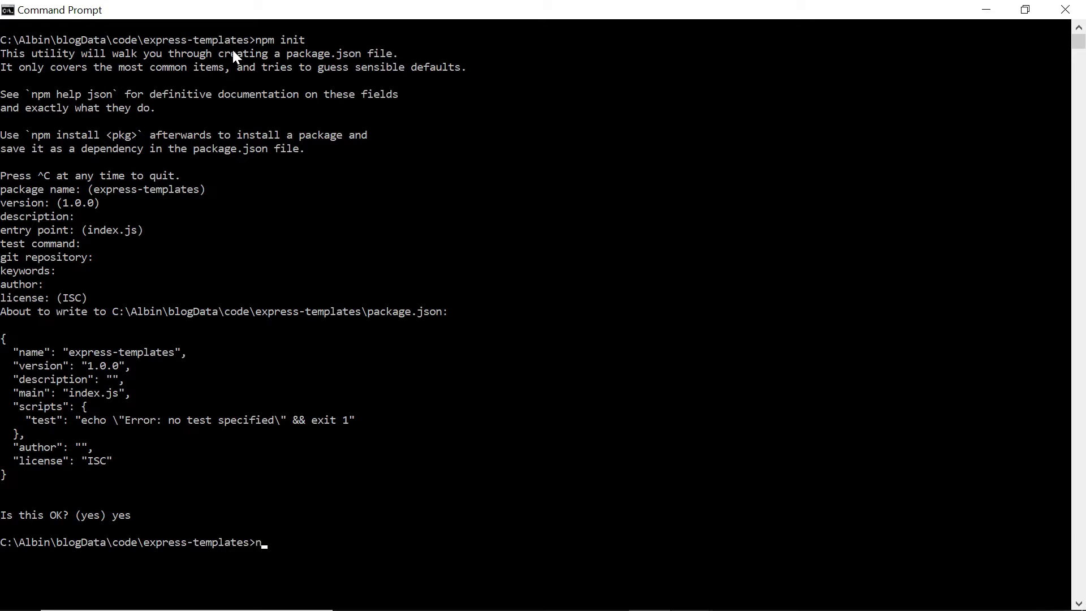
pyautogui.write('npm install ')
pyautogui.write('e')
pyautogui.write('xpress ')
pyautogui.write('ejs')
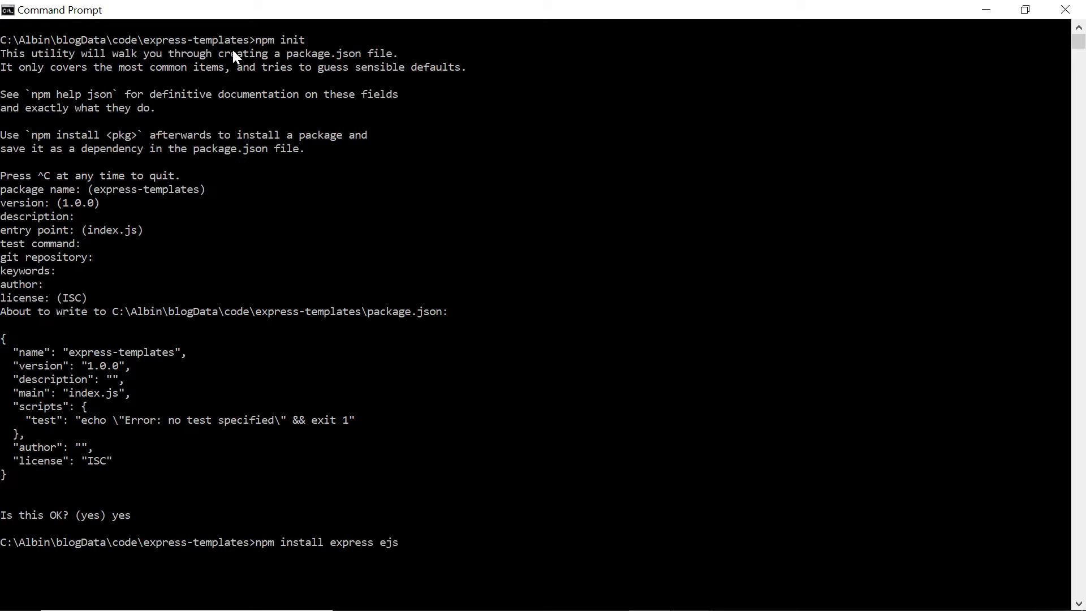
pyautogui.write(' --save')
# Step: Install express 4.17.1 and ejs 3.0.1 with 'npm install express ejs --save'
pyautogui.press('Return')
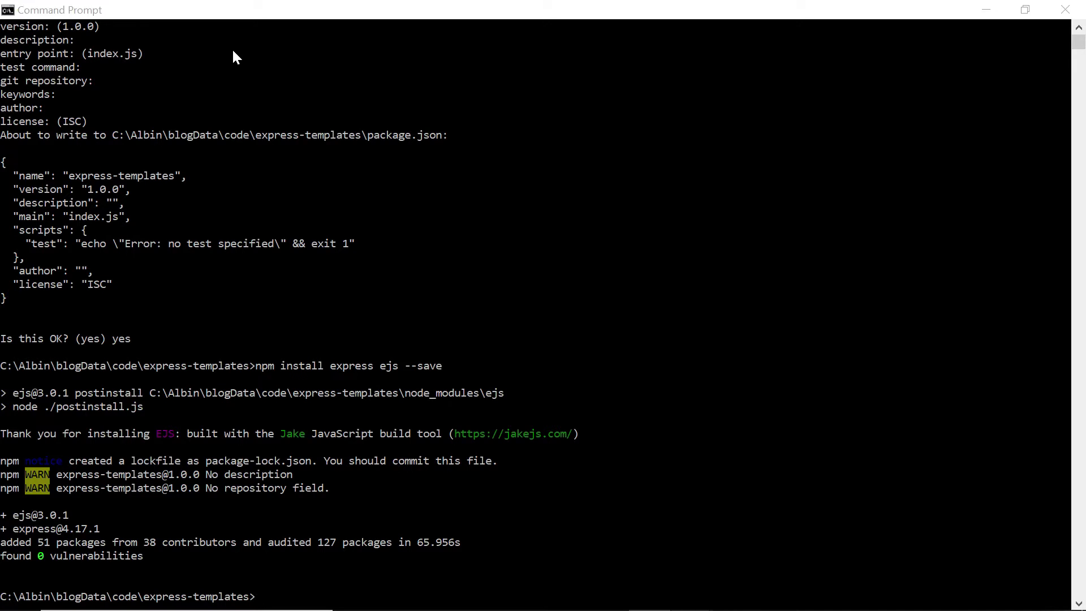
pyautogui.hotkey('alt', 'Tab')
# Step: Create an empty server.js file in express-templates, accepting the extension change
pyautogui.press('Tab')
pyautogui.press('Tab')
pyautogui.press('Tab')
pyautogui.press('Tab')
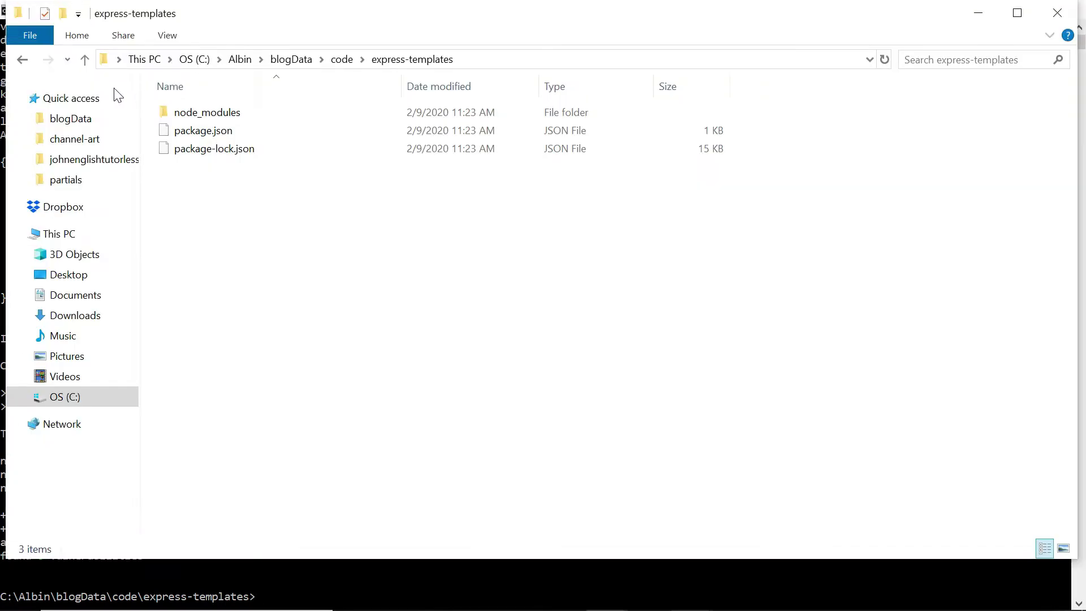
pyautogui.click(201, 197)
pyautogui.rightClick(201, 198)
pyautogui.moveTo(239, 522)
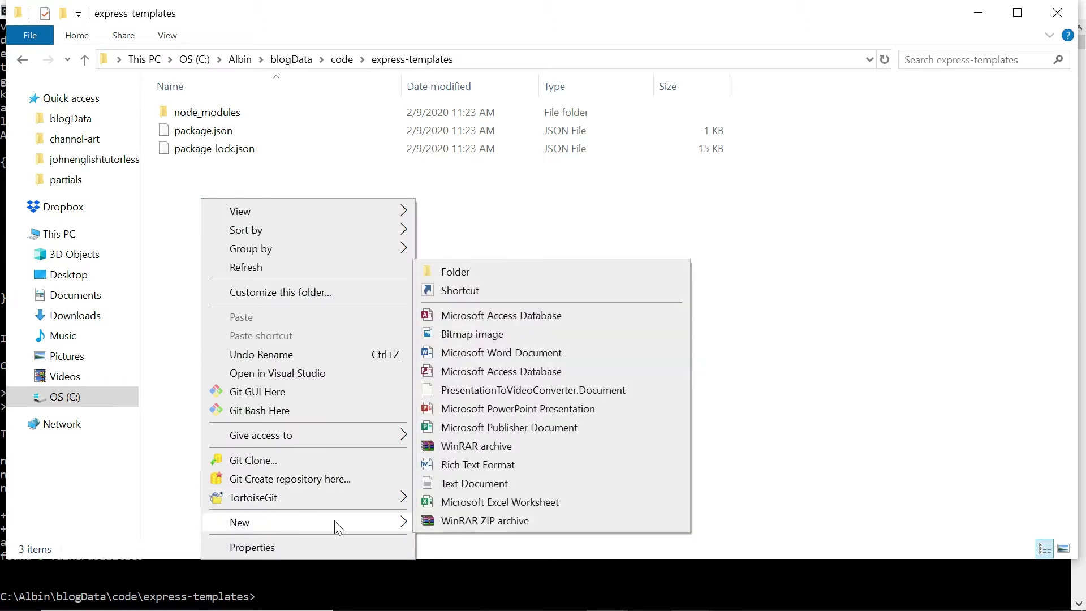
pyautogui.click(471, 483)
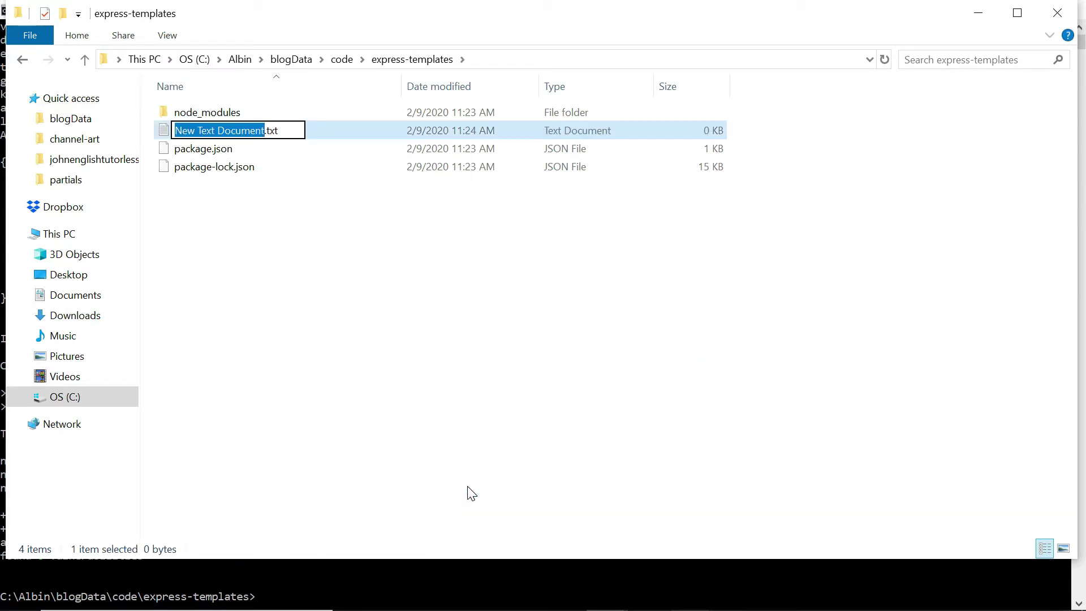
pyautogui.hotkey('ctrl', 'a')
pyautogui.write('serve')
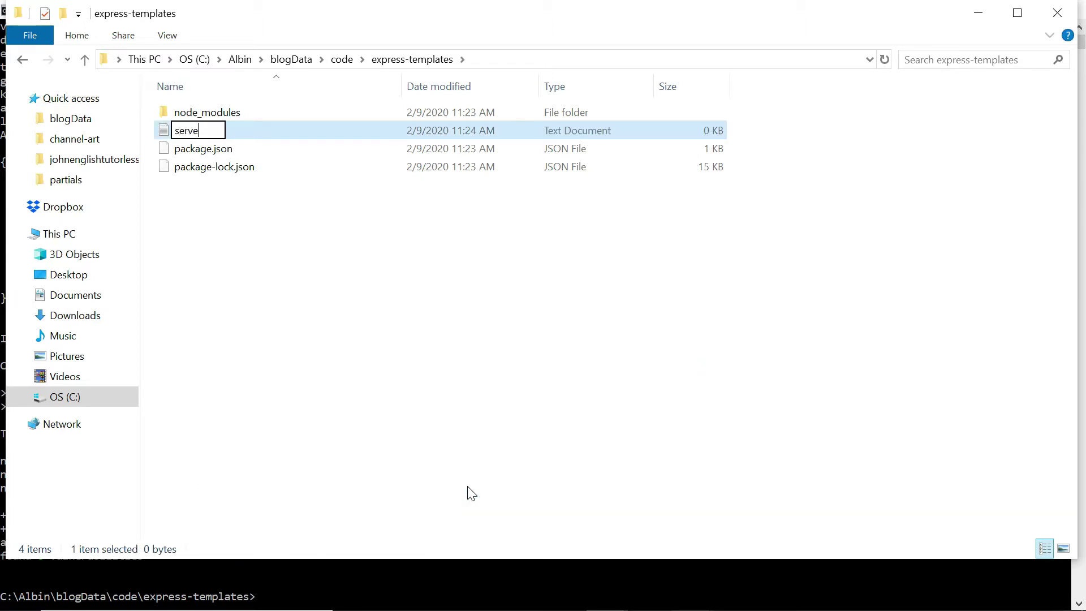
pyautogui.write('r')
pyautogui.write('.js')
pyautogui.press('Return')
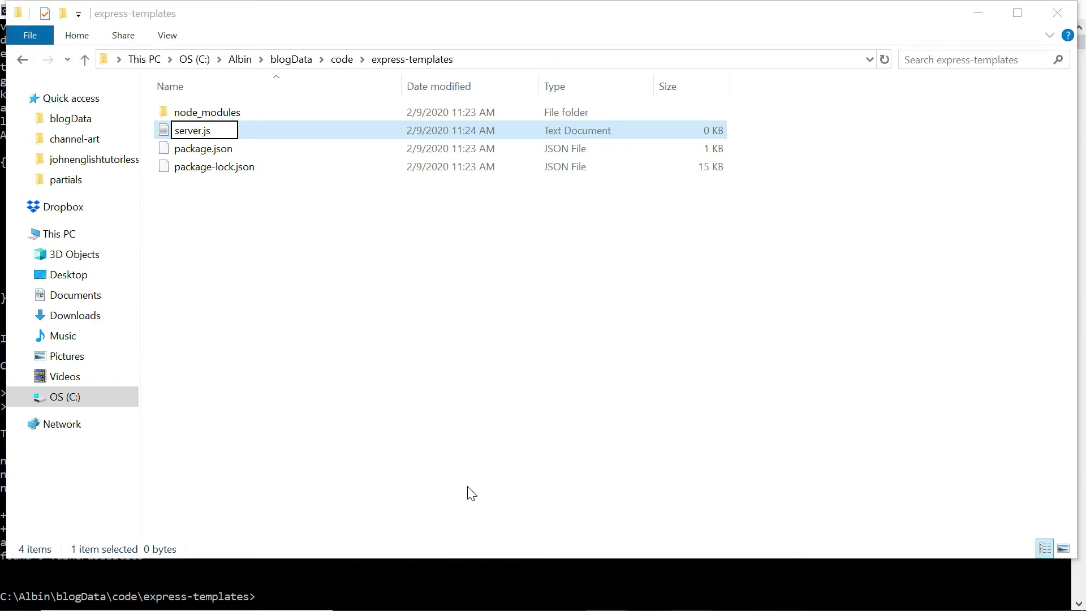
pyautogui.click(617, 325)
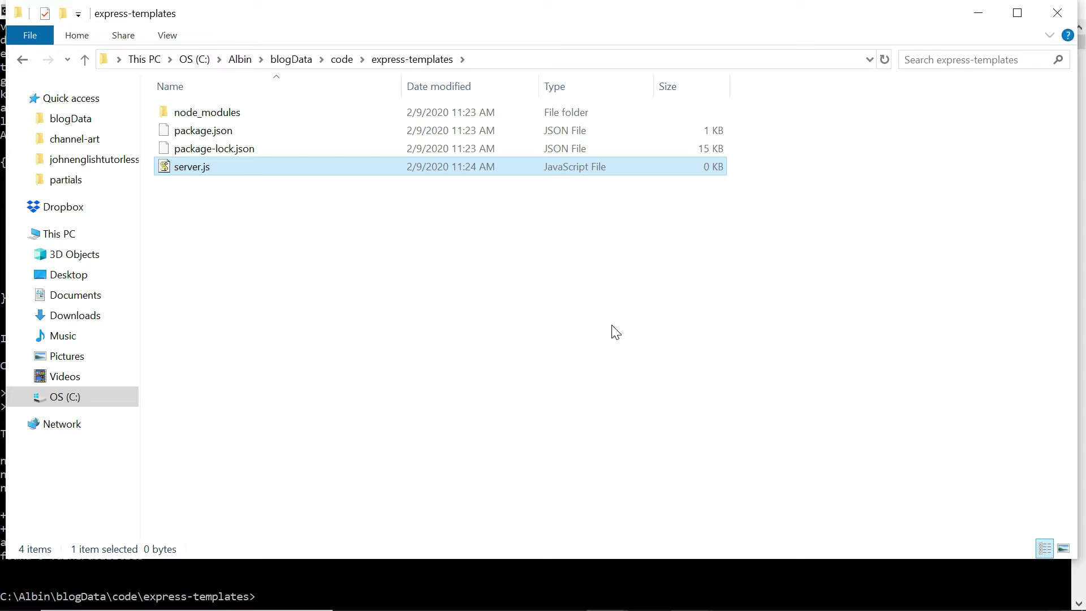
pyautogui.rightClick(191, 231)
pyautogui.moveTo(227, 556)
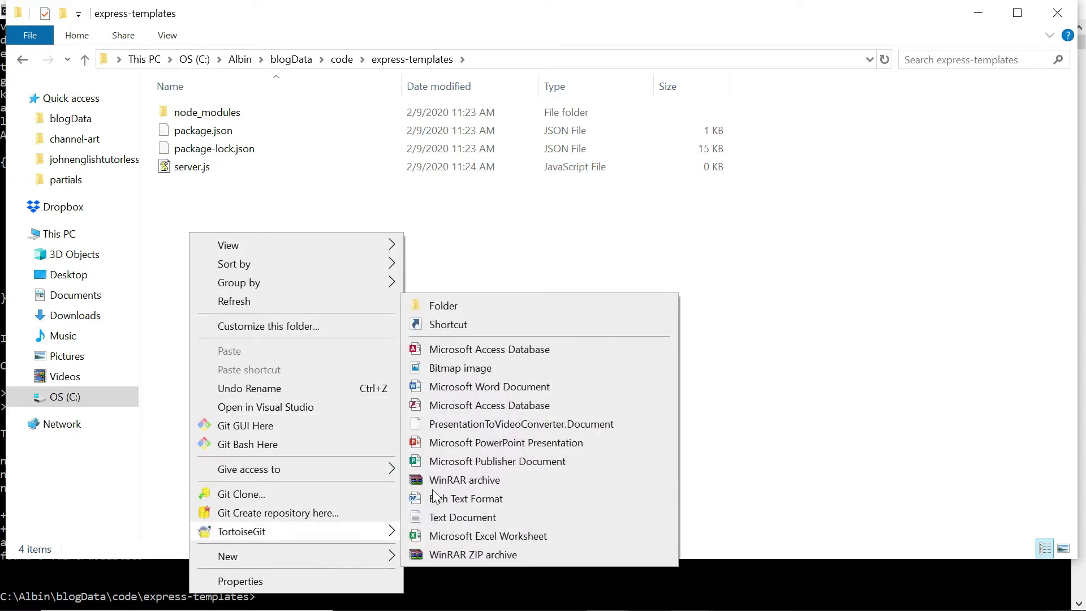
# Step: Create a new folder named views in express-templates
pyautogui.click(443, 305)
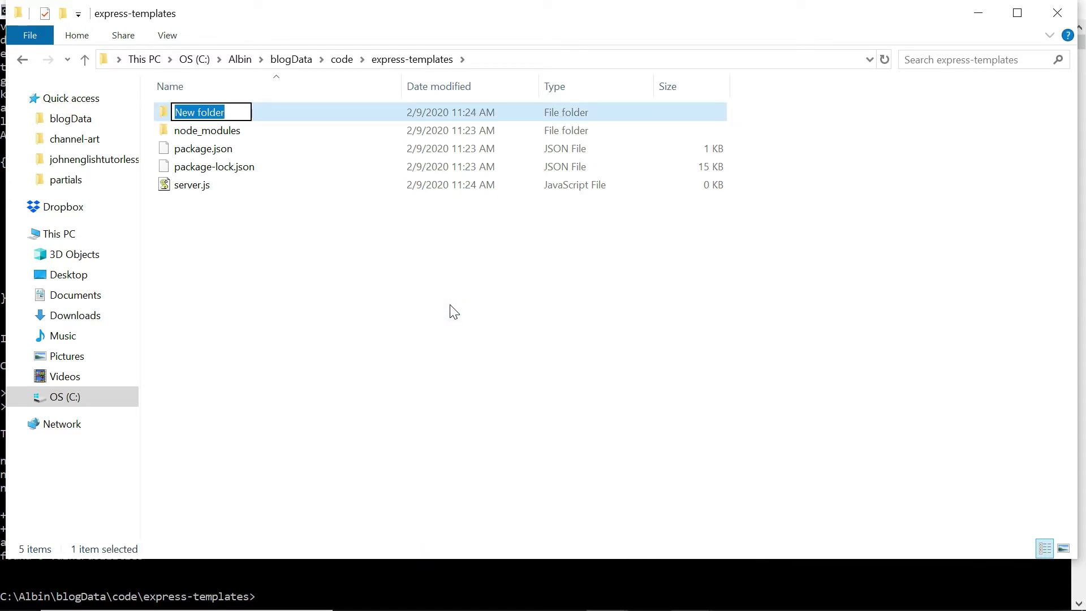
pyautogui.write('views')
pyautogui.press('Return')
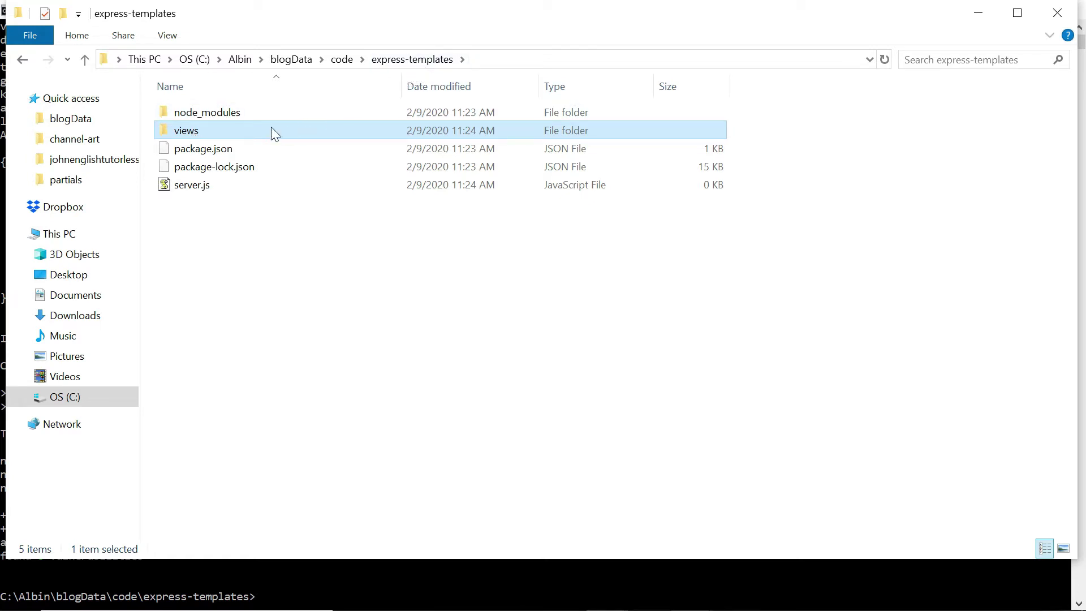
# Step: Open views and create a pages folder inside it
pyautogui.doubleClick(205, 133)
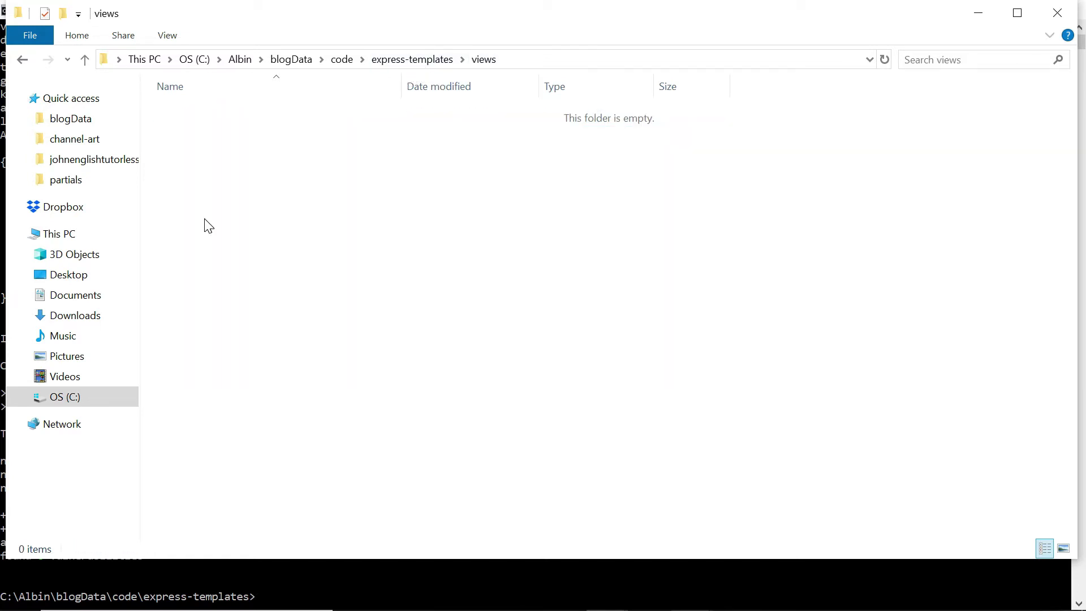
pyautogui.rightClick(192, 148)
pyautogui.moveTo(229, 472)
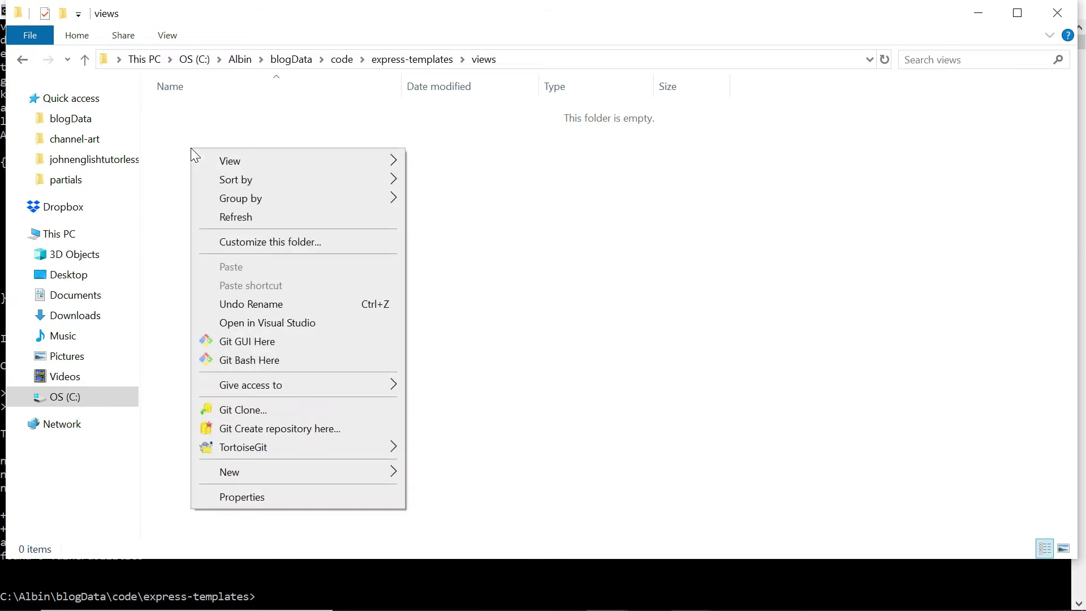
pyautogui.click(470, 222)
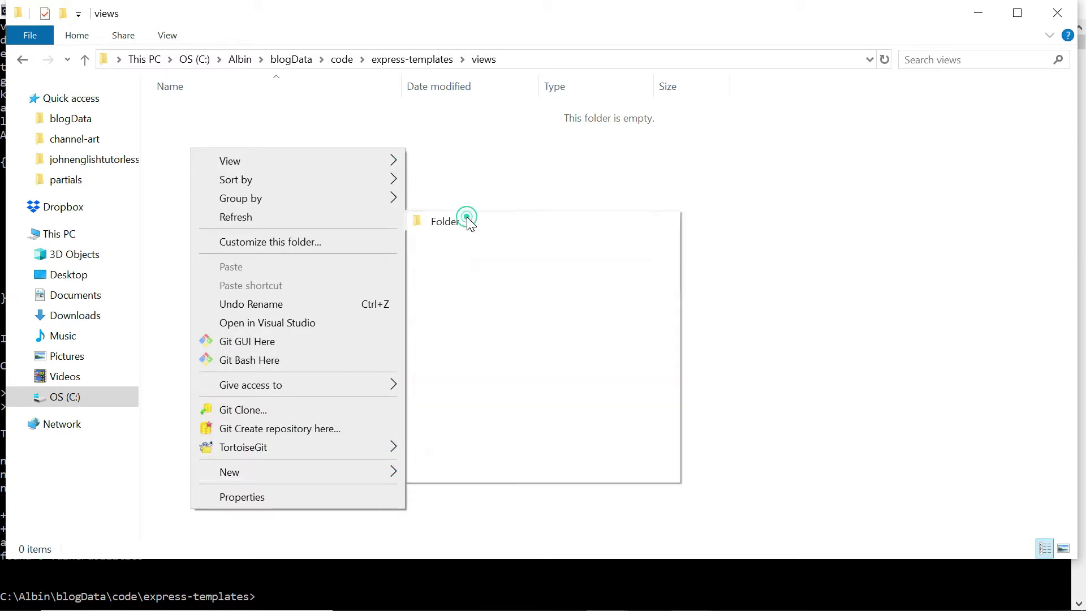
pyautogui.write('pages')
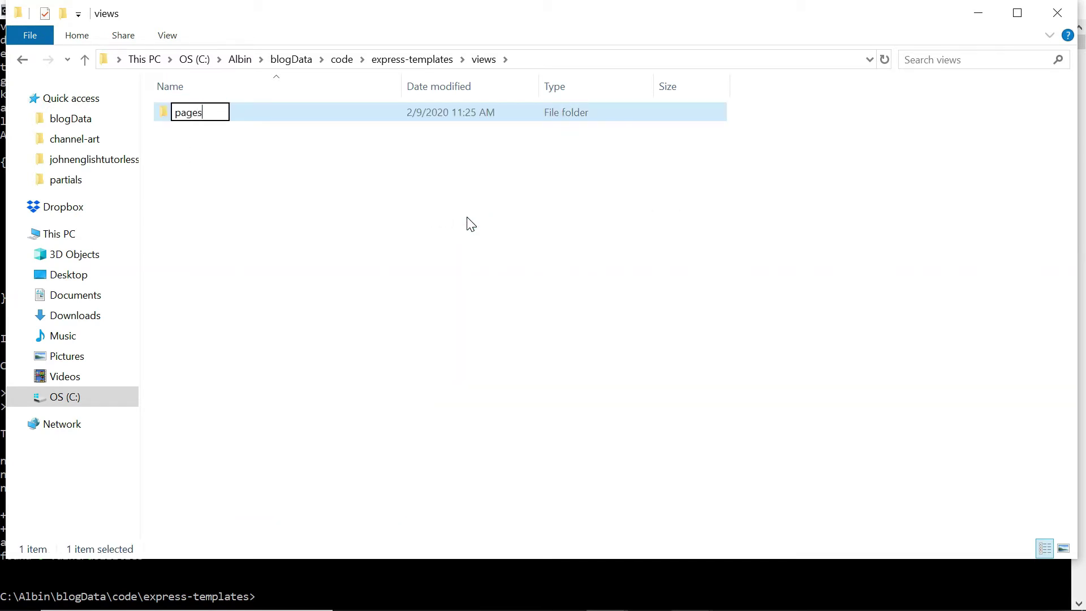
pyautogui.press('Return')
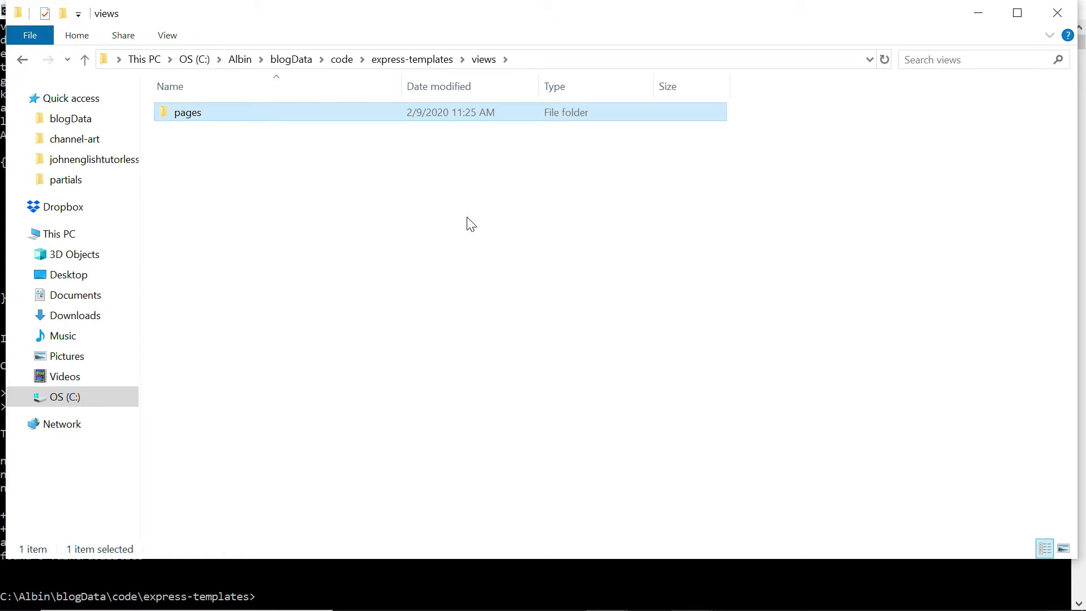
# Step: Add an empty index.js file inside pages, then return to views
pyautogui.click(181, 111)
pyautogui.doubleClick(180, 110)
pyautogui.rightClick(185, 134)
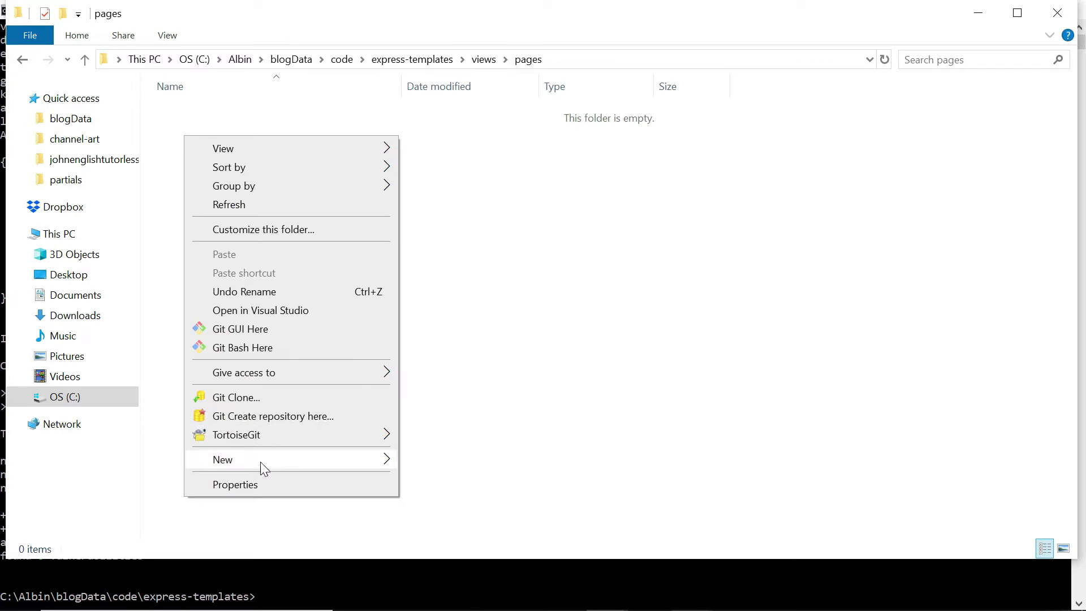
pyautogui.moveTo(223, 459)
pyautogui.click(464, 423)
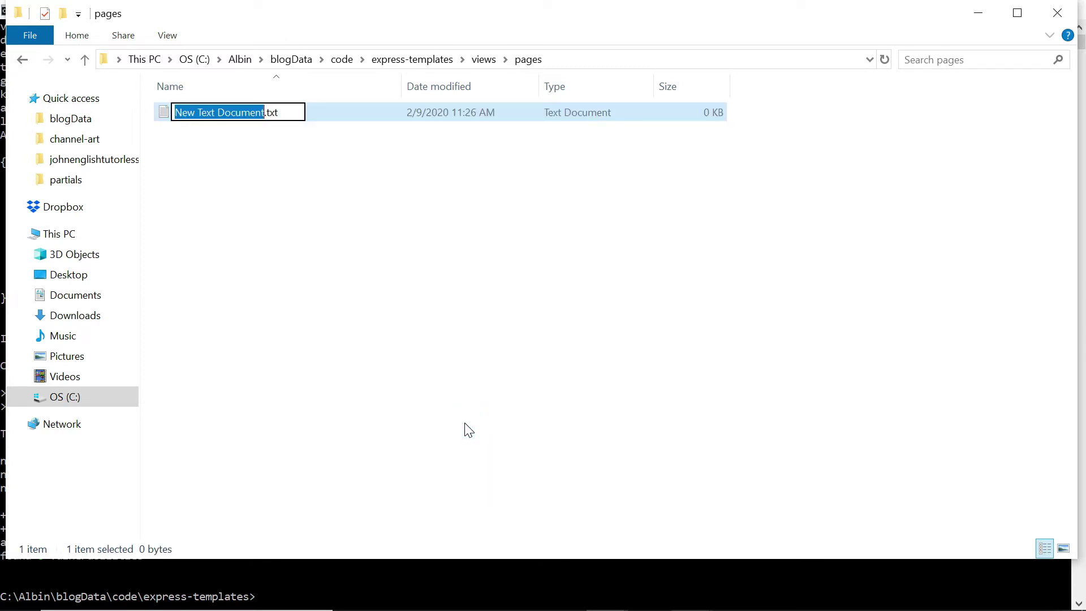
pyautogui.hotkey('ctrl', 'a')
pyautogui.write('inde')
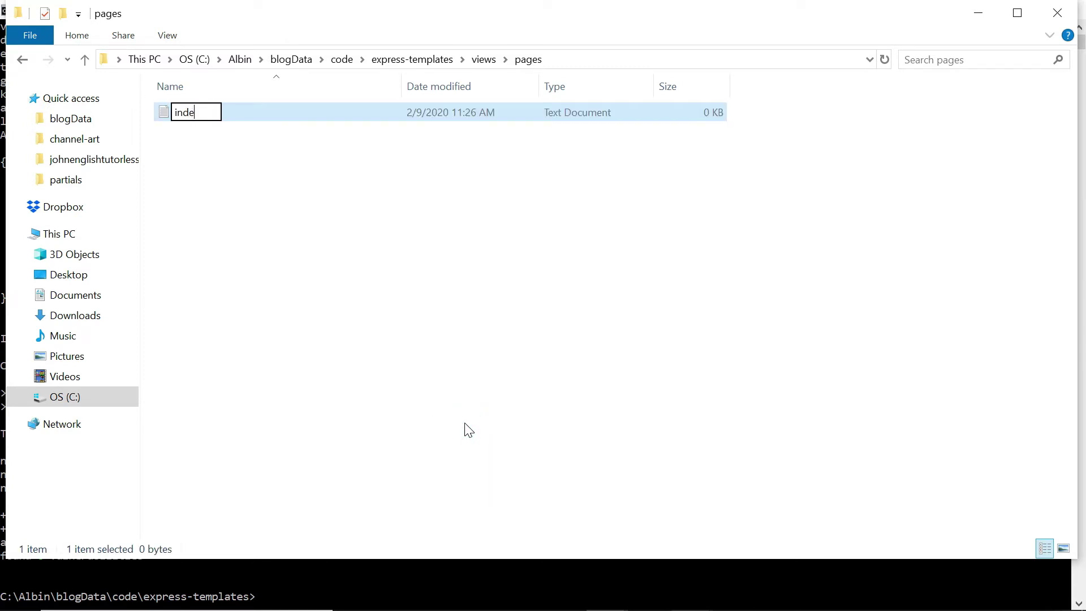
pyautogui.write('x.js')
pyautogui.press('Return')
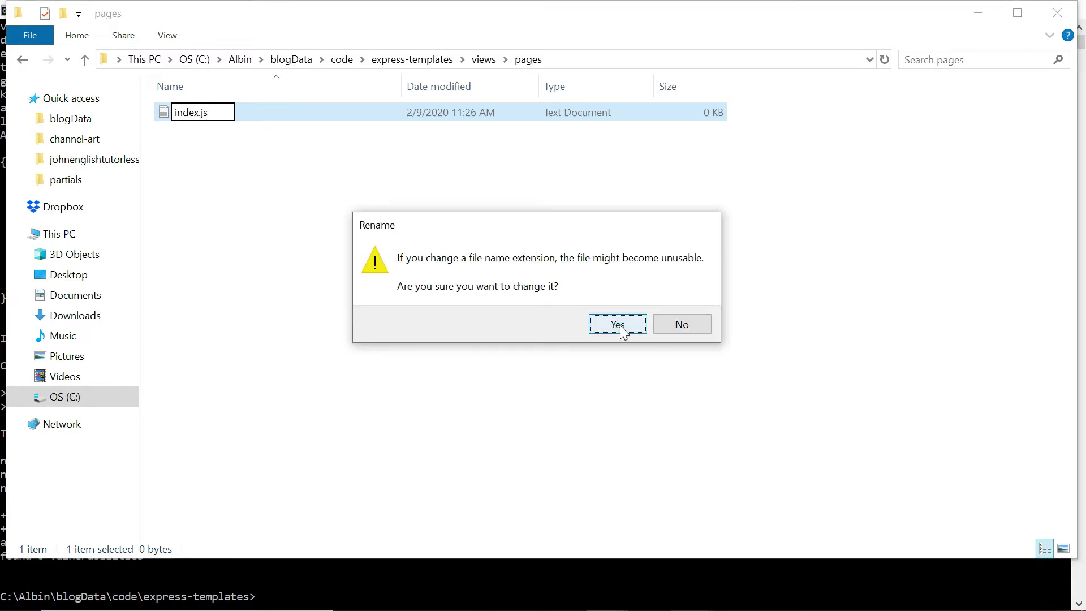
pyautogui.click(618, 325)
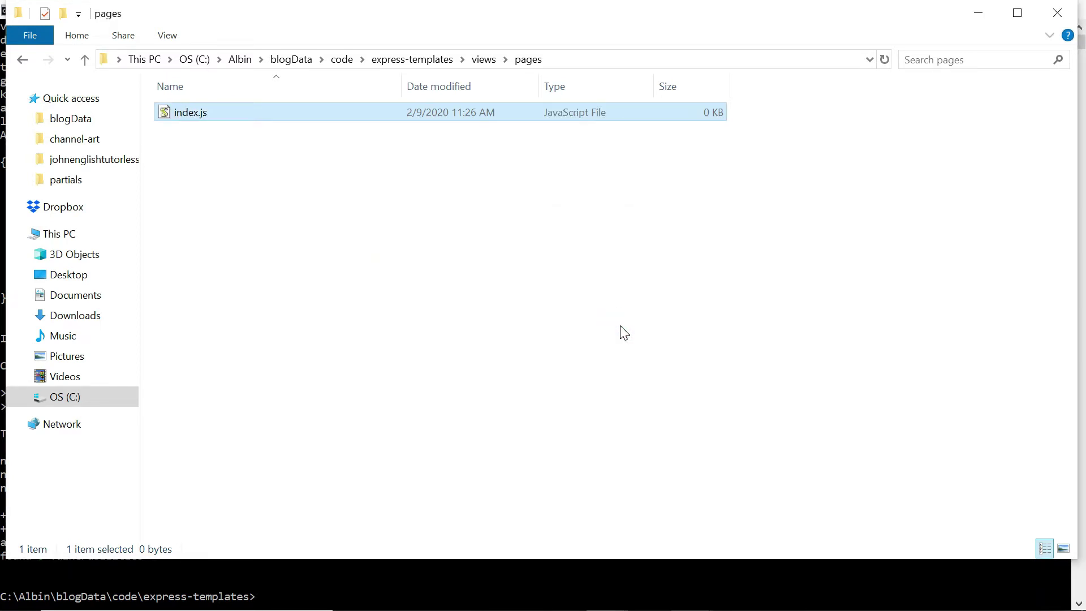
pyautogui.click(484, 60)
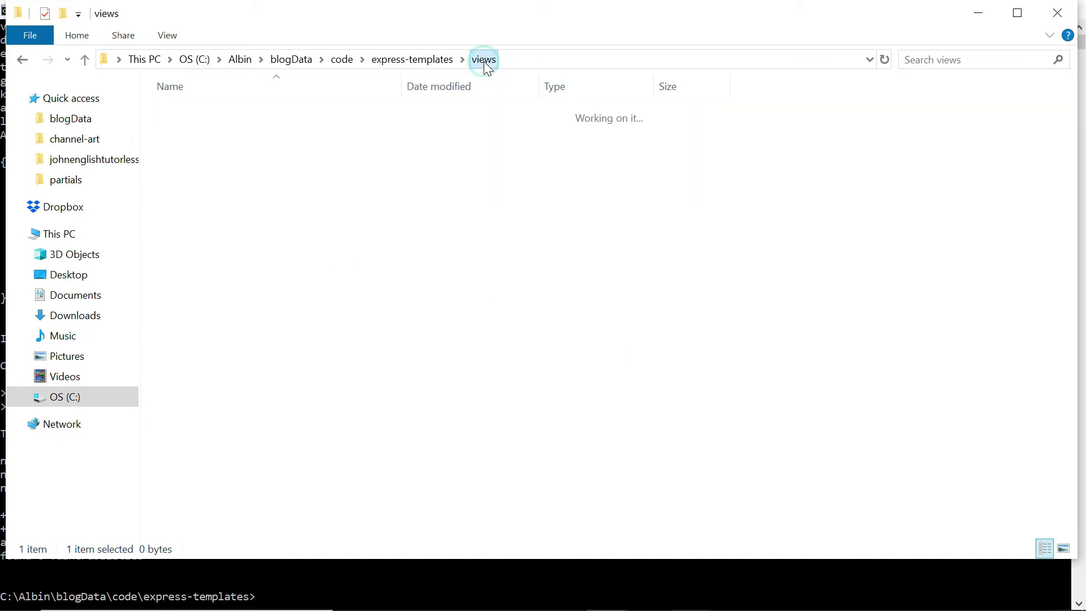
# Step: Create a partials folder inside views and open it
pyautogui.rightClick(236, 203)
pyautogui.moveTo(269, 520)
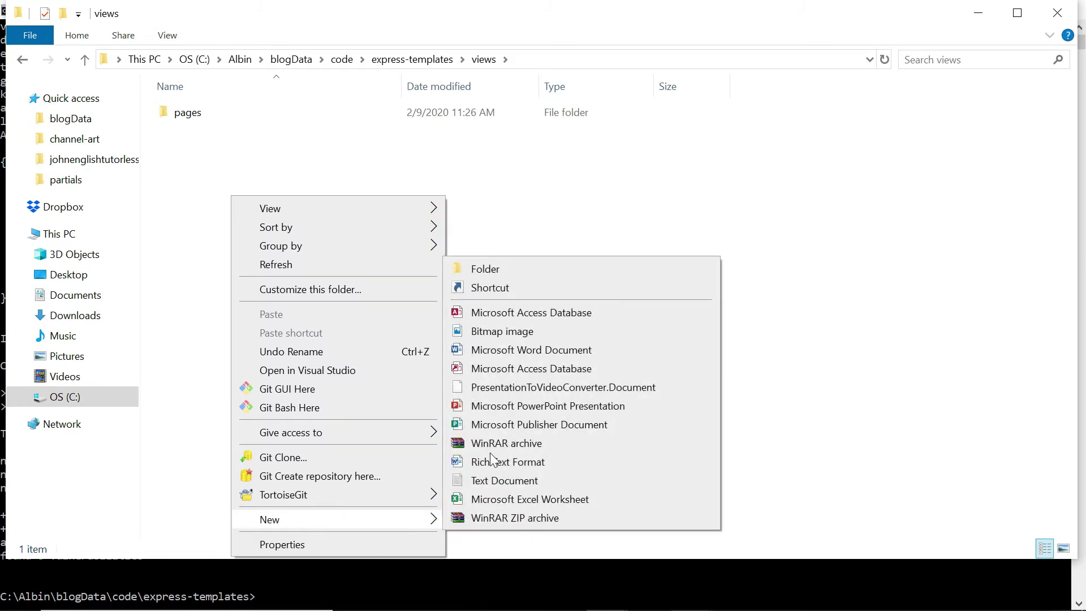
pyautogui.click(500, 271)
pyautogui.write('pa')
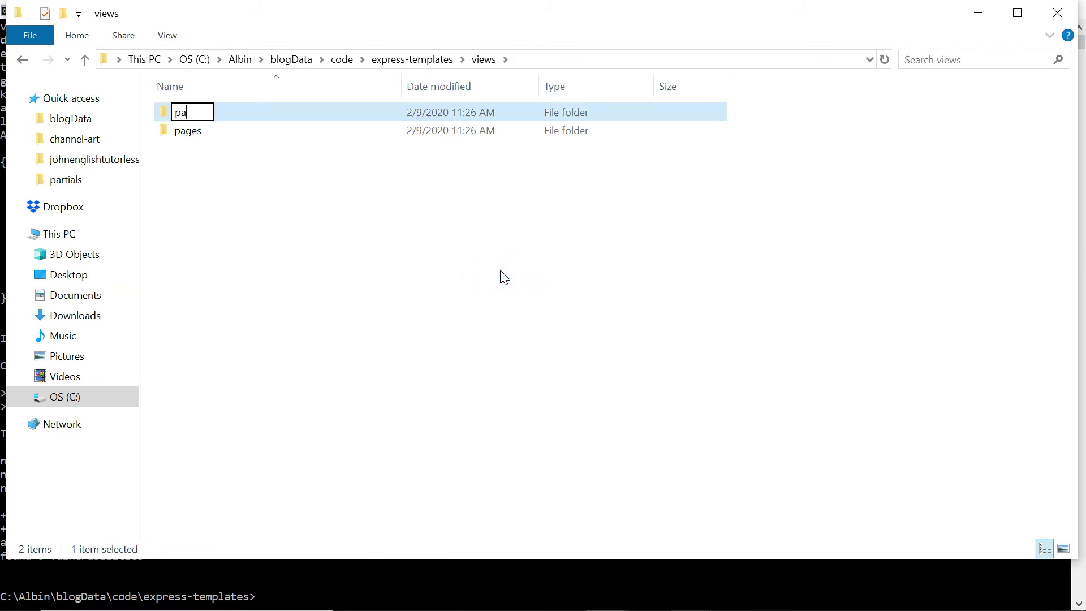
pyautogui.write('rtials')
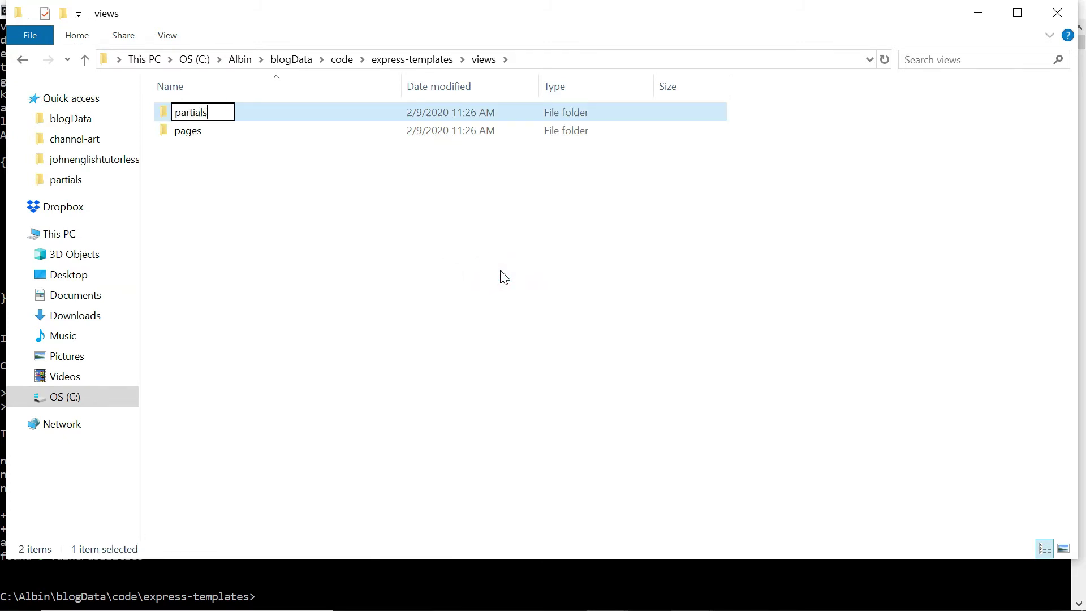
pyautogui.press('Return')
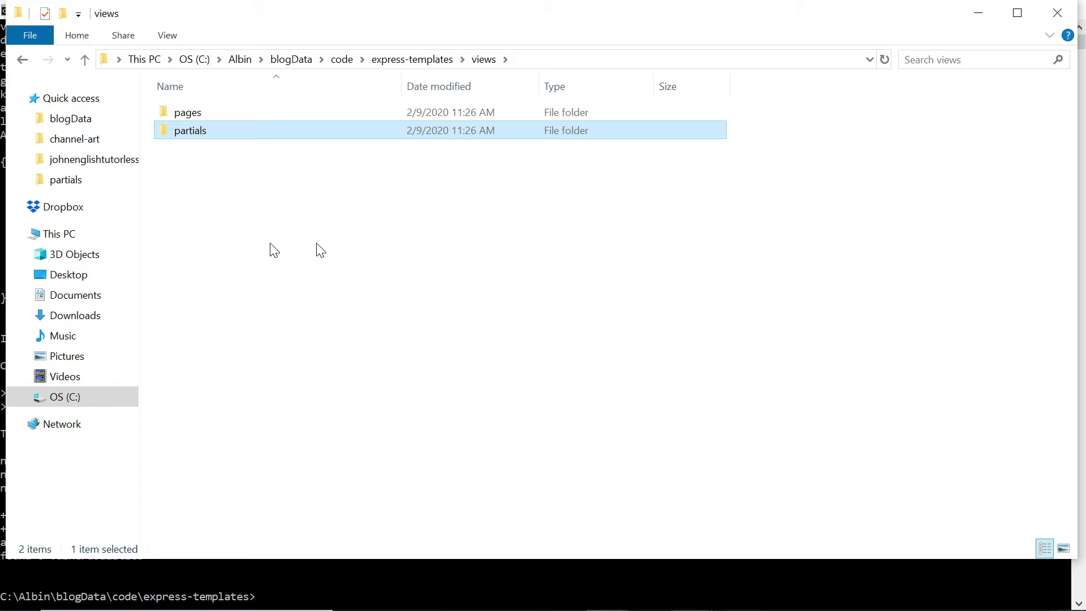
pyautogui.doubleClick(194, 134)
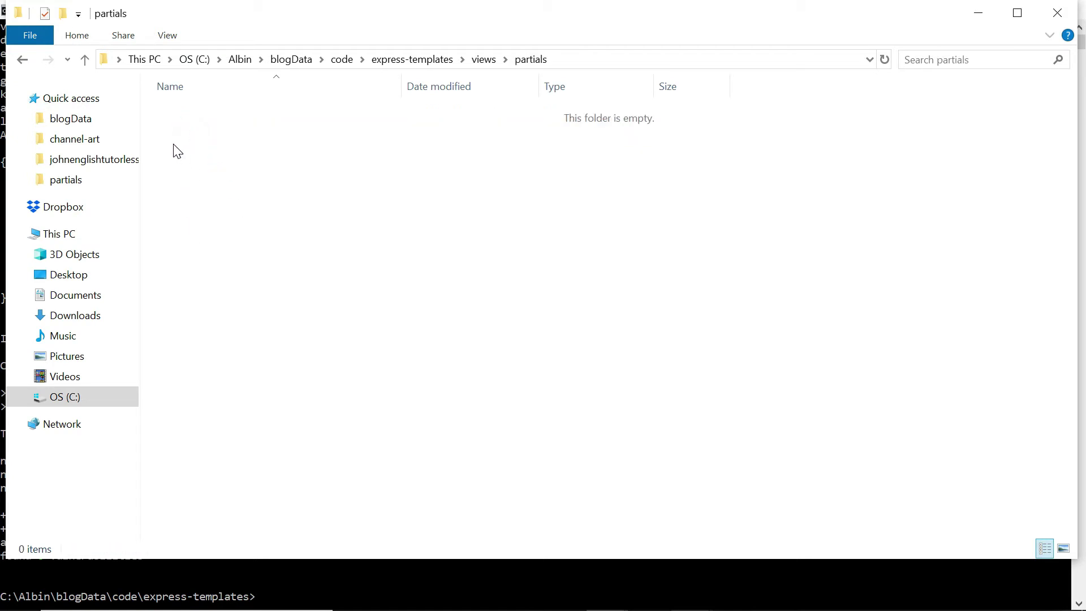
# Step: Add empty head.ejs and header.ejs files to partials
pyautogui.rightClick(173, 143)
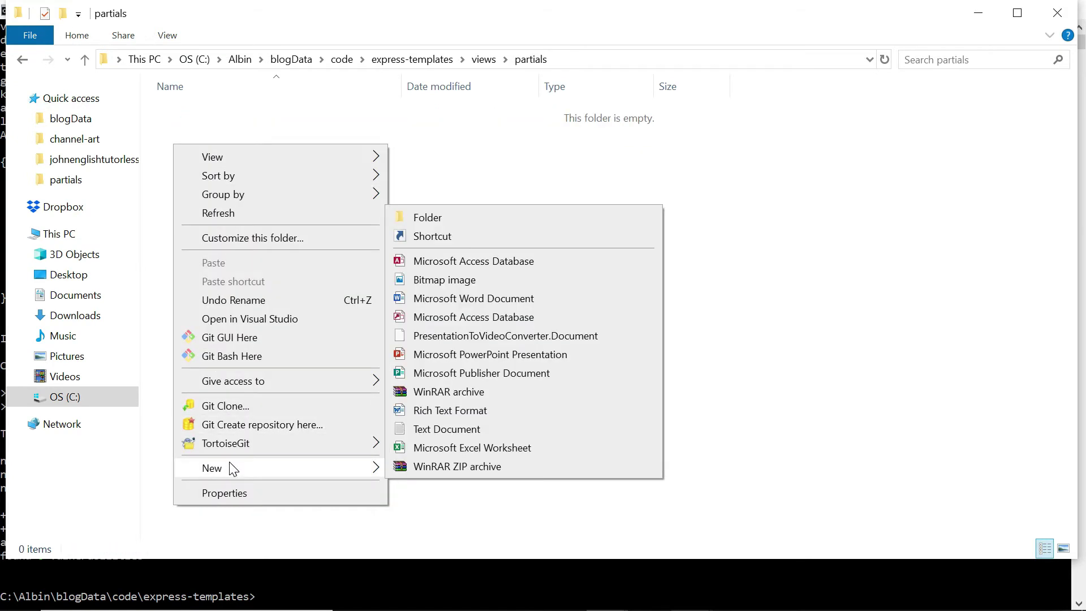
pyautogui.click(445, 428)
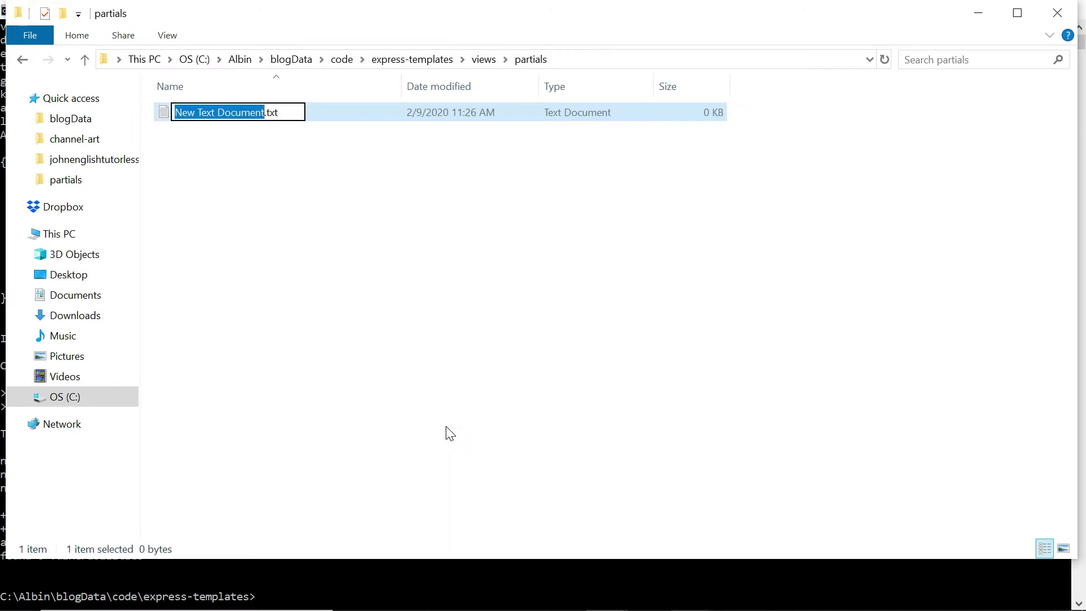
pyautogui.write('hea')
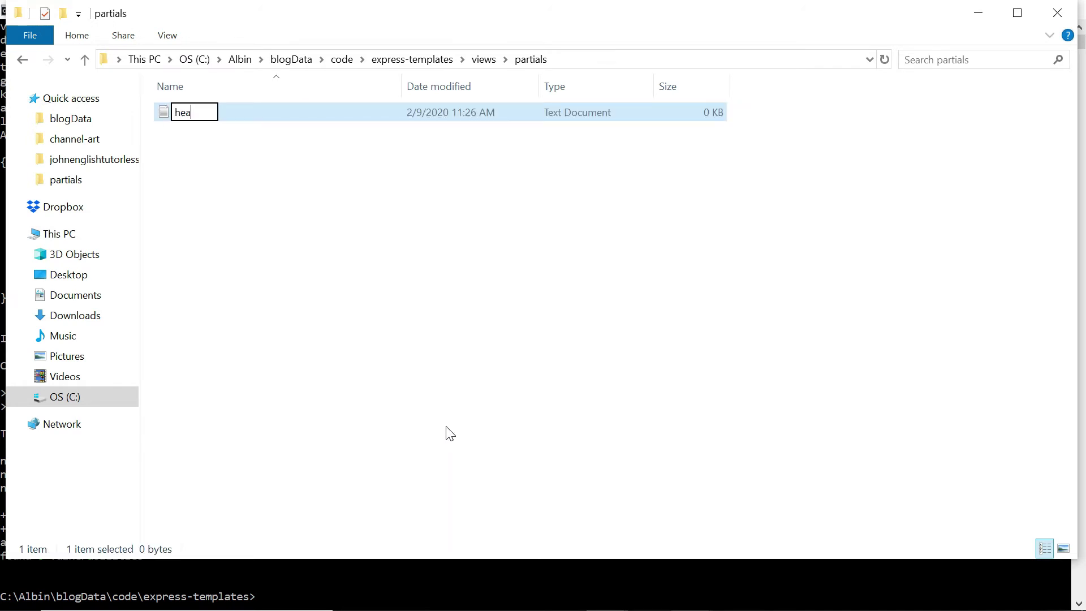
pyautogui.write('d')
pyautogui.write('.ejs')
pyautogui.press('Return')
pyautogui.click(617, 325)
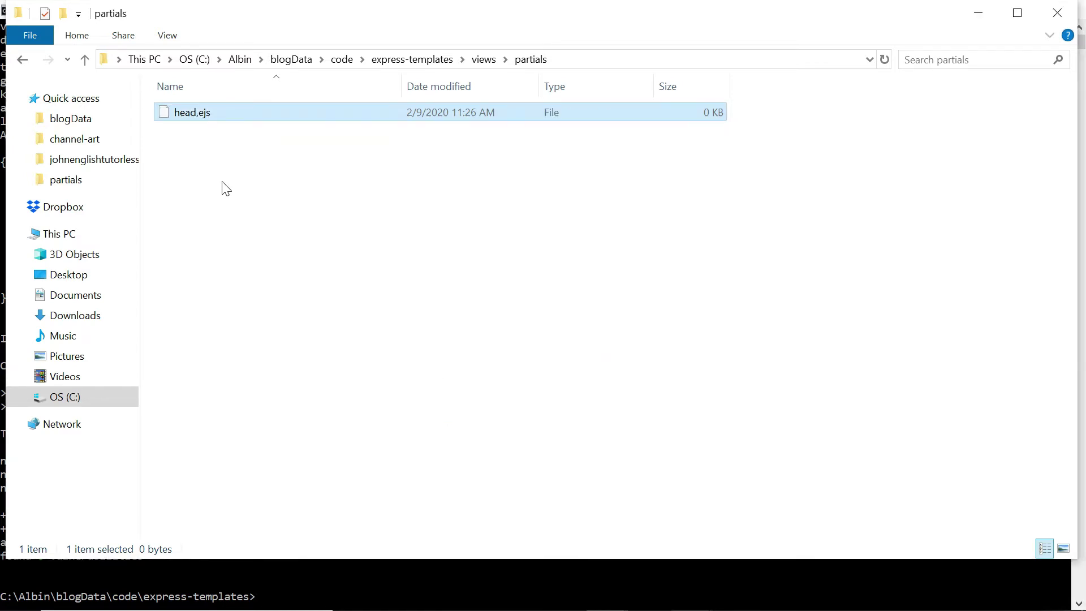
pyautogui.click(195, 176)
pyautogui.rightClick(195, 176)
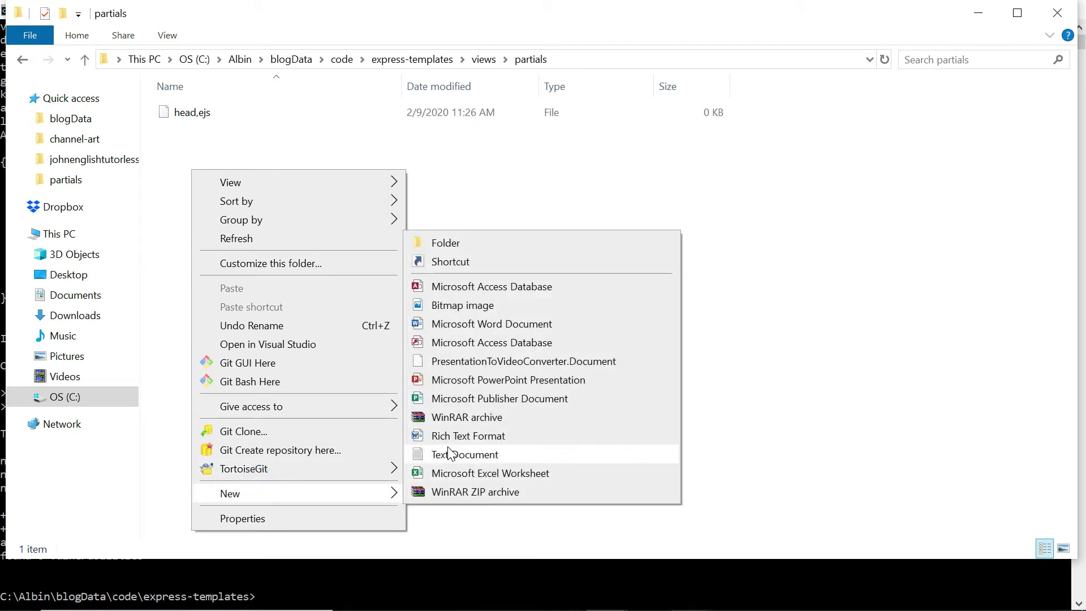
pyautogui.click(451, 454)
pyautogui.hotkey('ctrl', 'a')
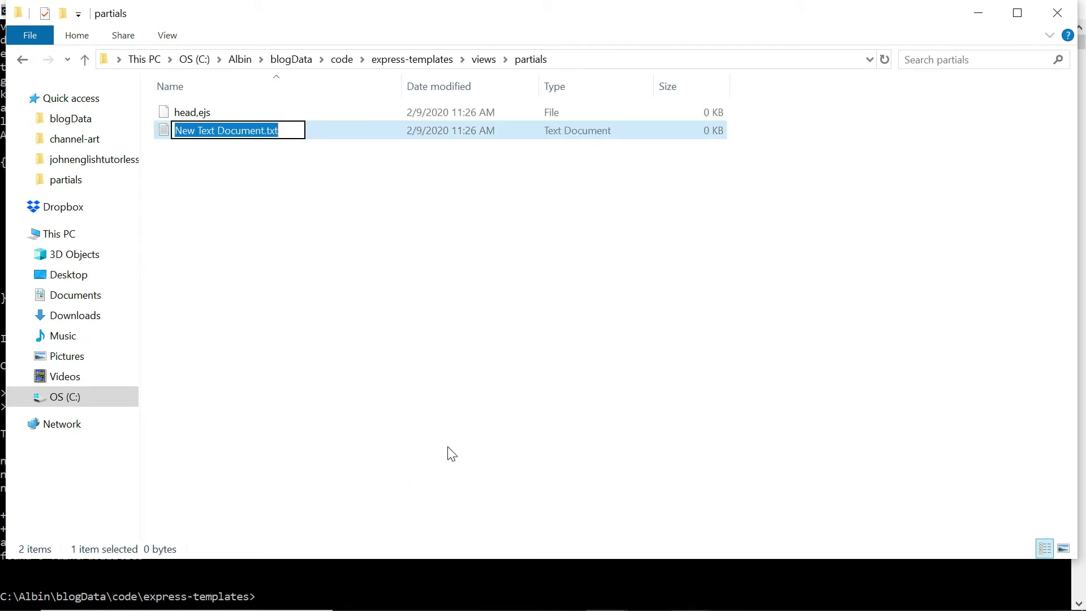
pyautogui.write('header')
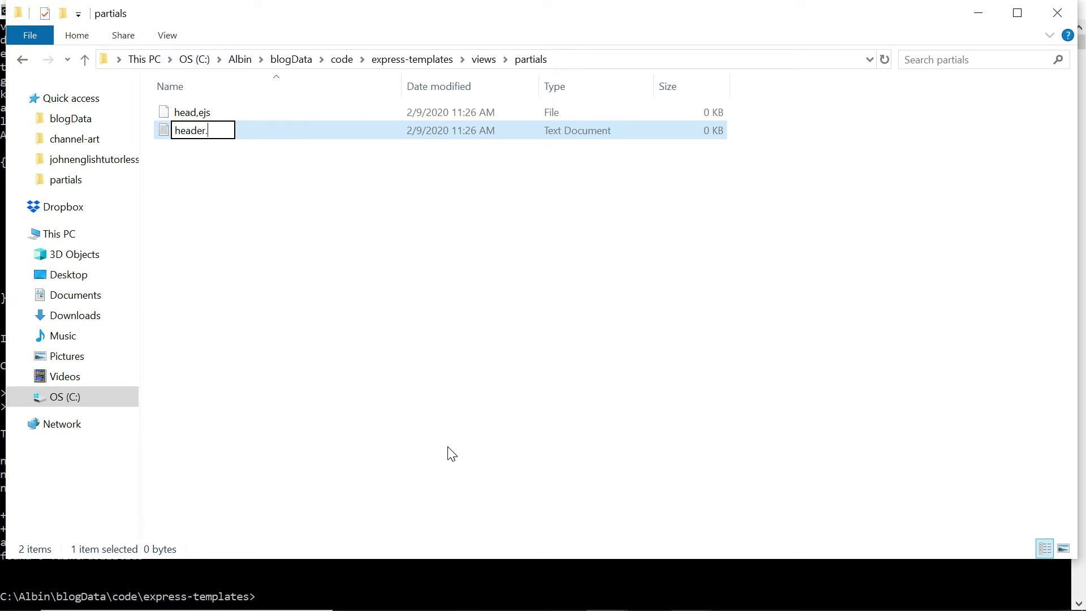
pyautogui.write('.ejs')
pyautogui.press('Return')
pyautogui.press('Return')
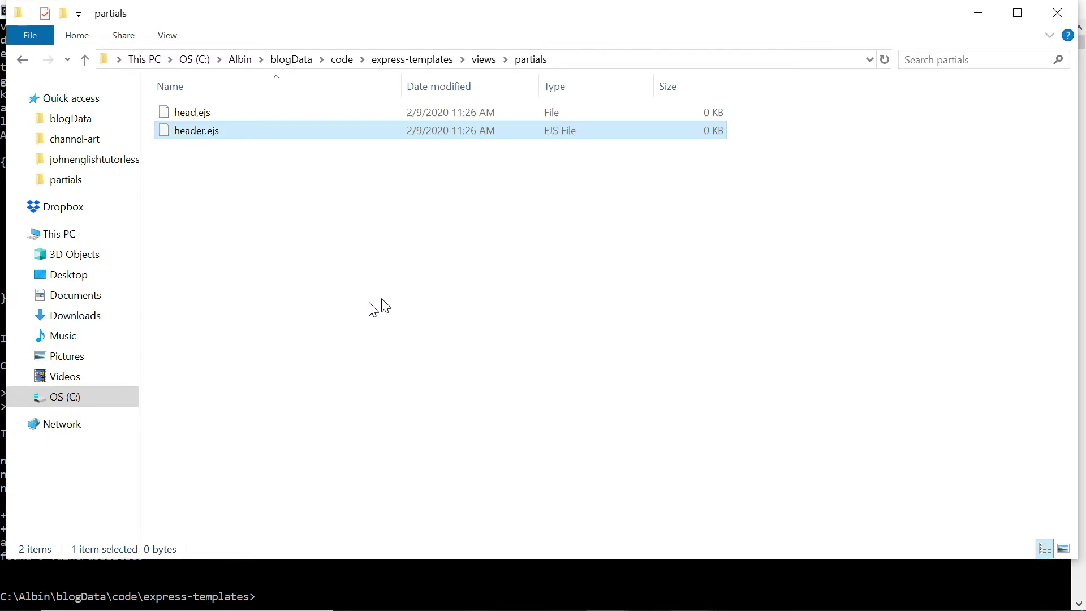
# Step: Add empty footer.ejs and maincontent.ejs files to partials
pyautogui.rightClick(189, 181)
pyautogui.moveTo(228, 503)
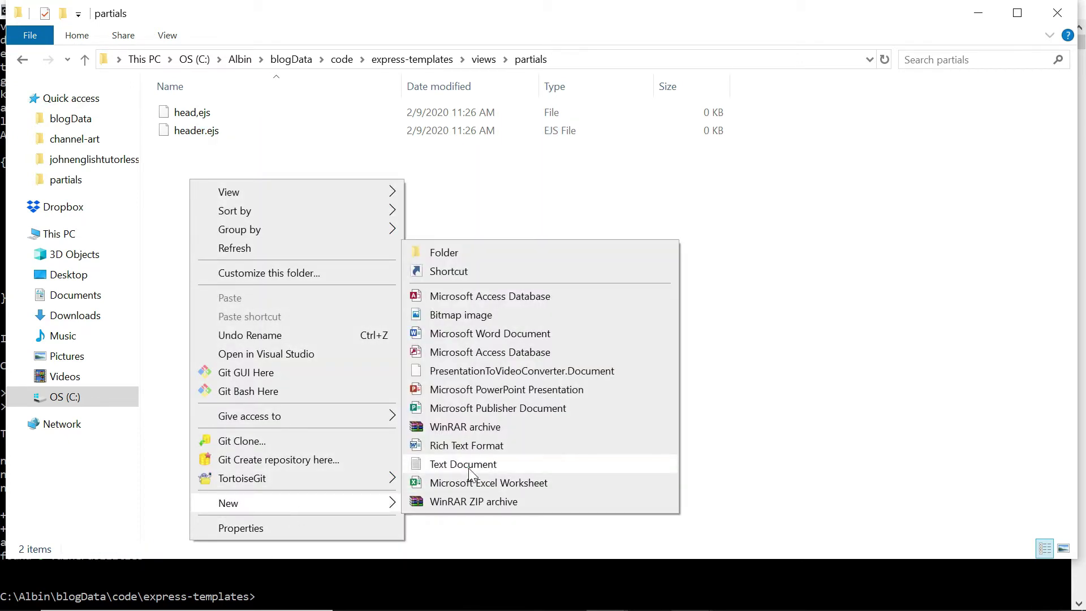
pyautogui.click(463, 465)
pyautogui.hotkey('ctrl', 'a')
pyautogui.write('f')
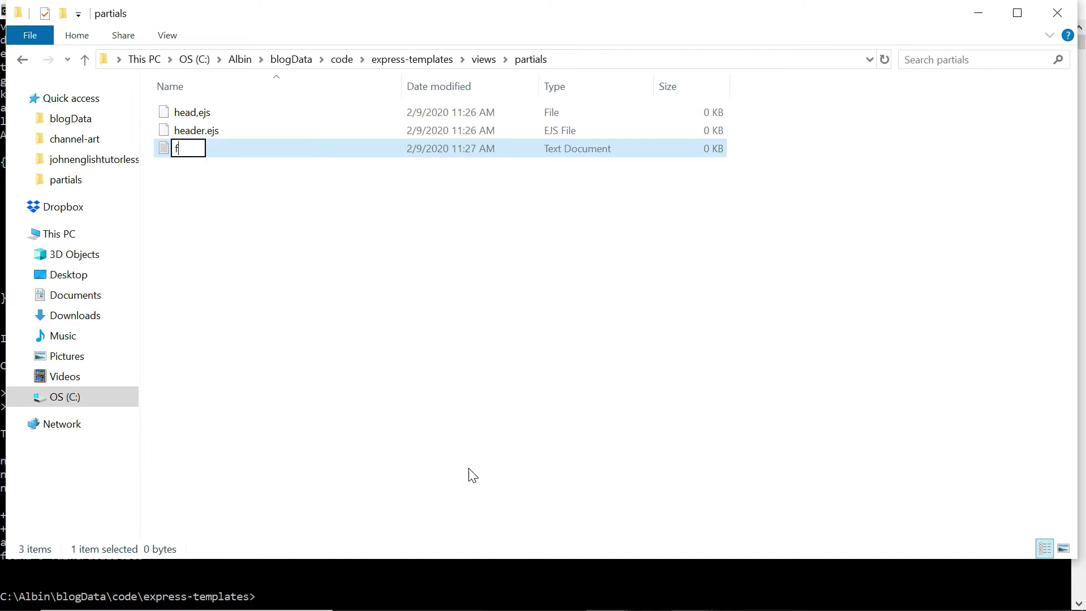
pyautogui.write('ooter')
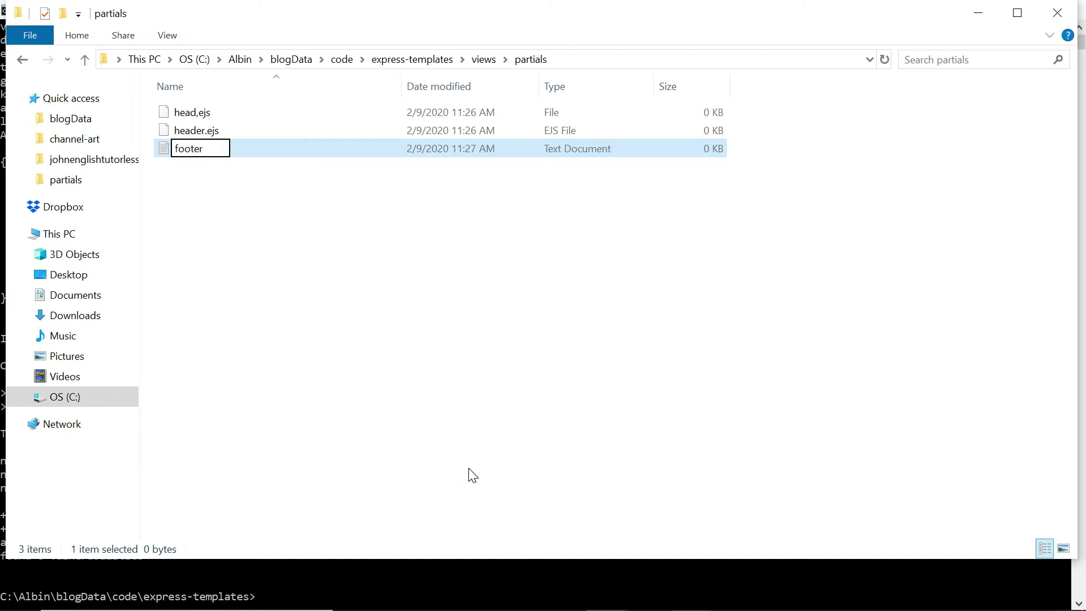
pyautogui.write('.ejs')
pyautogui.press('Return')
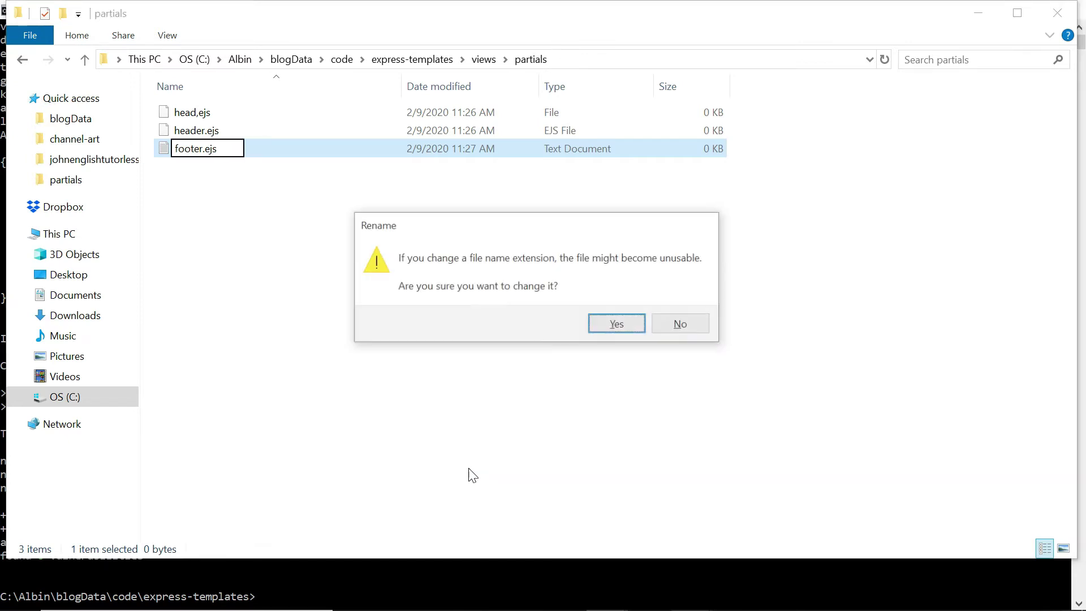
pyautogui.click(614, 323)
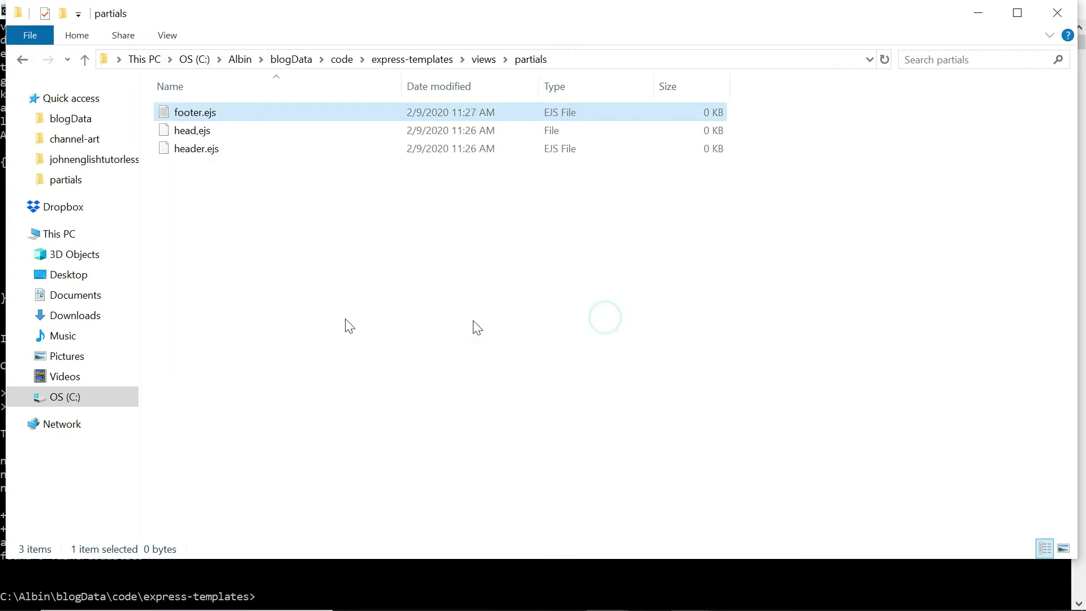
pyautogui.rightClick(195, 190)
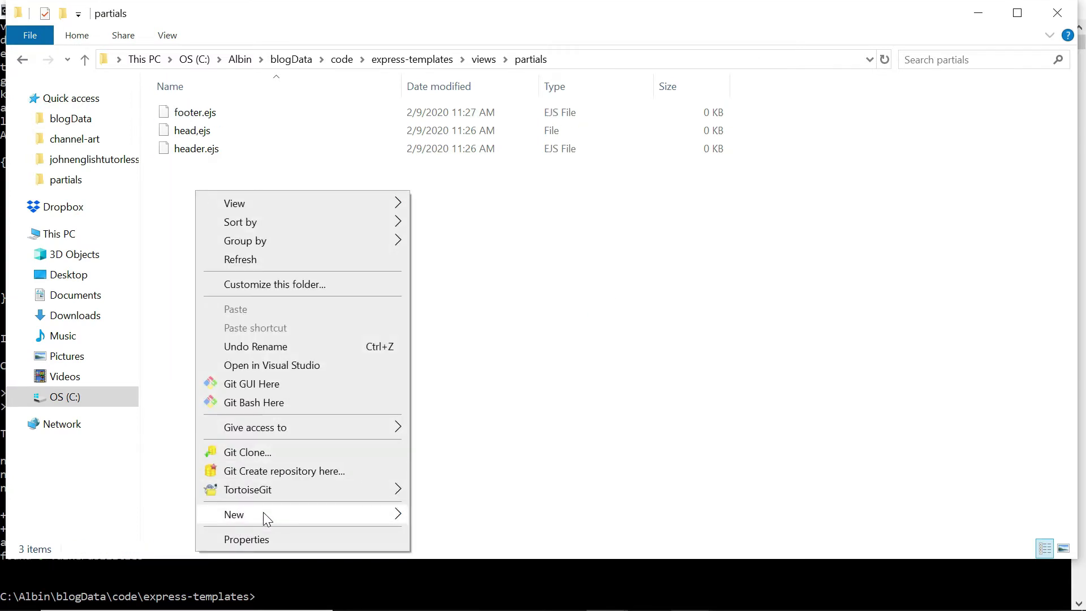
pyautogui.moveTo(235, 514)
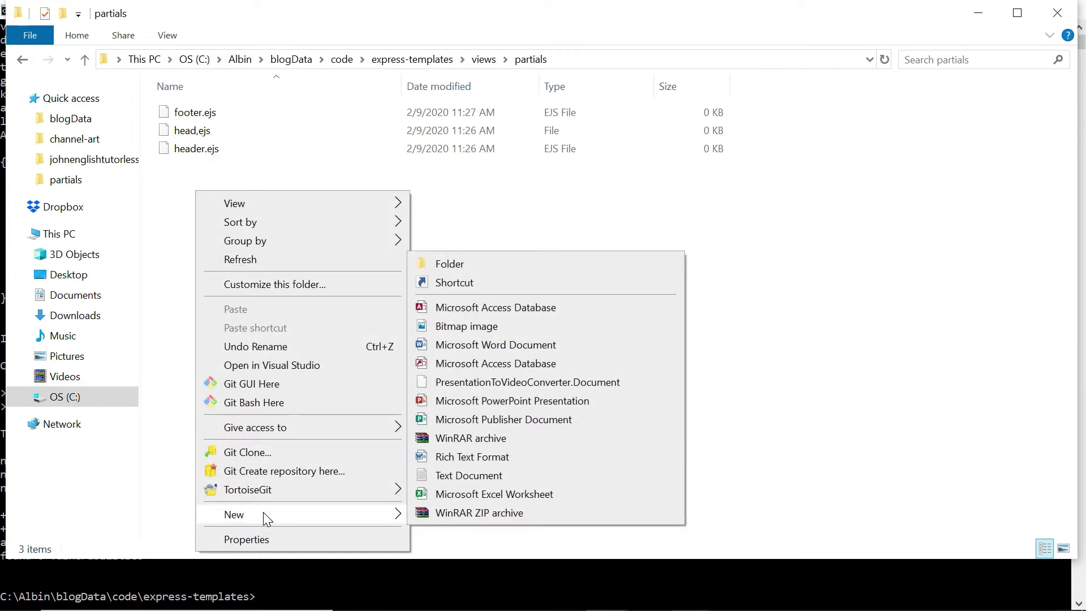
pyautogui.click(468, 476)
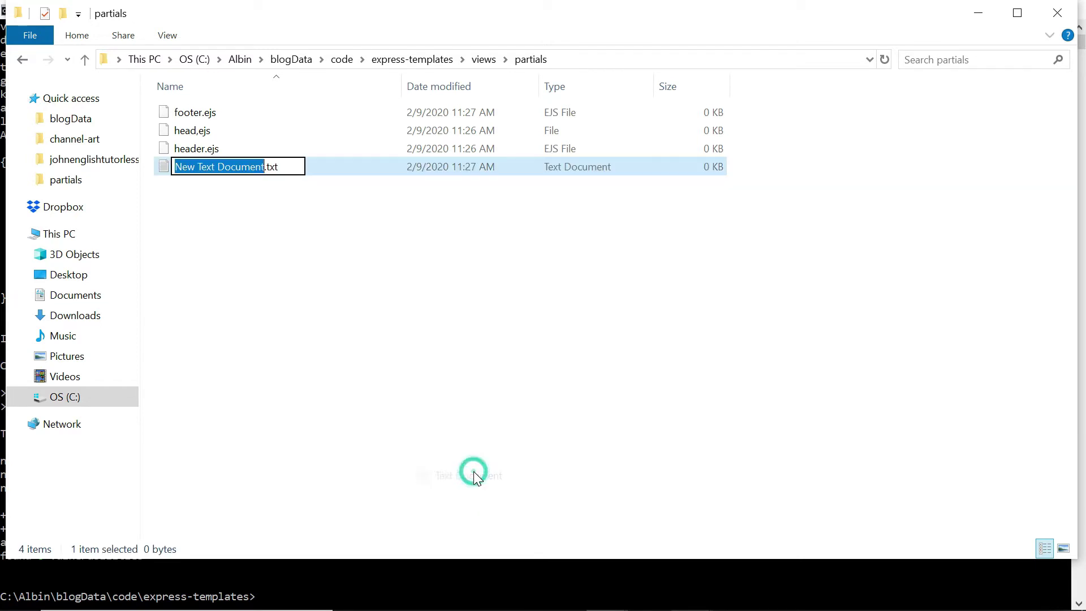
pyautogui.hotkey('ctrl', 'a')
pyautogui.write('mai')
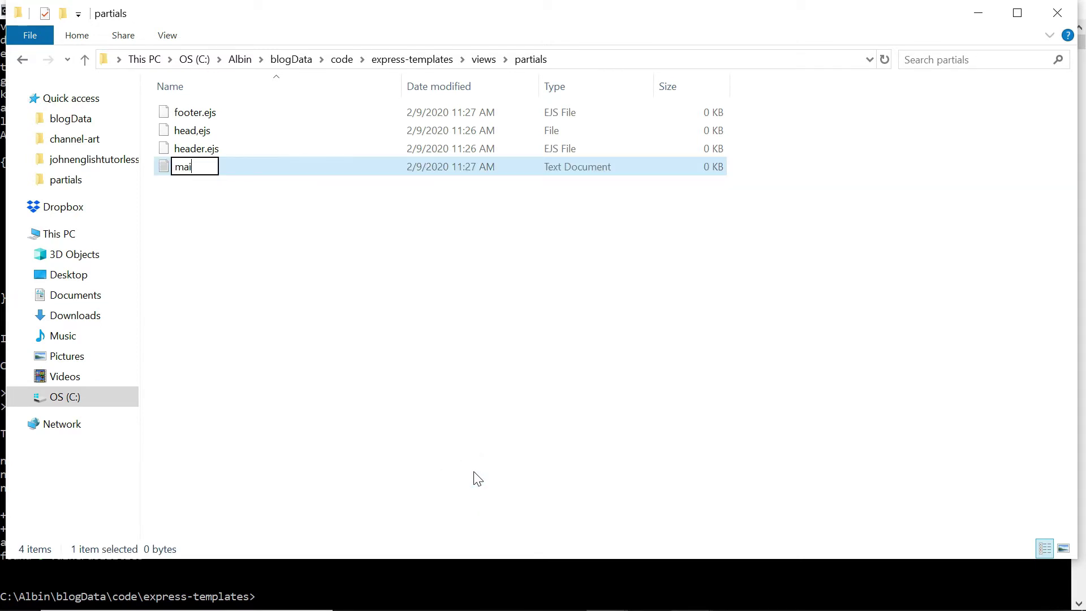
pyautogui.write('ncontent')
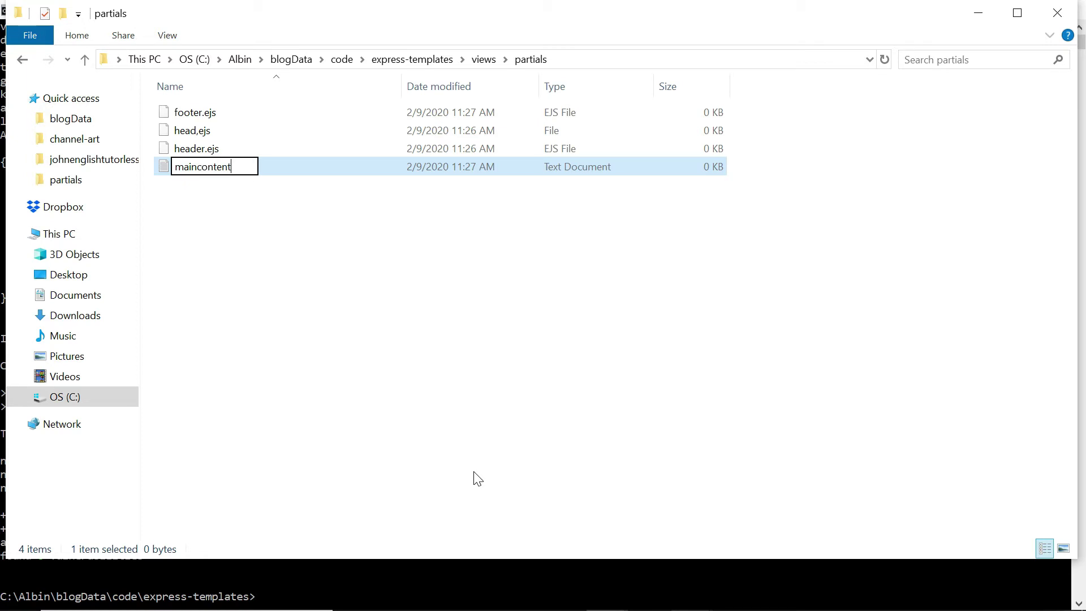
pyautogui.write('.ejs')
pyautogui.press('Return')
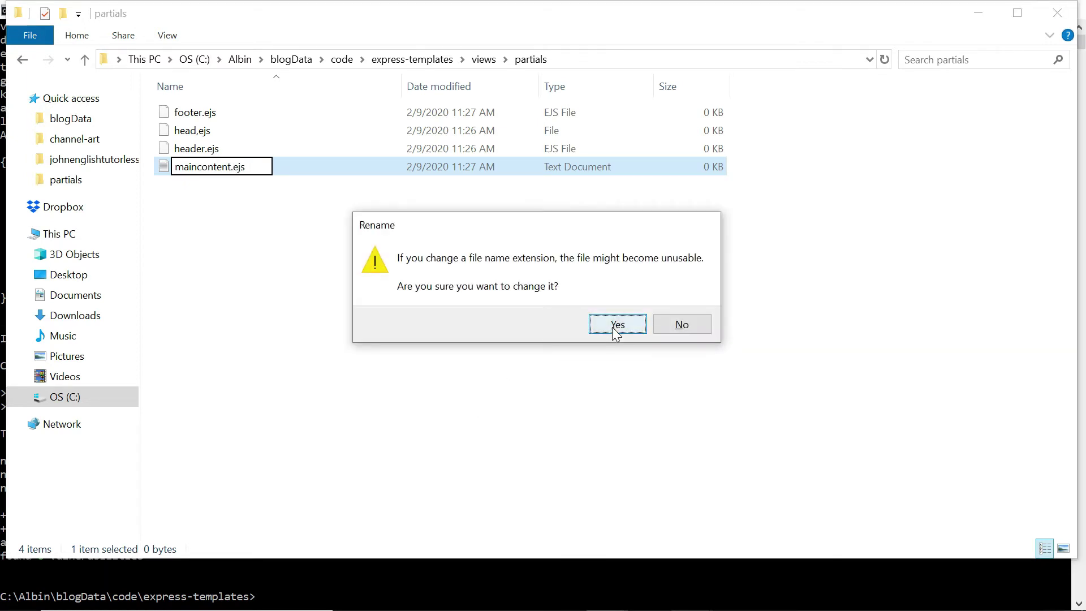
pyautogui.click(617, 325)
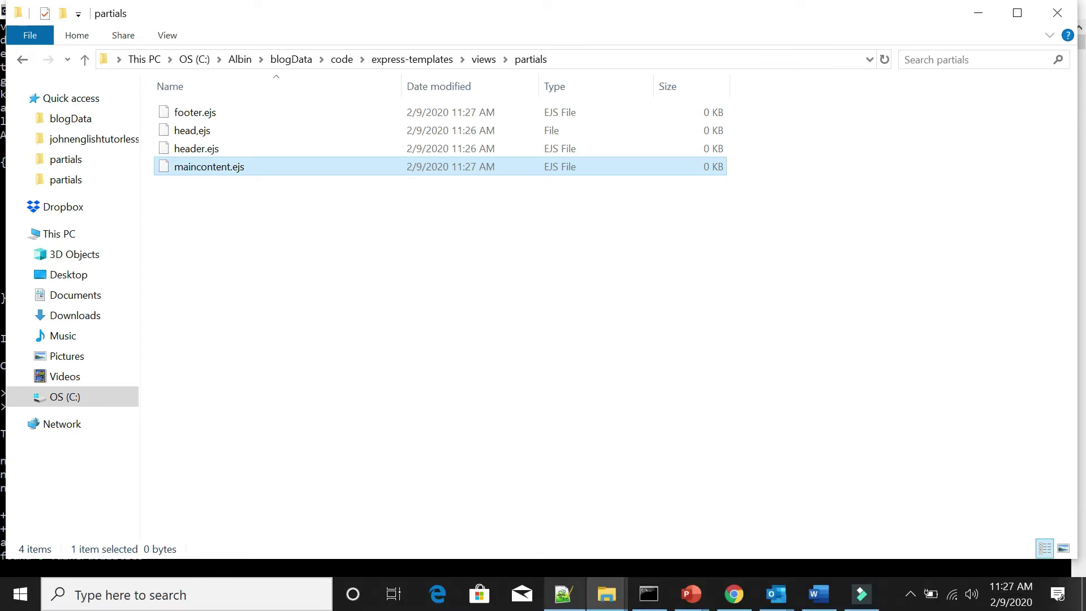
# Step: Select and copy the index.ejs page markup from the Notepad++ notes
pyautogui.click(565, 594)
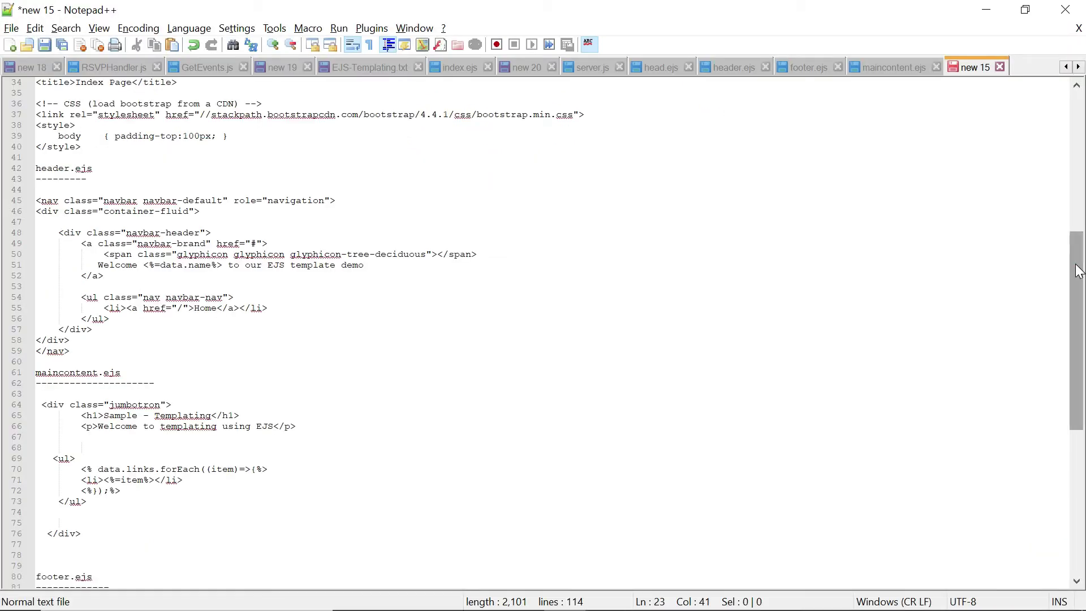
pyautogui.moveTo(1078, 269); pyautogui.dragTo(1078, 93)
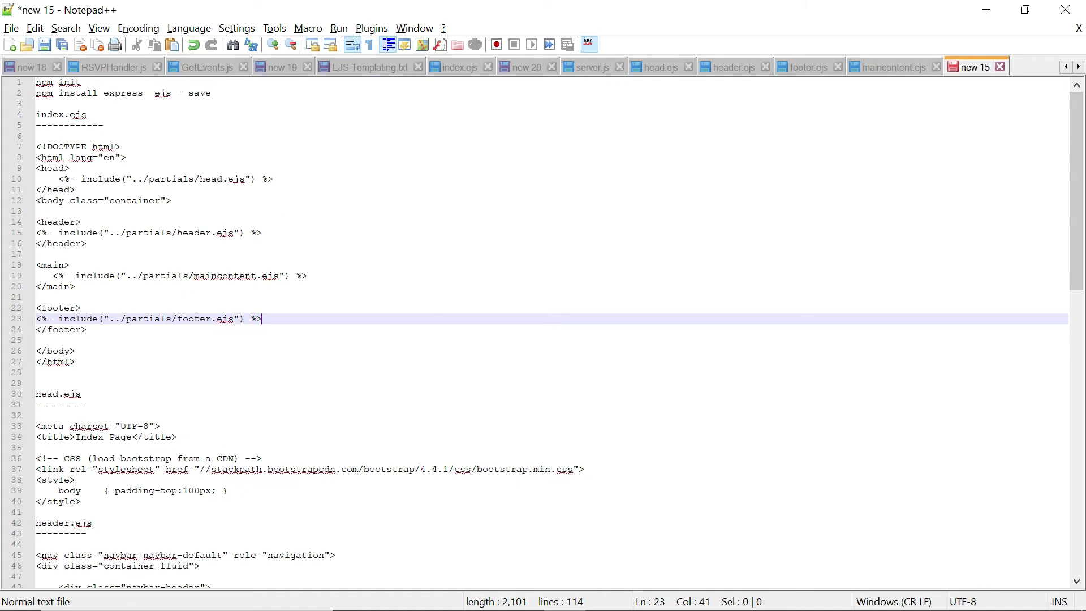
pyautogui.click(81, 362)
pyautogui.hotkey('shift', 'Up')
pyautogui.hotkey('shift', 'Up')
pyautogui.hotkey('shift', 'Up')
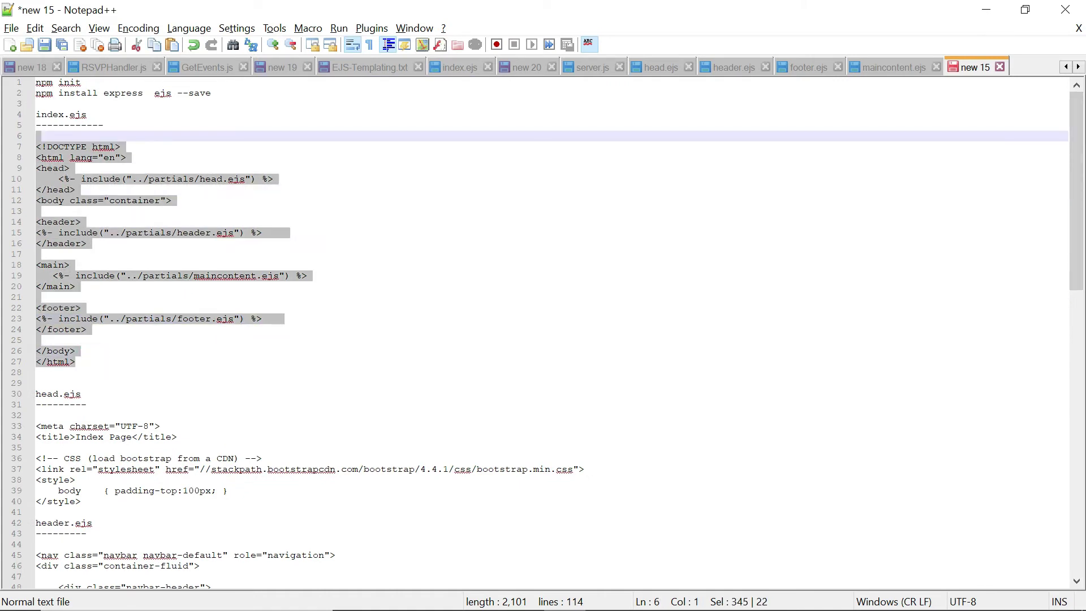
# Step: Open views/pages/index.js in Notepad++ and paste the copied markup
pyautogui.hotkey('alt', 'Tab')
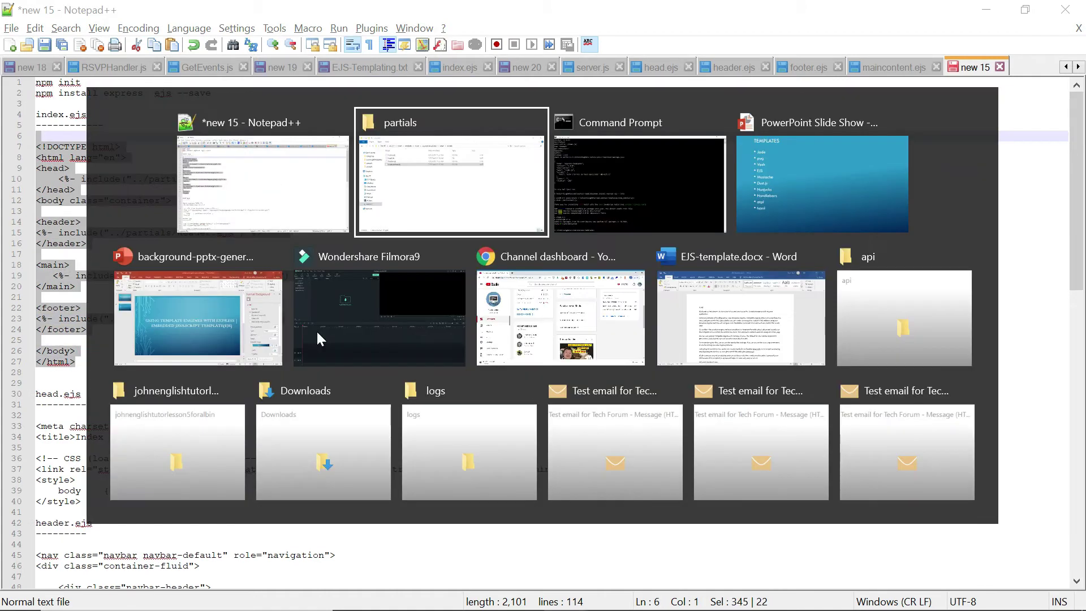
pyautogui.click(484, 58)
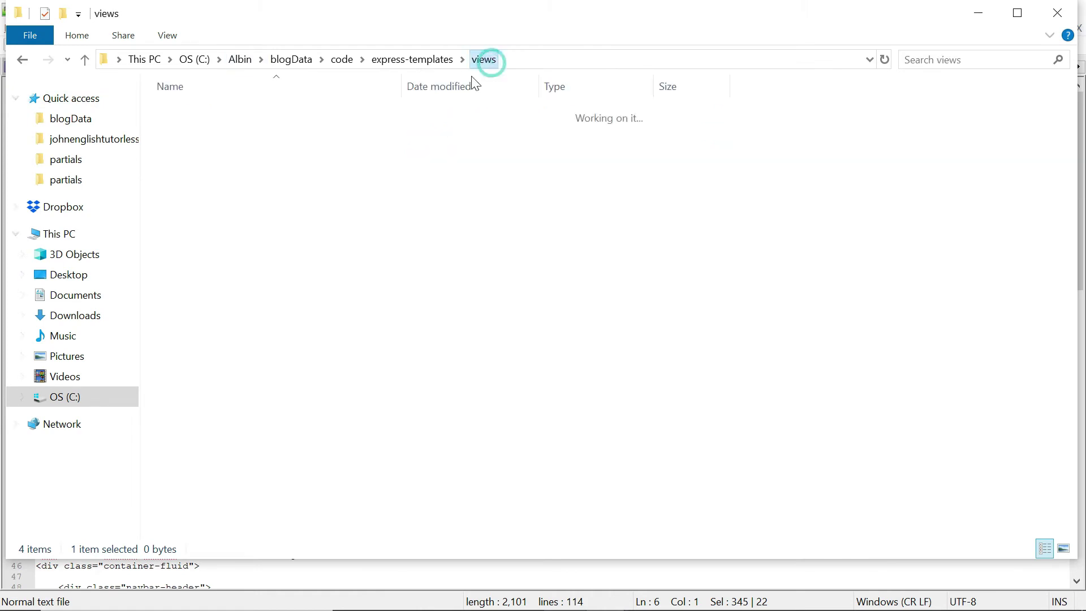
pyautogui.doubleClick(188, 112)
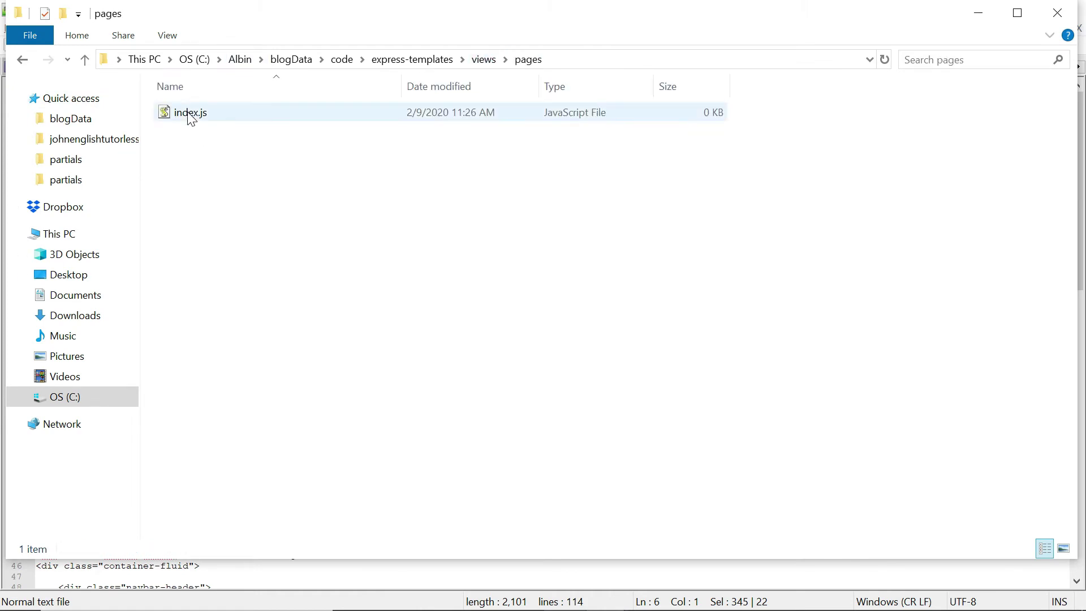
pyautogui.click(191, 114)
pyautogui.rightClick(190, 114)
pyautogui.click(246, 168)
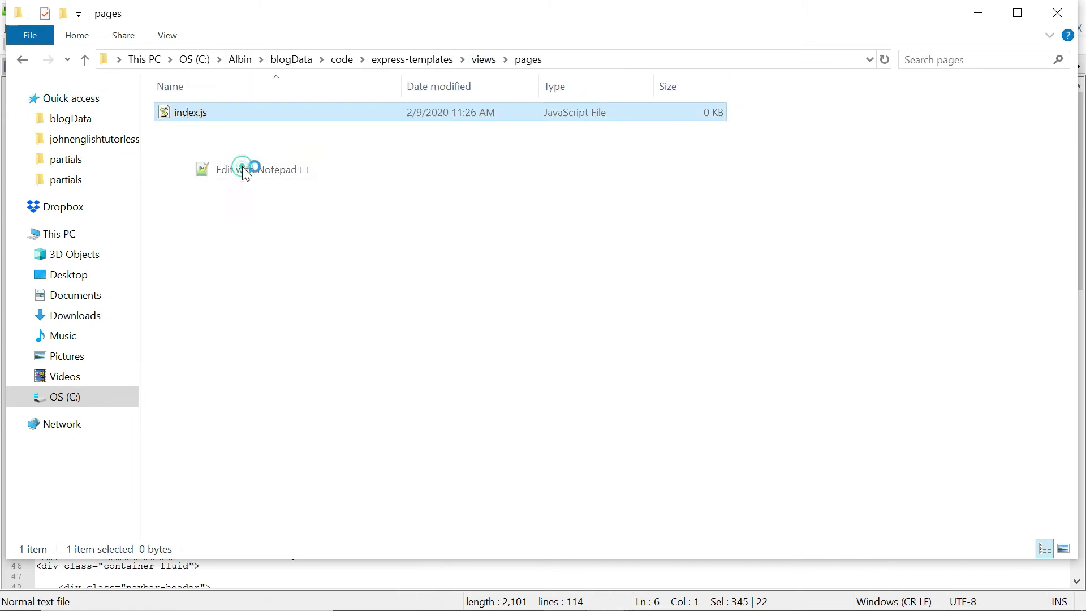
pyautogui.hotkey('ctrl', 'c')
pyautogui.hotkey('ctrl', 'v')
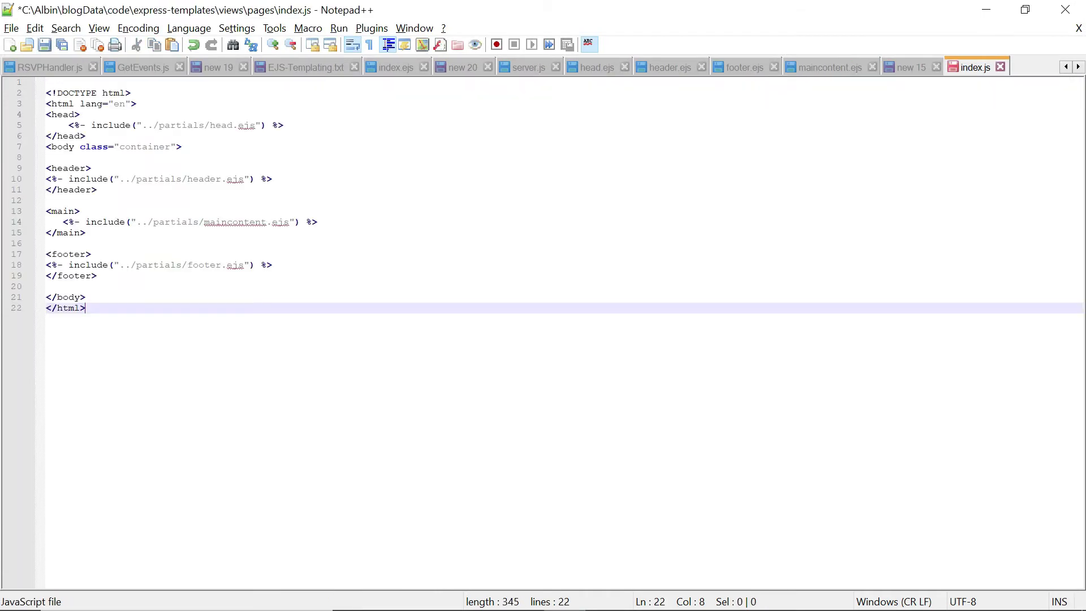
# Step: Save index.js, review its head, header, maincontent and footer includes, and return to notes
pyautogui.hotkey('ctrl', 's')
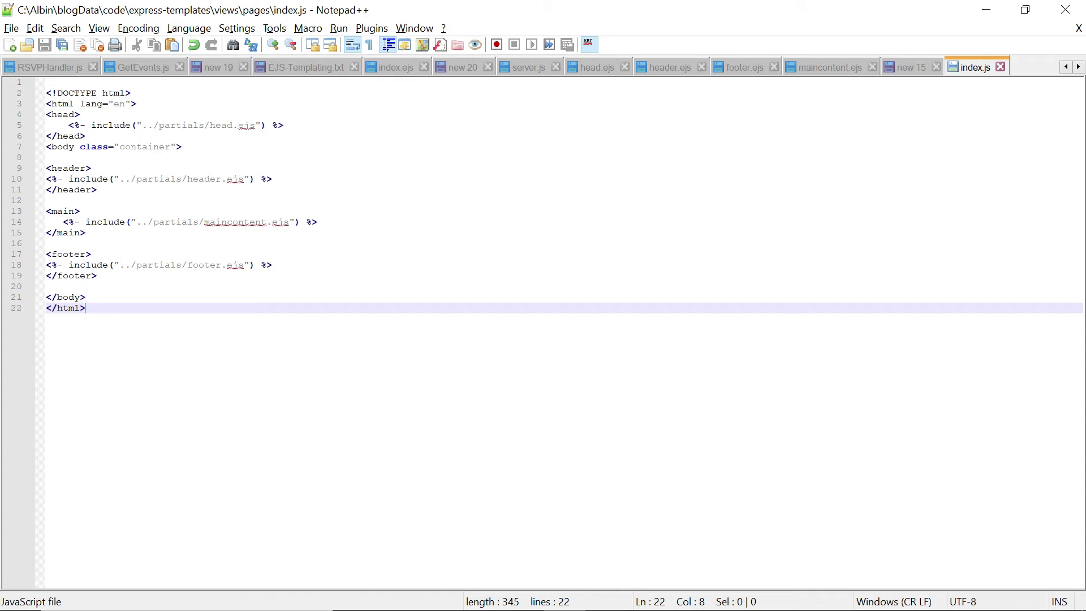
pyautogui.moveTo(285, 125); pyautogui.dragTo(46, 126)
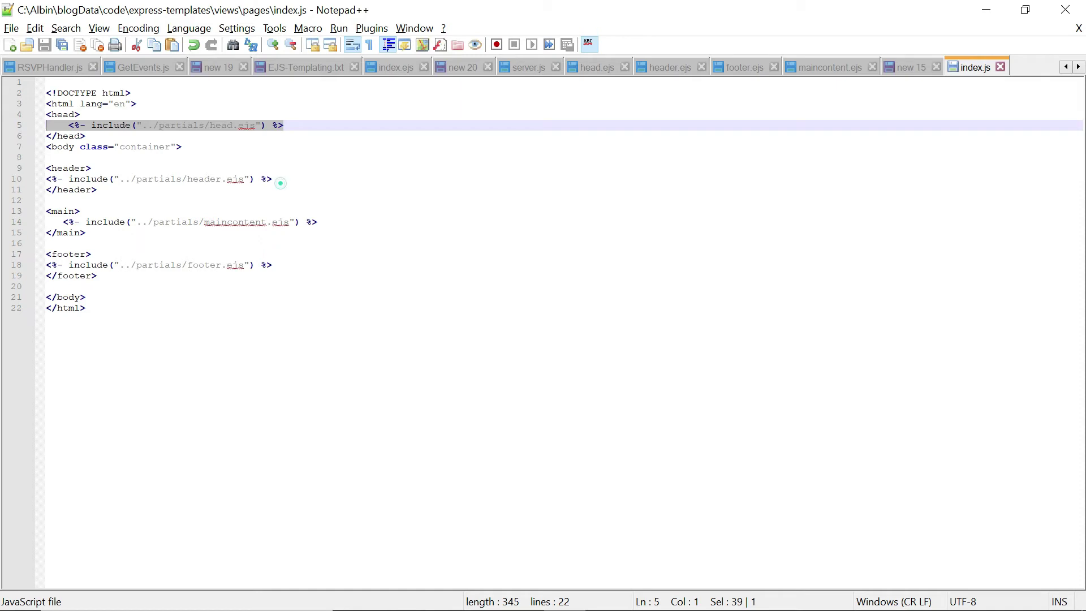
pyautogui.moveTo(281, 179); pyautogui.dragTo(45, 179)
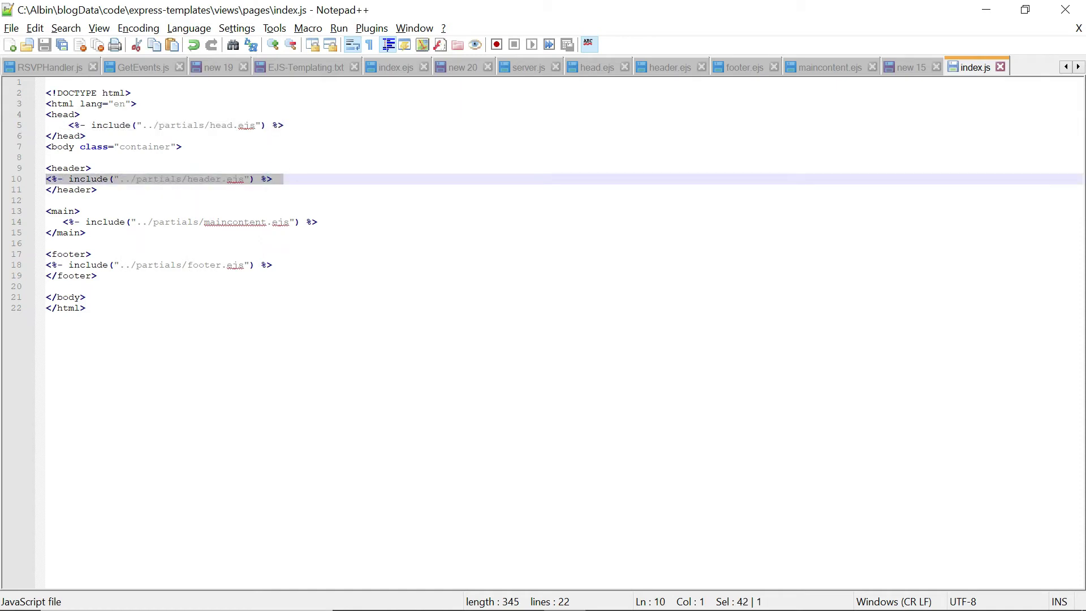
pyautogui.moveTo(318, 223); pyautogui.dragTo(62, 223)
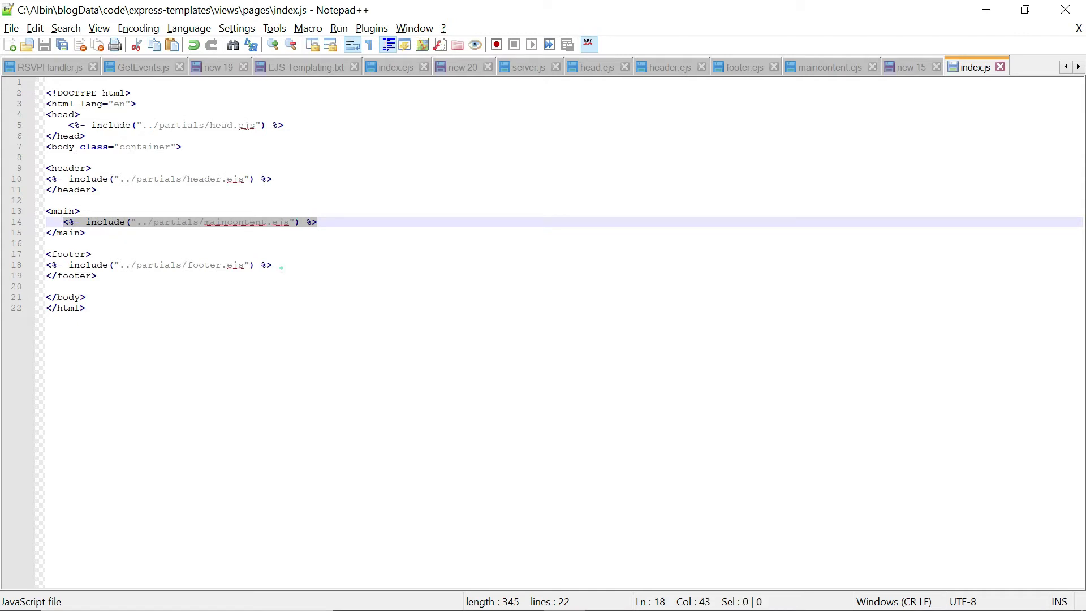
pyautogui.moveTo(272, 265); pyautogui.dragTo(46, 265)
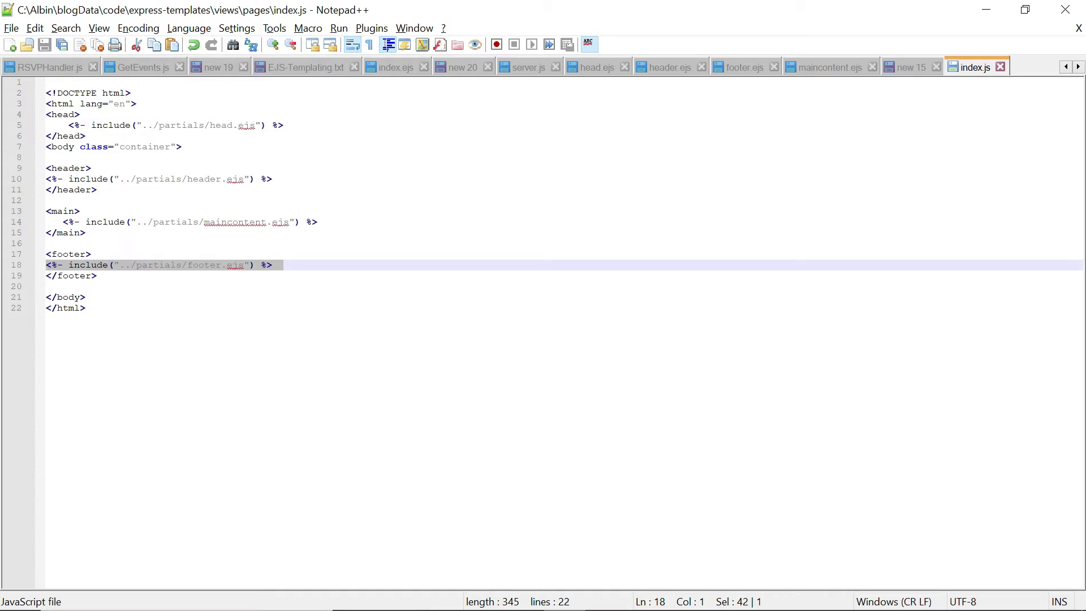
pyautogui.click(905, 66)
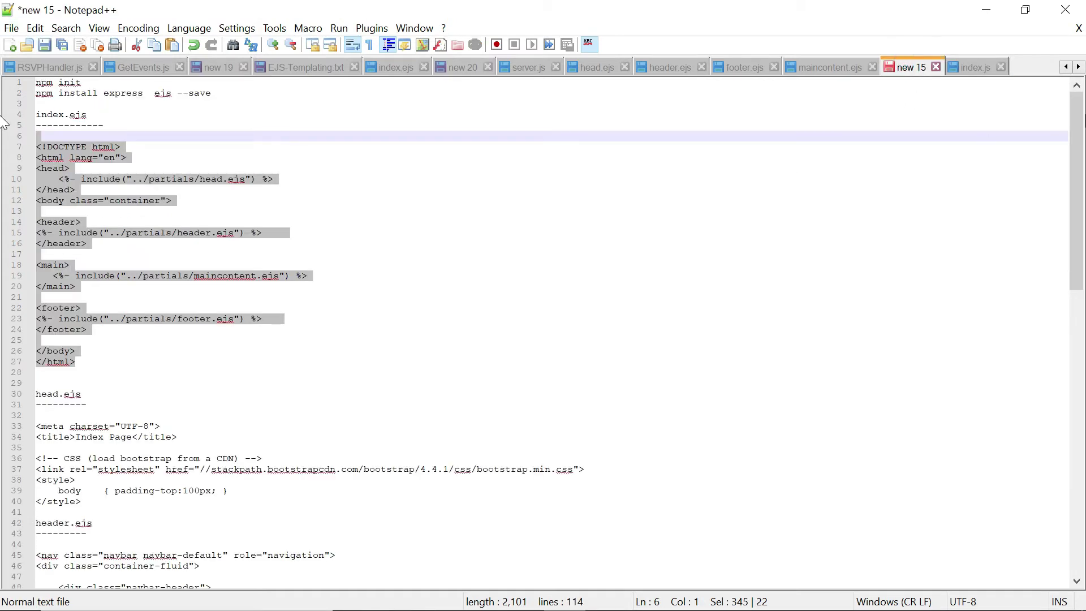
pyautogui.moveTo(1077, 170); pyautogui.dragTo(1077, 225)
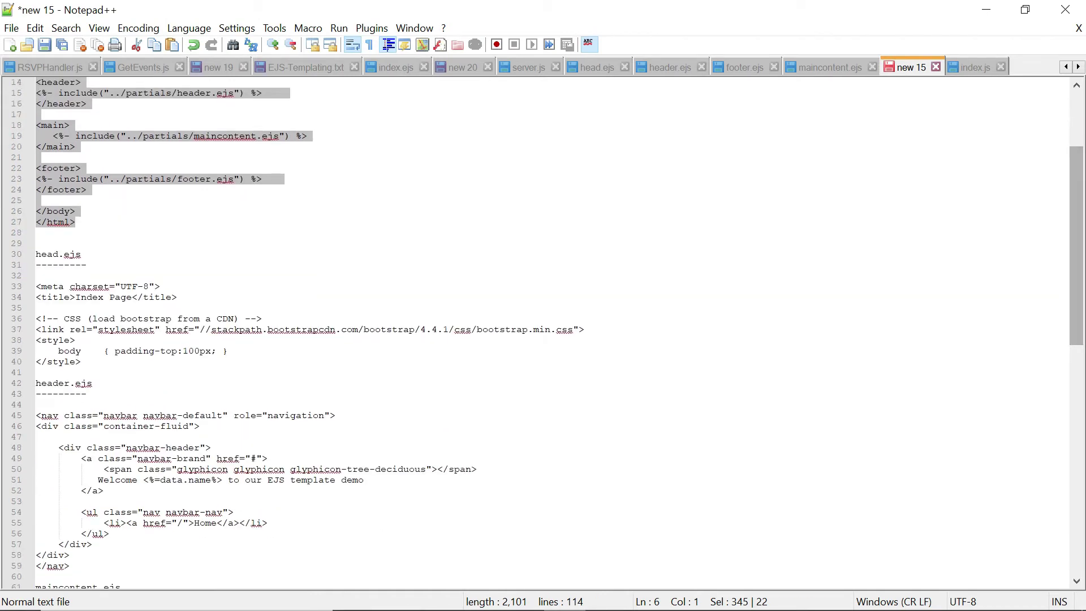
# Step: Select the head.ejs markup block in the notes
pyautogui.moveTo(82, 362); pyautogui.dragTo(36, 286)
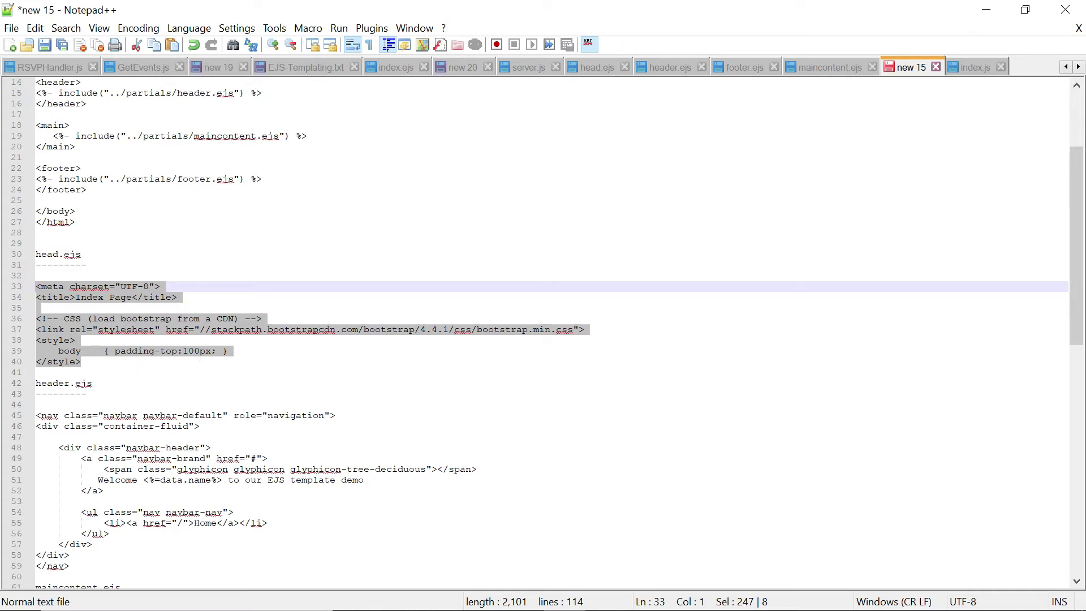
pyautogui.hotkey('alt', 'Tab')
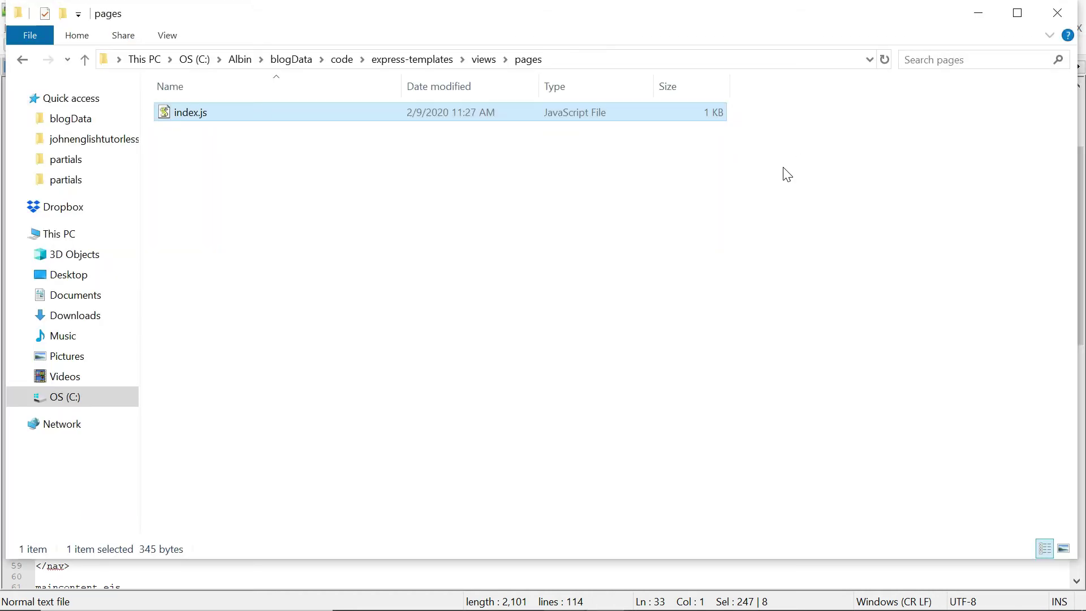
pyautogui.hotkey('alt', 'Tab')
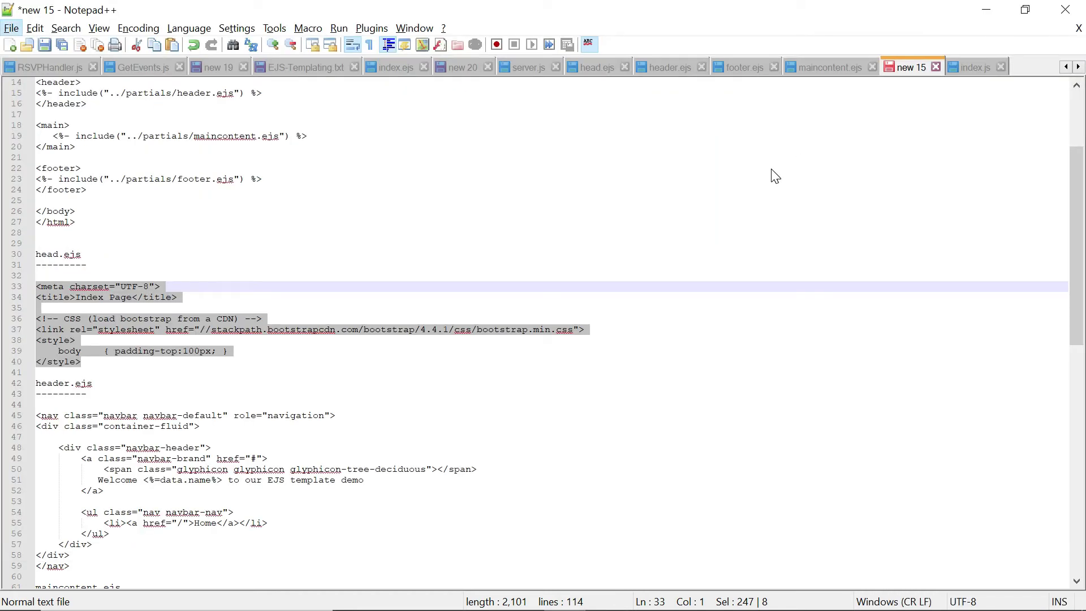
pyautogui.hotkey('alt', 'Tab')
pyautogui.hotkey('alt', 'Tab')
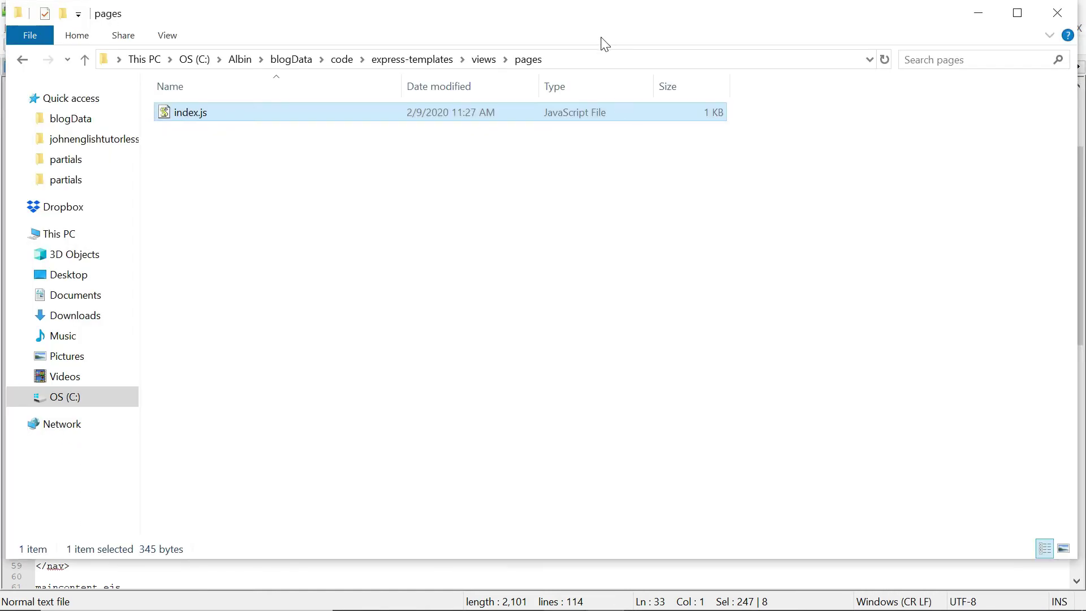
# Step: Open partials/head.ejs in Notepad++, paste the head markup and save it
pyautogui.click(484, 58)
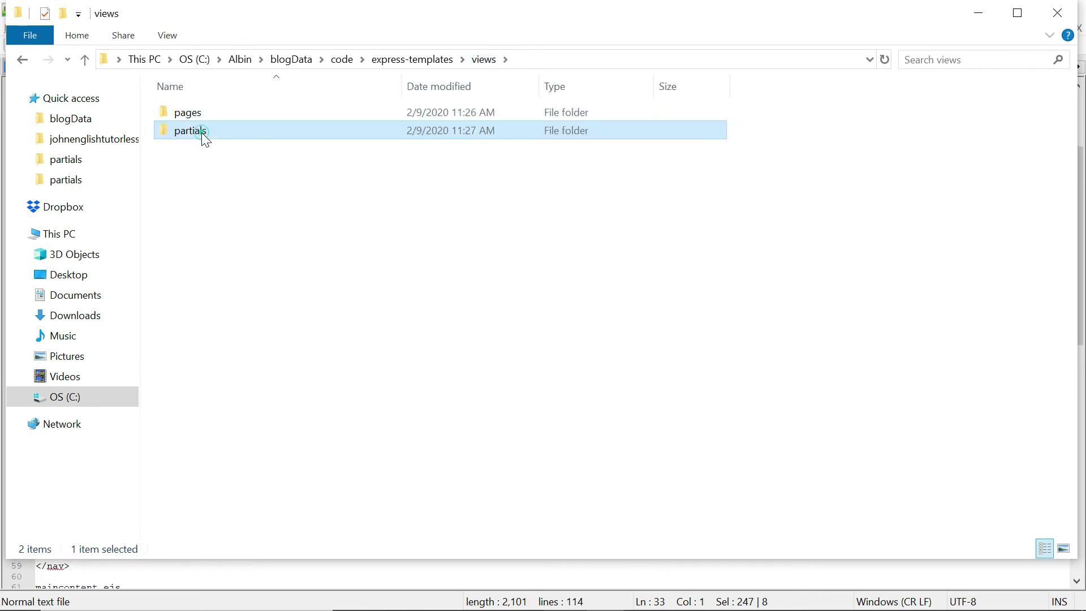
pyautogui.doubleClick(191, 130)
pyautogui.click(198, 132)
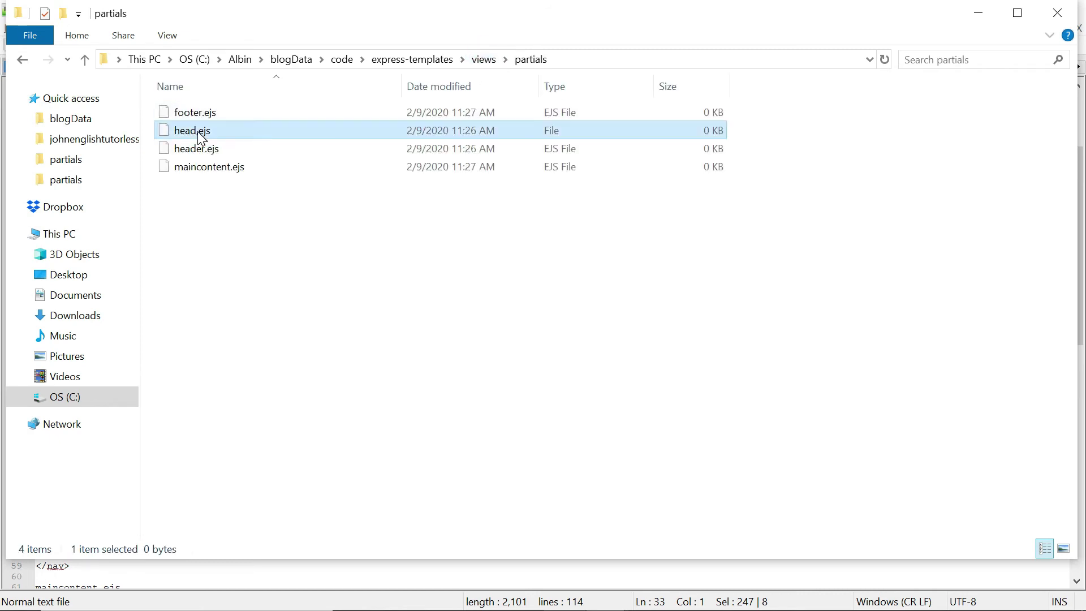
pyautogui.rightClick(198, 132)
pyautogui.click(248, 169)
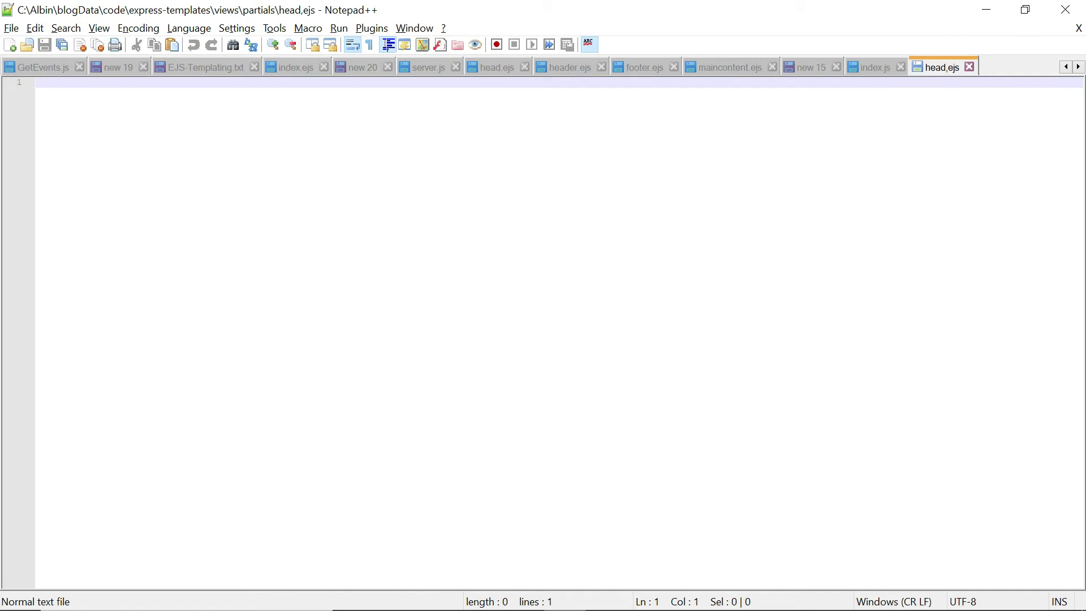
pyautogui.hotkey('ctrl', 'v')
pyautogui.hotkey('ctrl', 's')
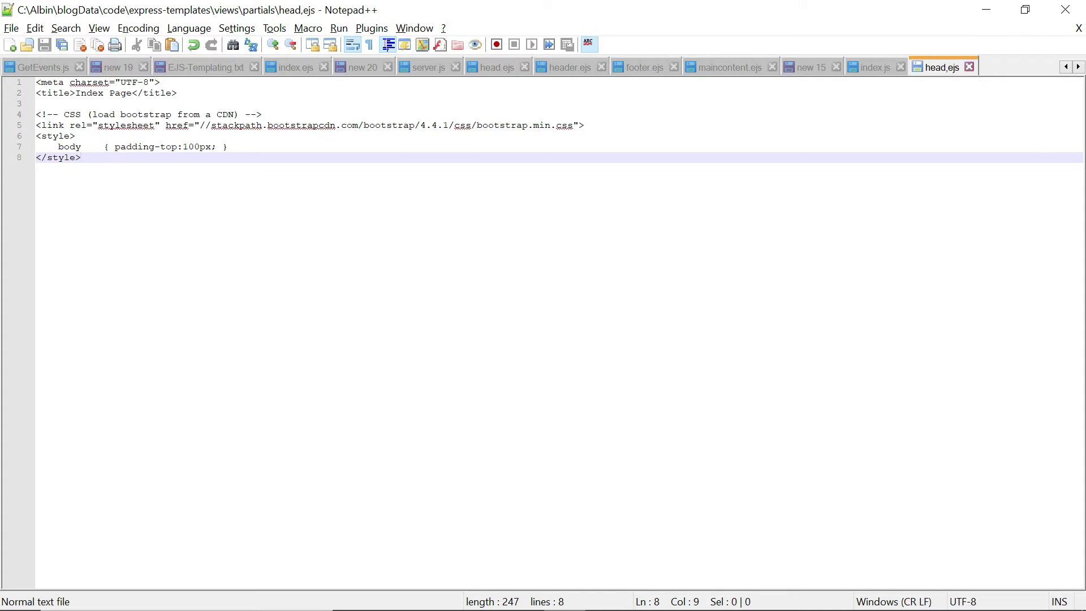
# Step: Paste the notes' navbar markup with the Welcome brand and Home link into header.ejs and save
pyautogui.click(803, 67)
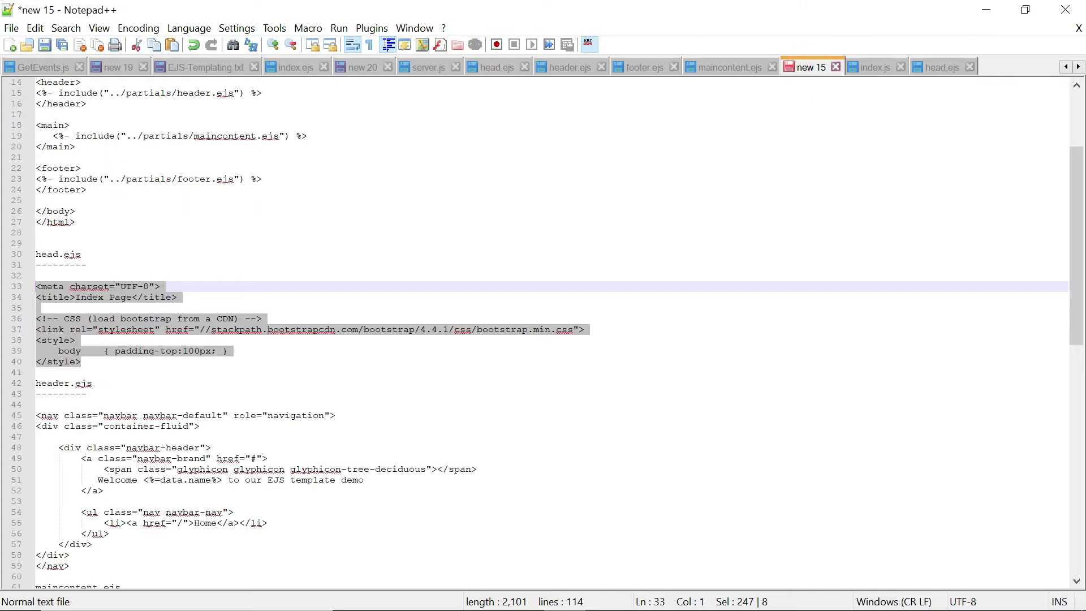
pyautogui.moveTo(1080, 153); pyautogui.dragTo(1080, 212)
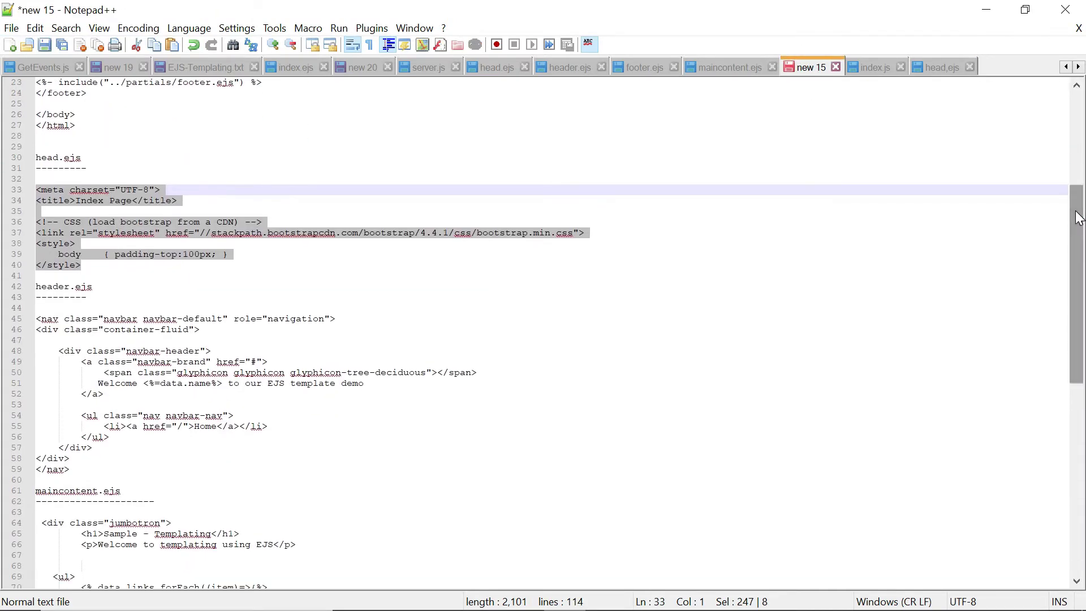
pyautogui.moveTo(74, 469); pyautogui.dragTo(36, 318)
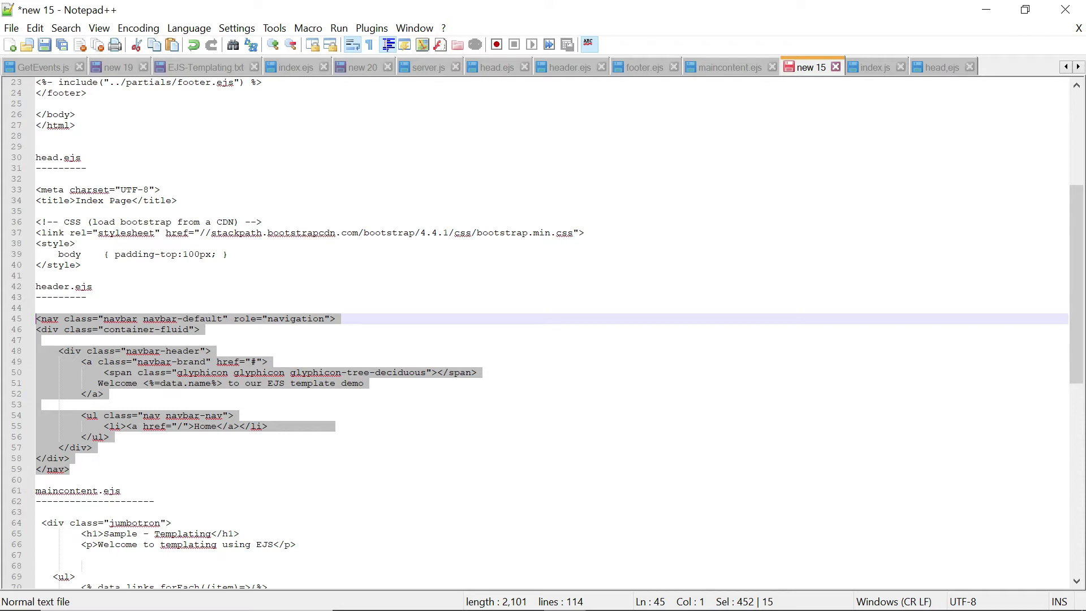
pyautogui.hotkey('alt', 'Tab')
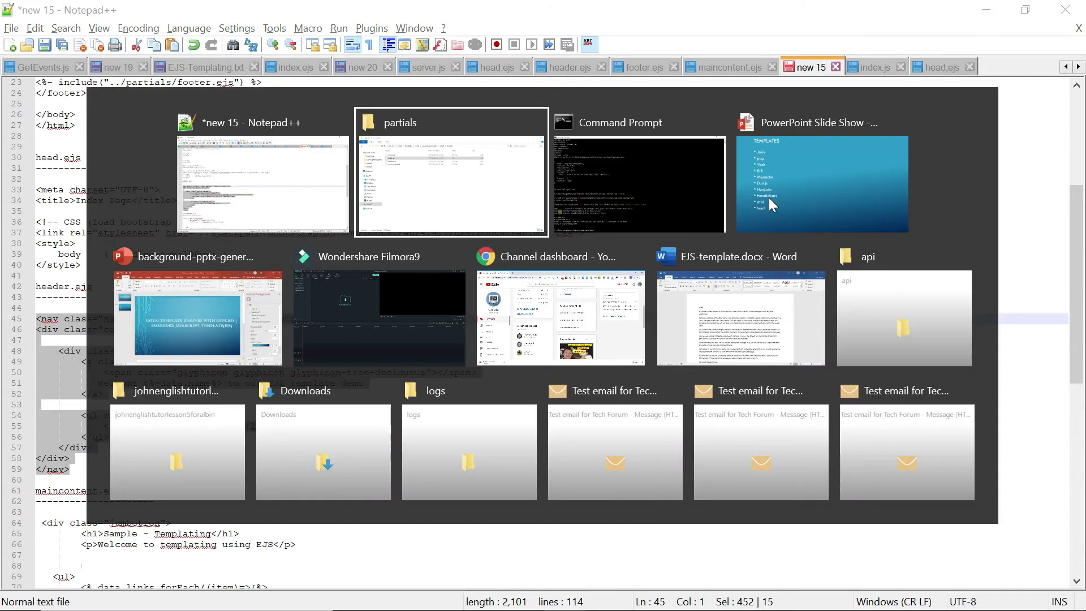
pyautogui.rightClick(205, 150)
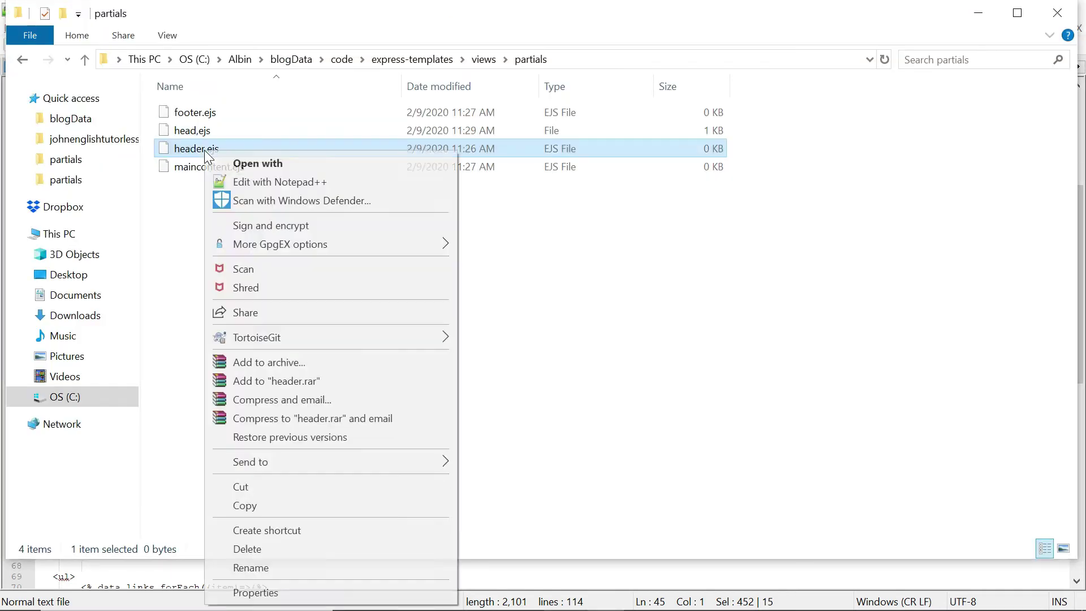
pyautogui.click(255, 182)
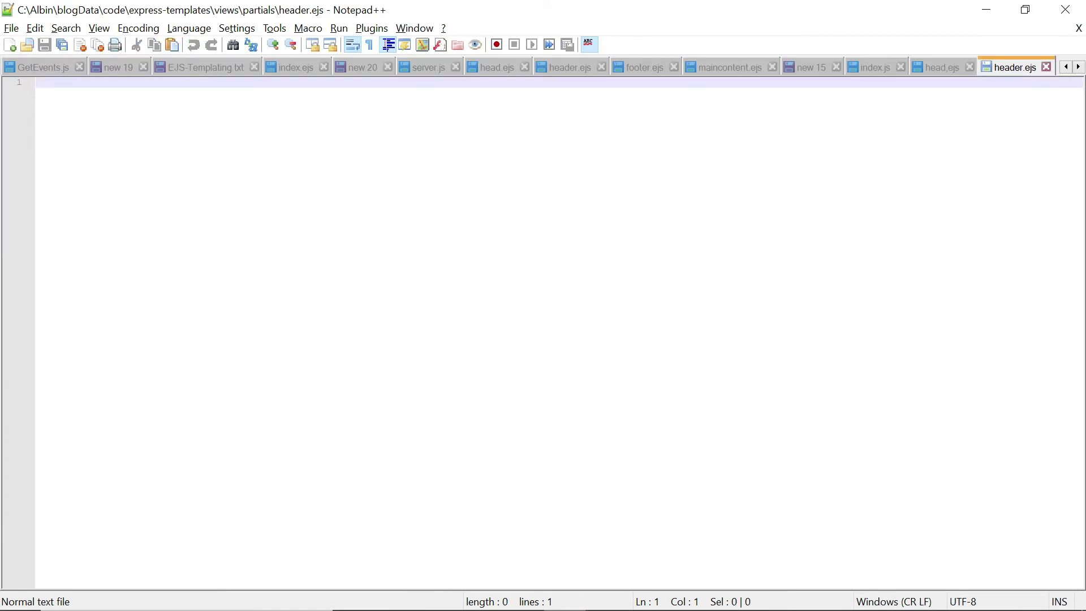
pyautogui.hotkey('ctrl', 'v')
pyautogui.hotkey('ctrl', 's')
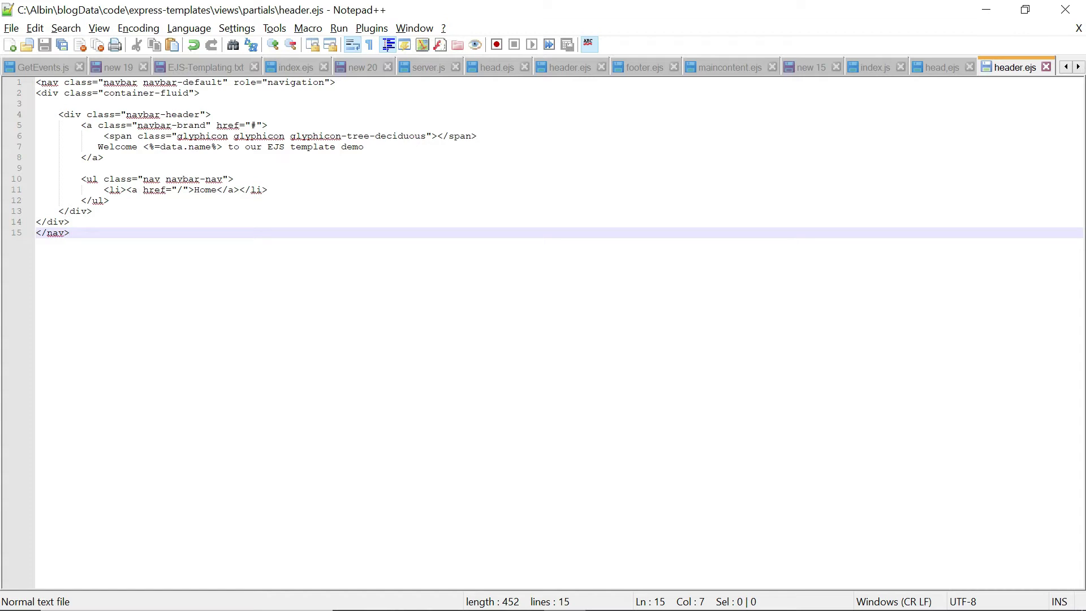
pyautogui.doubleClick(117, 147)
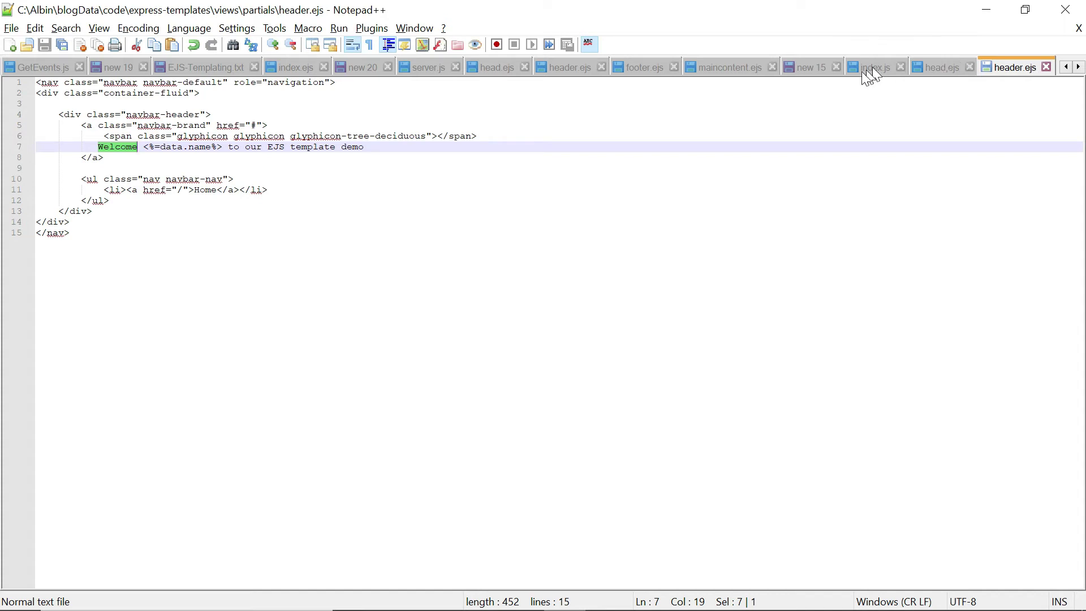
# Step: Paste the jumbotron heading and data.links list markup from the notes into maincontent.ejs and save
pyautogui.click(804, 69)
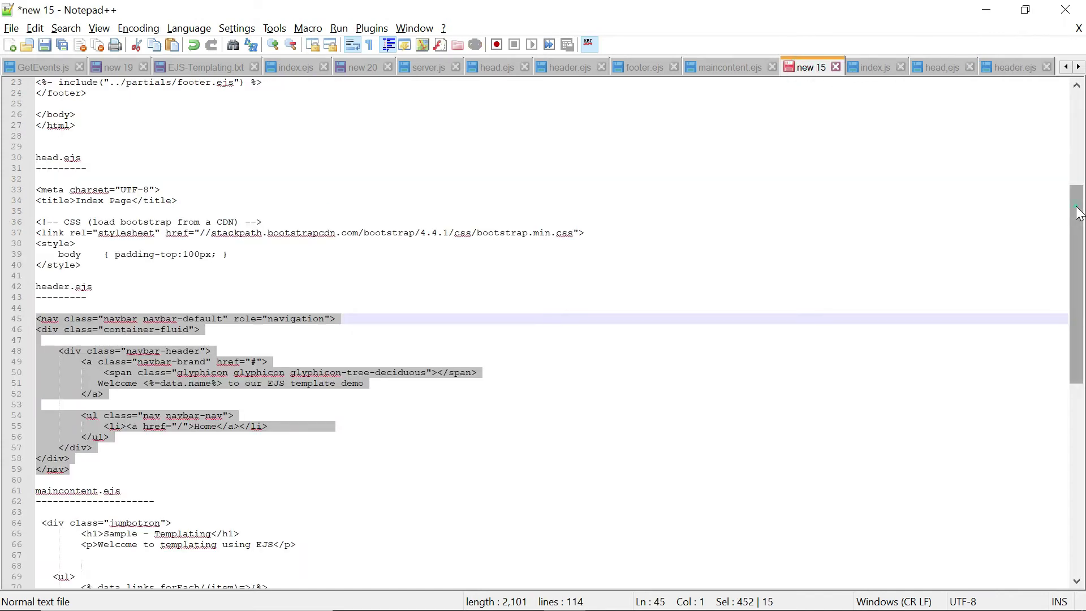
pyautogui.moveTo(1078, 195); pyautogui.dragTo(1078, 280)
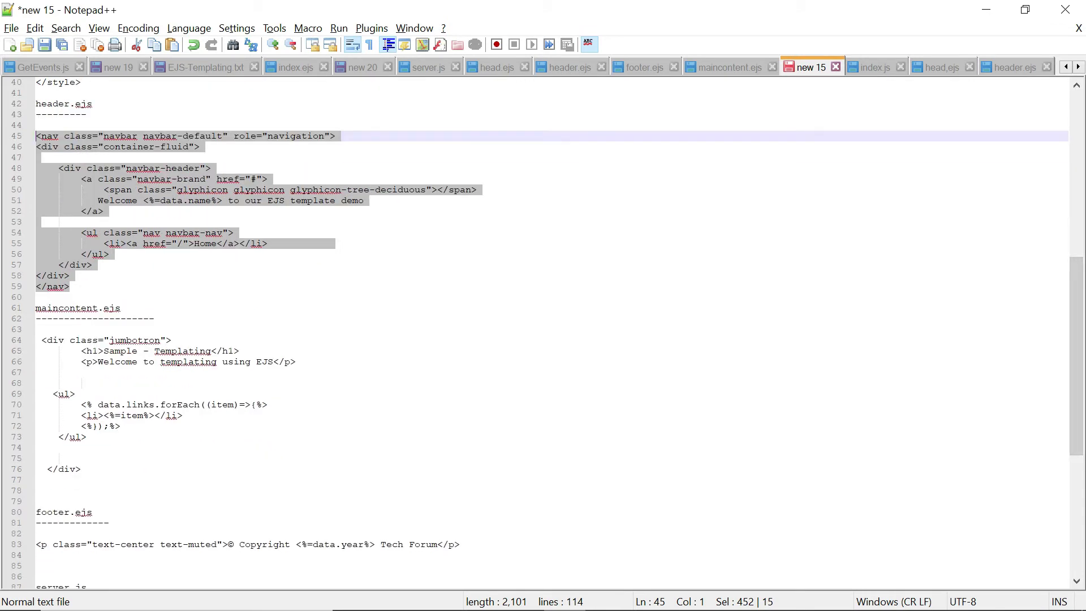
pyautogui.moveTo(83, 468); pyautogui.dragTo(41, 340)
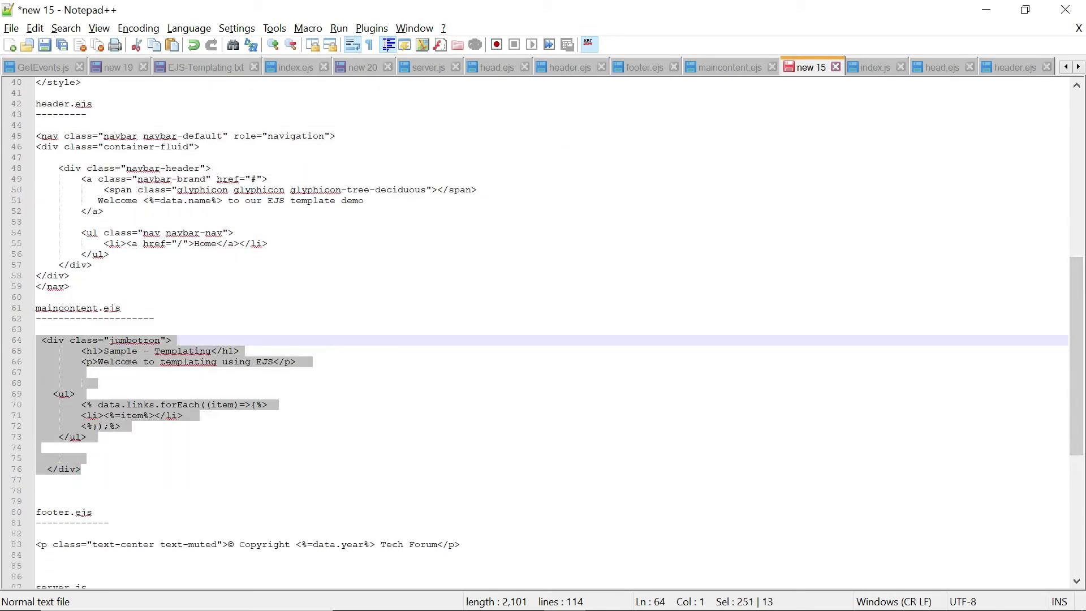
pyautogui.hotkey('alt', 'Tab')
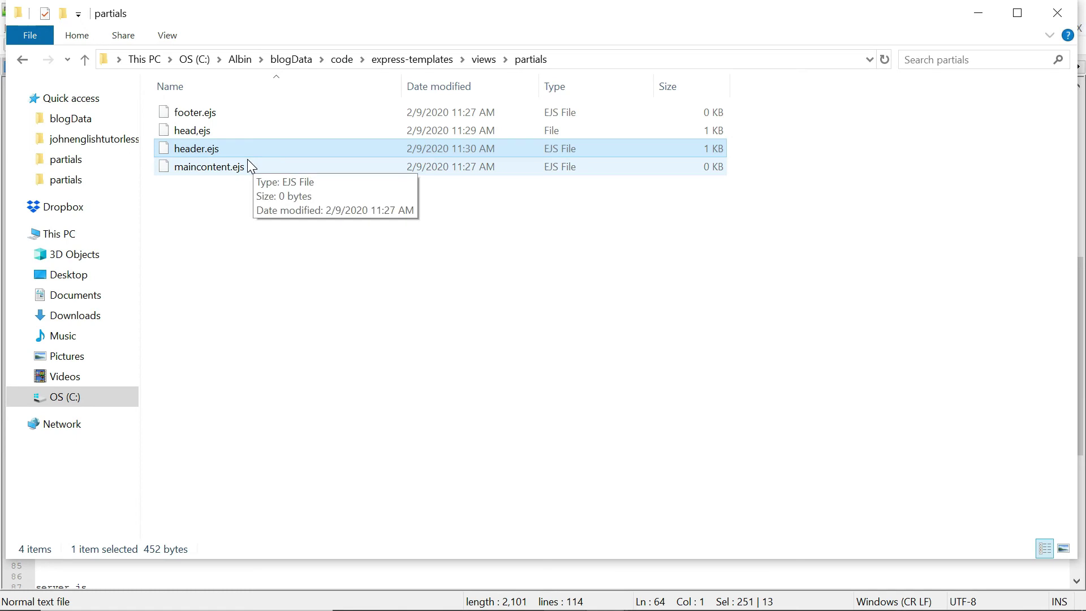
pyautogui.press('alt')
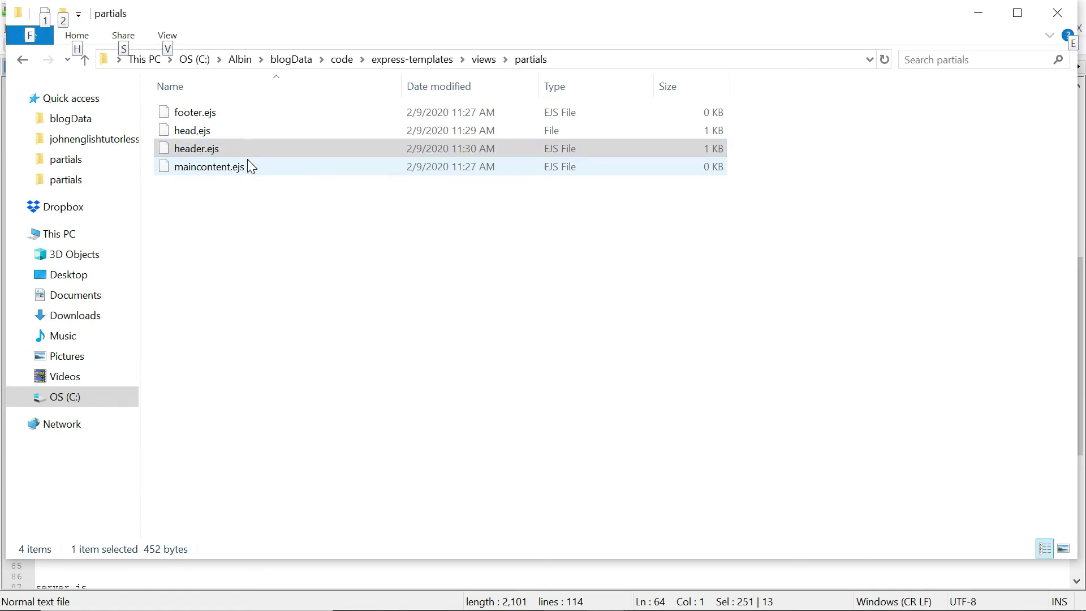
pyautogui.click(194, 170)
pyautogui.rightClick(195, 170)
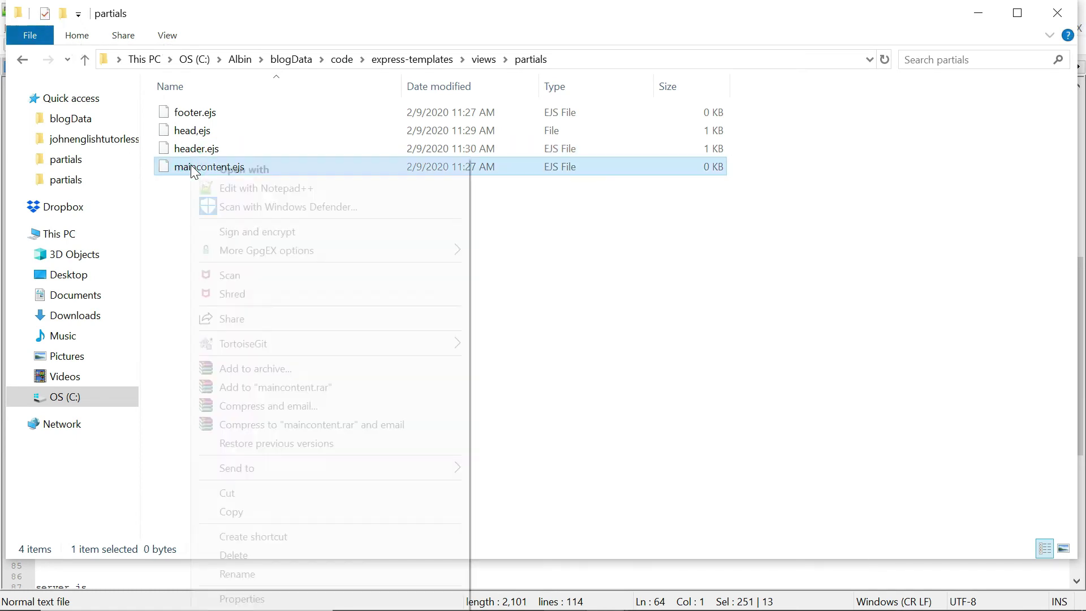
pyautogui.click(242, 189)
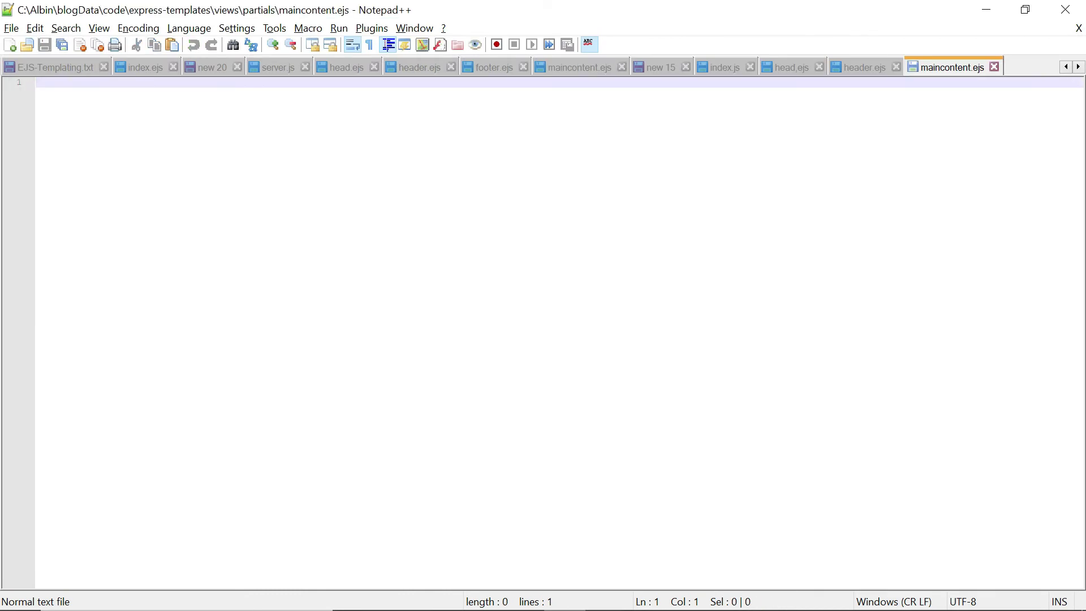
pyautogui.hotkey('ctrl', 'v')
pyautogui.hotkey('ctrl', 's')
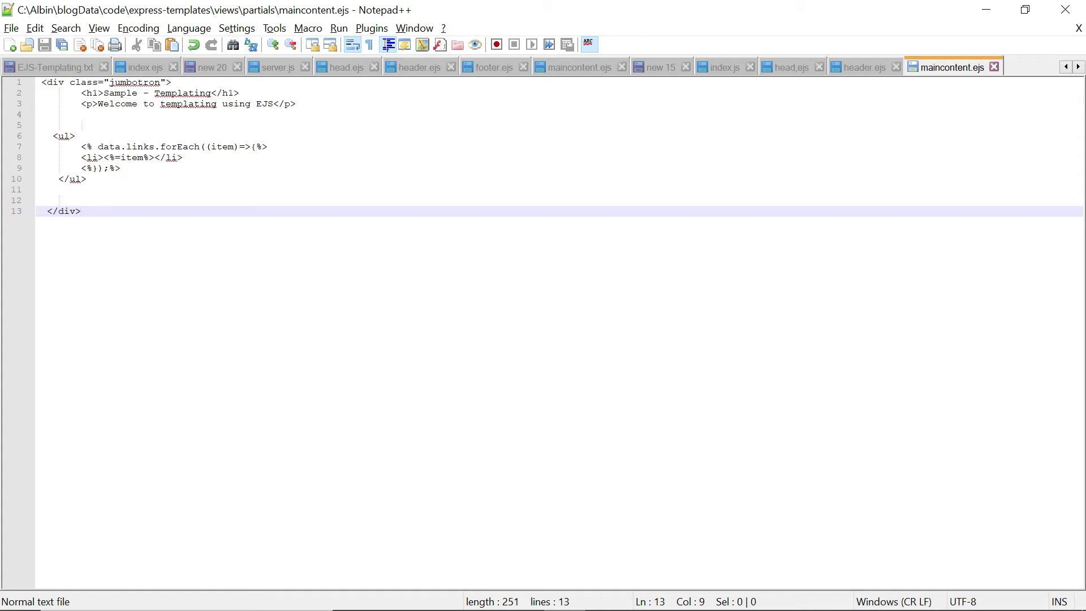
pyautogui.click(655, 66)
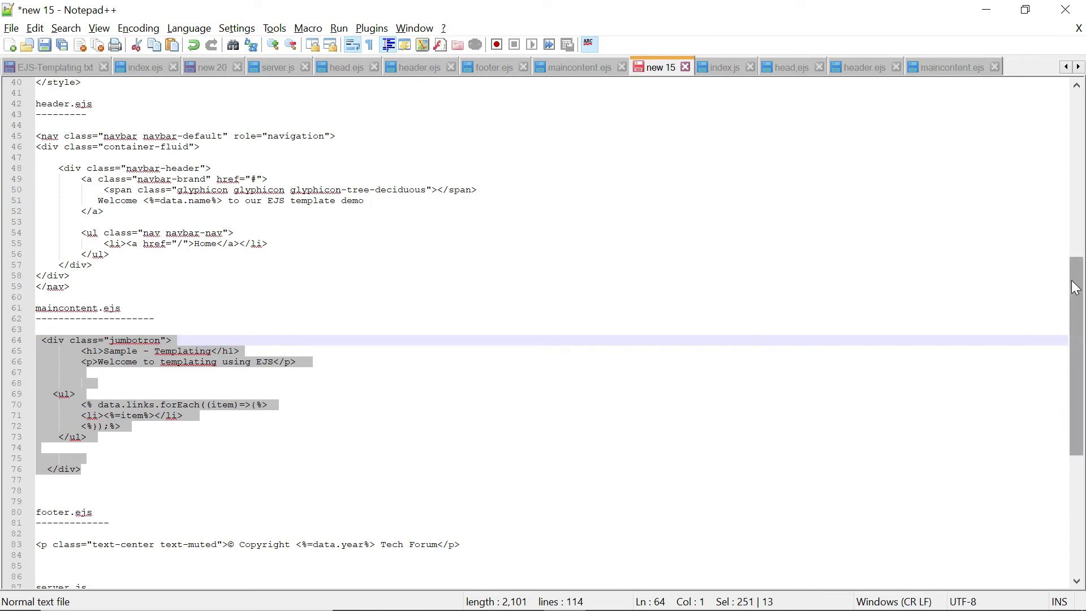
pyautogui.moveTo(1076, 288); pyautogui.dragTo(1076, 348)
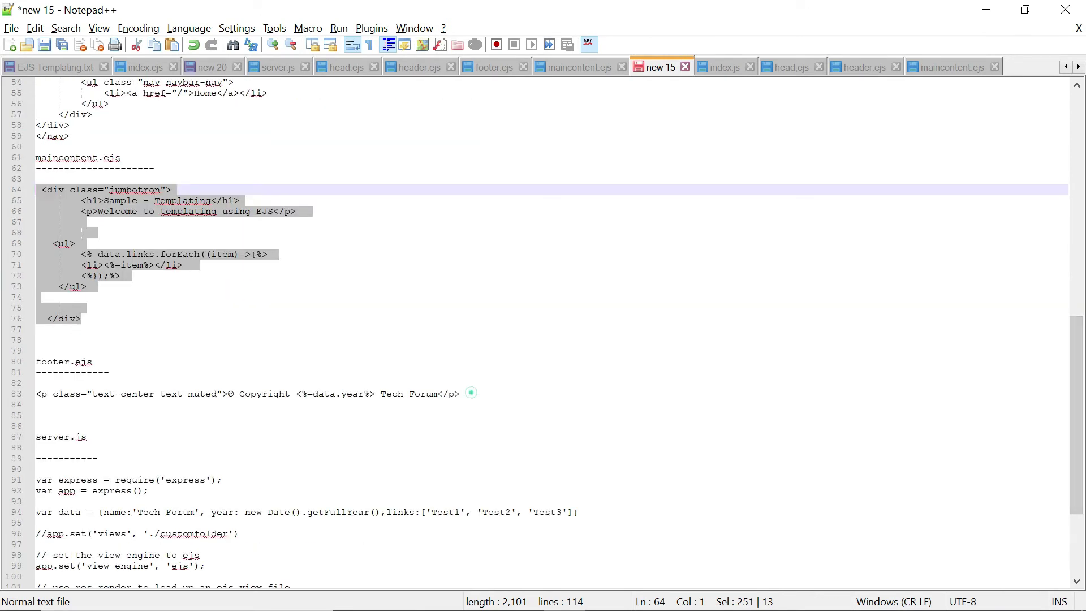
# Step: Copy the centered Tech Forum copyright line with data.year into footer.ejs and save
pyautogui.moveTo(465, 393); pyautogui.dragTo(22, 399)
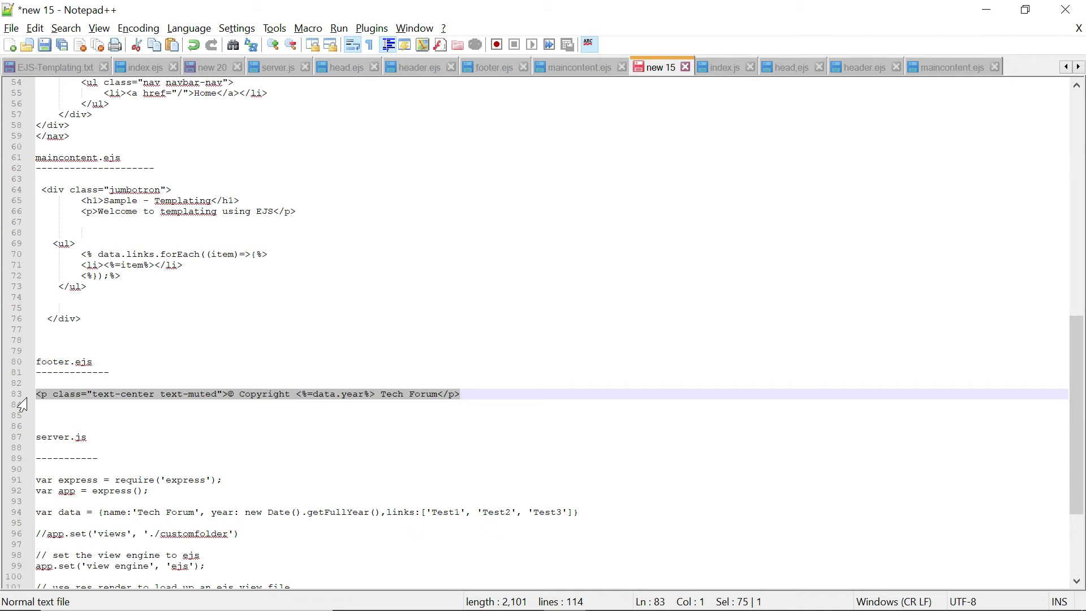
pyautogui.hotkey('ctrl', 'c')
pyautogui.hotkey('alt', 'Tab')
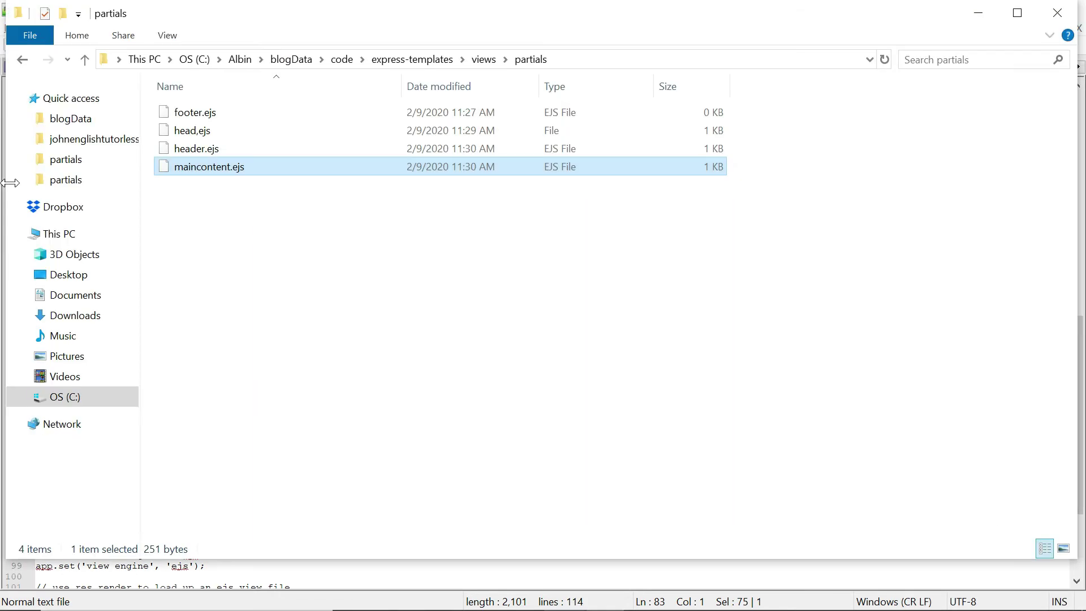
pyautogui.rightClick(198, 115)
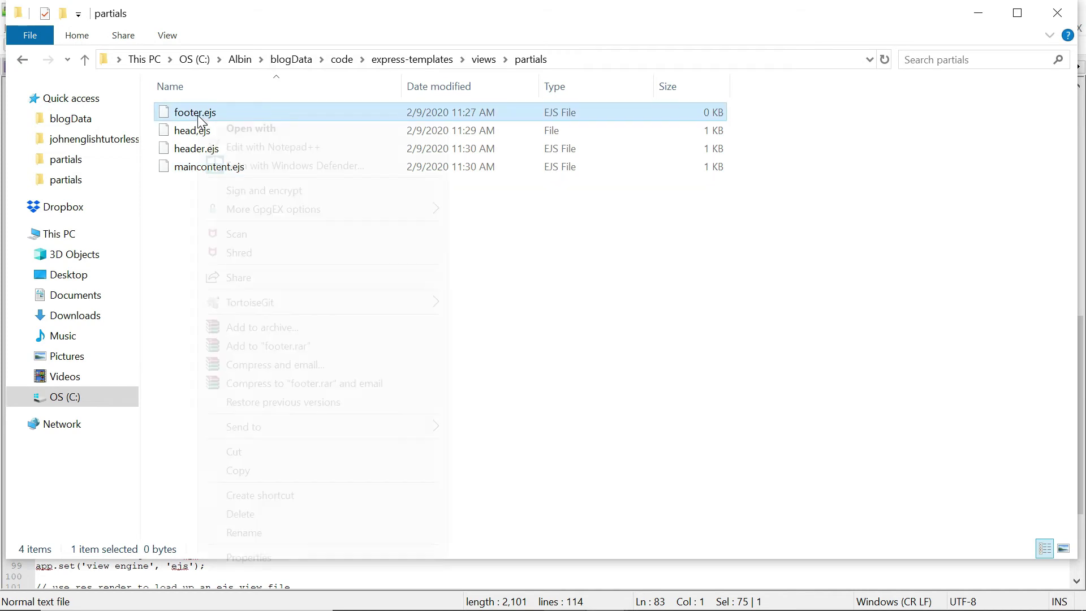
pyautogui.click(264, 147)
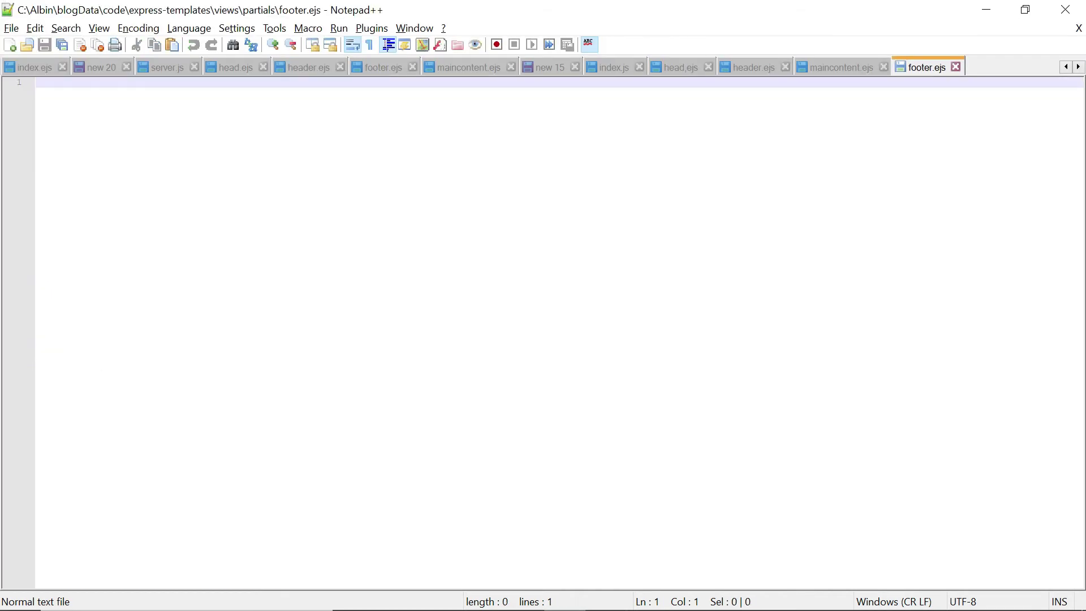
pyautogui.hotkey('ctrl', 'v')
pyautogui.hotkey('ctrl', 's')
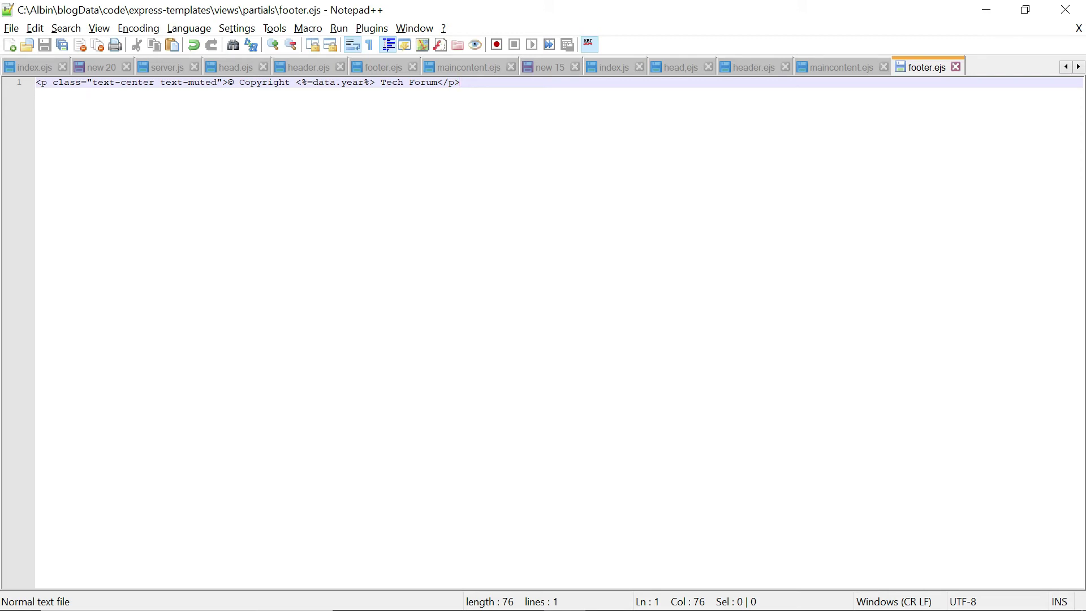
# Step: Open views/pages/index.js in Notepad++ from File Explorer
pyautogui.hotkey('alt', 'Tab')
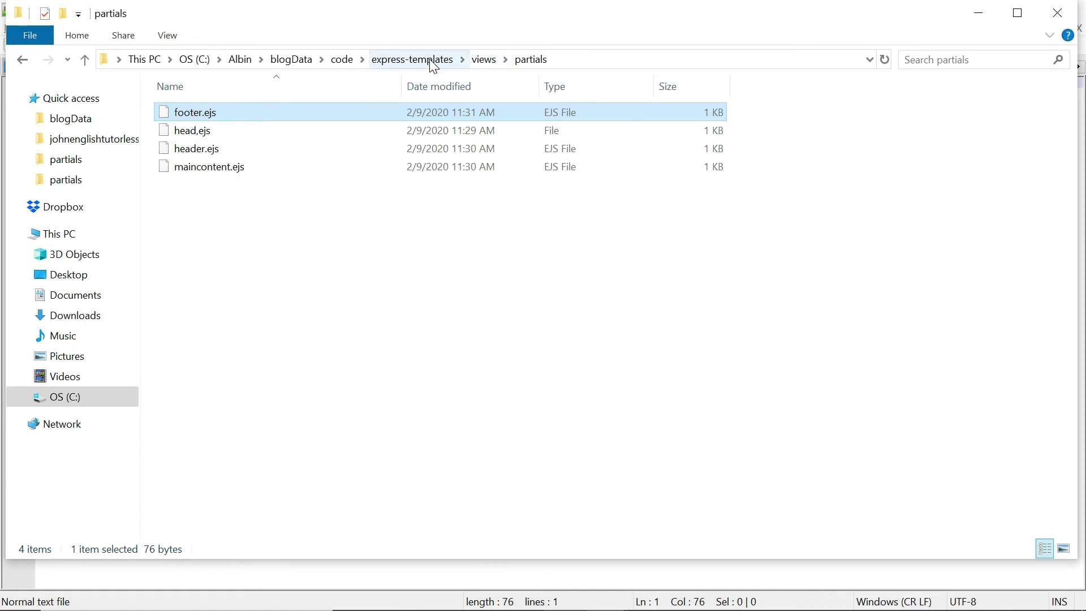
pyautogui.click(412, 59)
pyautogui.click(186, 130)
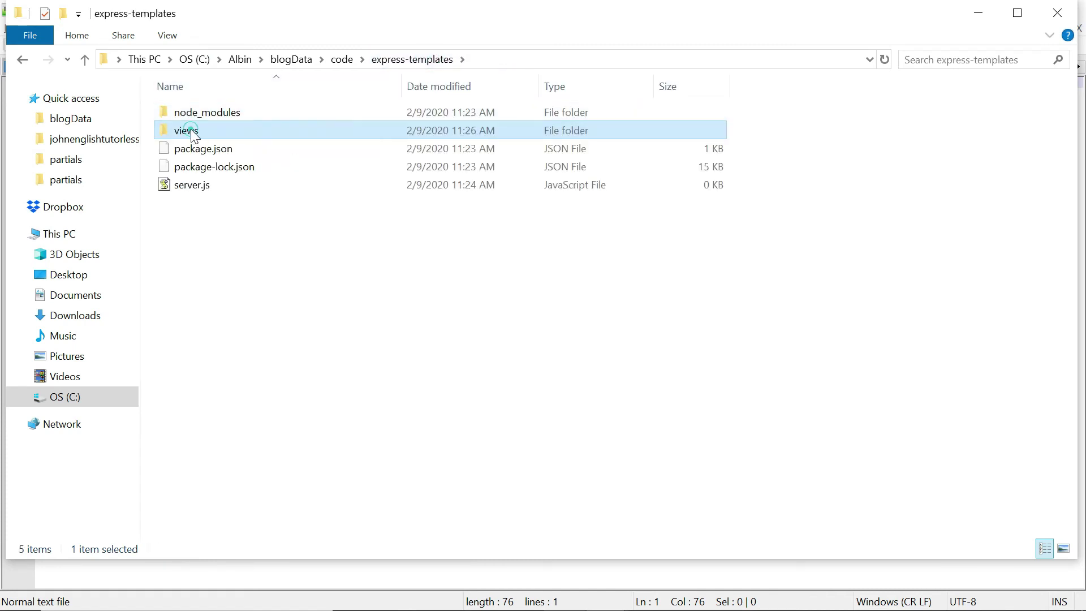
pyautogui.doubleClick(199, 131)
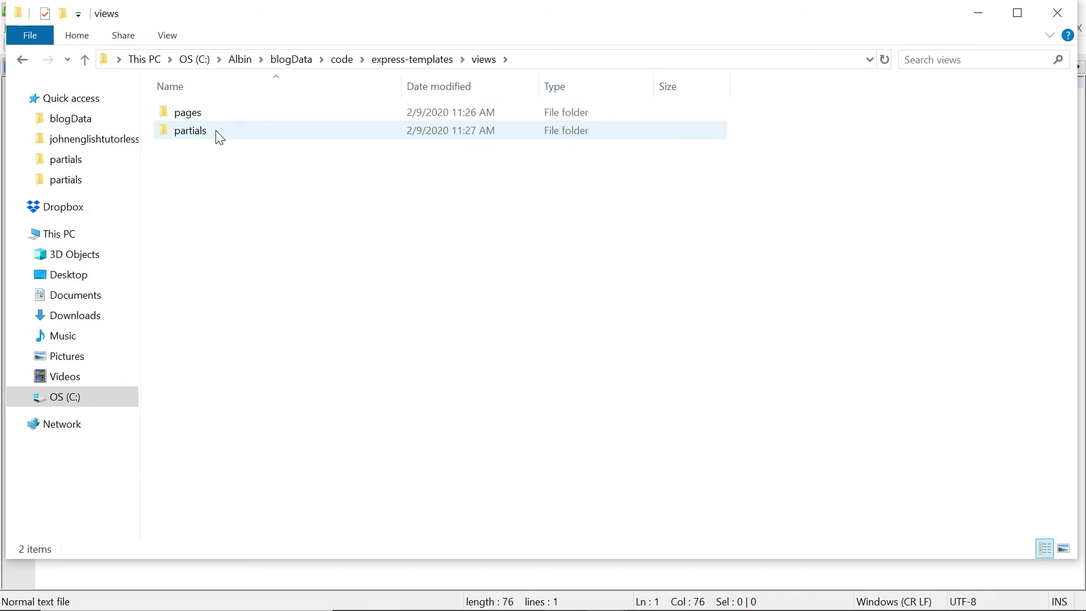
pyautogui.click(197, 113)
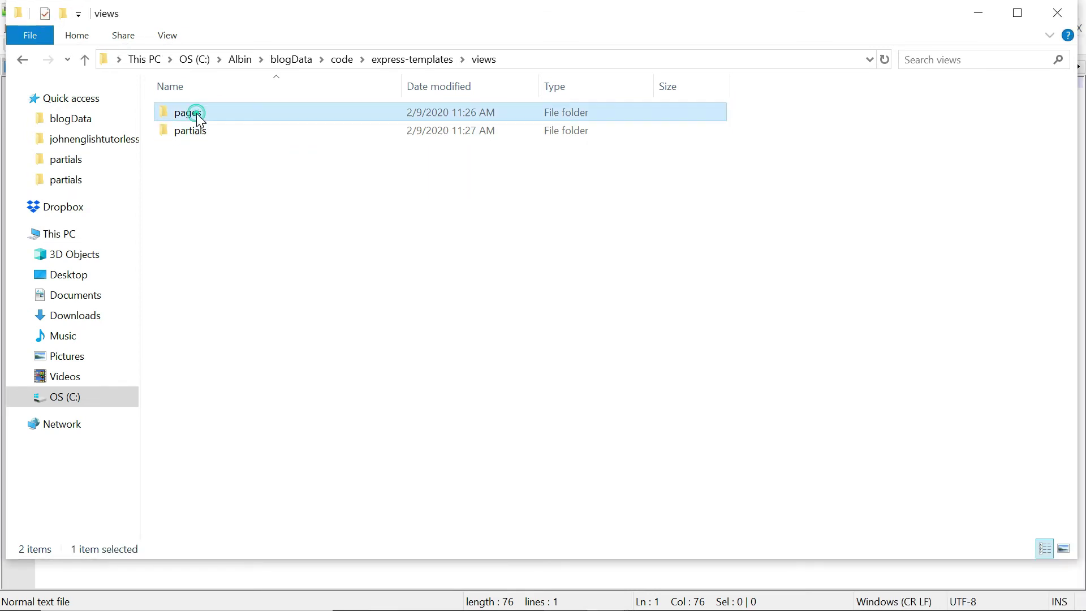
pyautogui.doubleClick(196, 113)
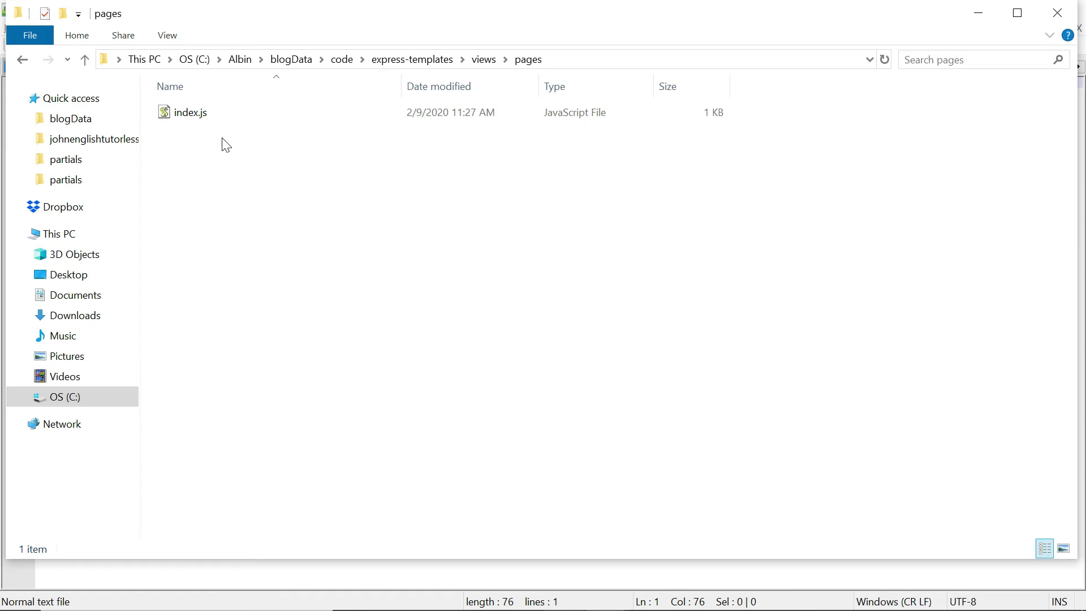
pyautogui.rightClick(195, 114)
pyautogui.click(259, 170)
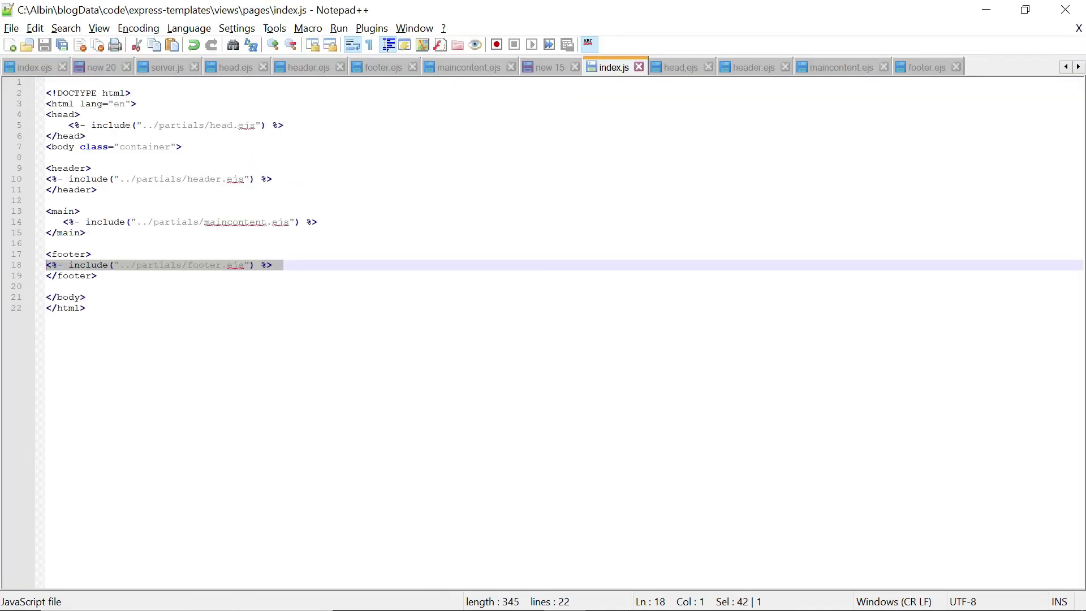
# Step: Go back to the views/partials folder in File Explorer
pyautogui.hotkey('alt', 'Tab')
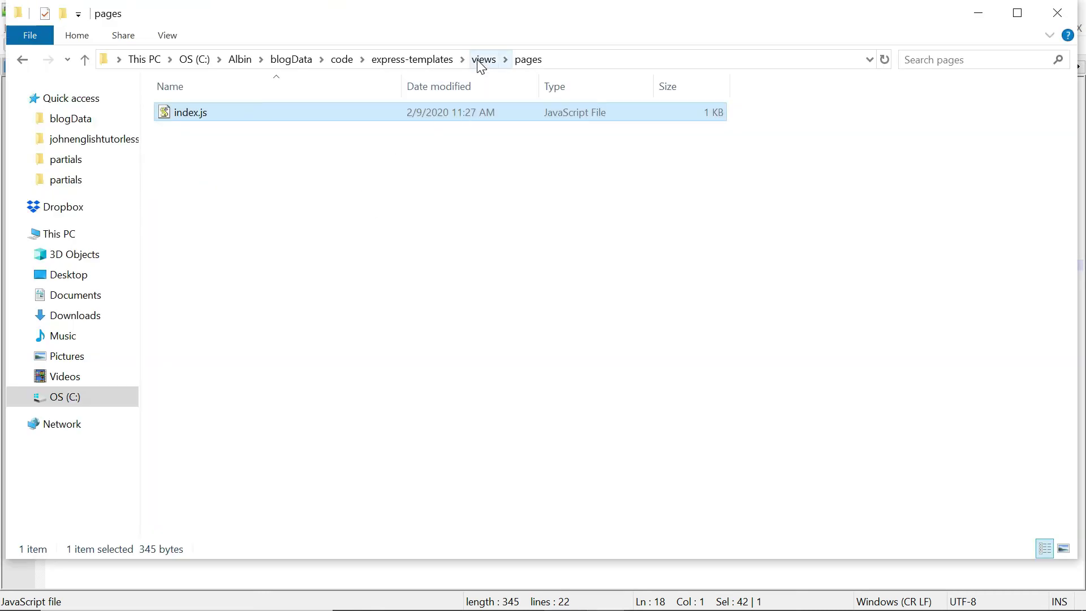
pyautogui.click(482, 59)
pyautogui.doubleClick(191, 130)
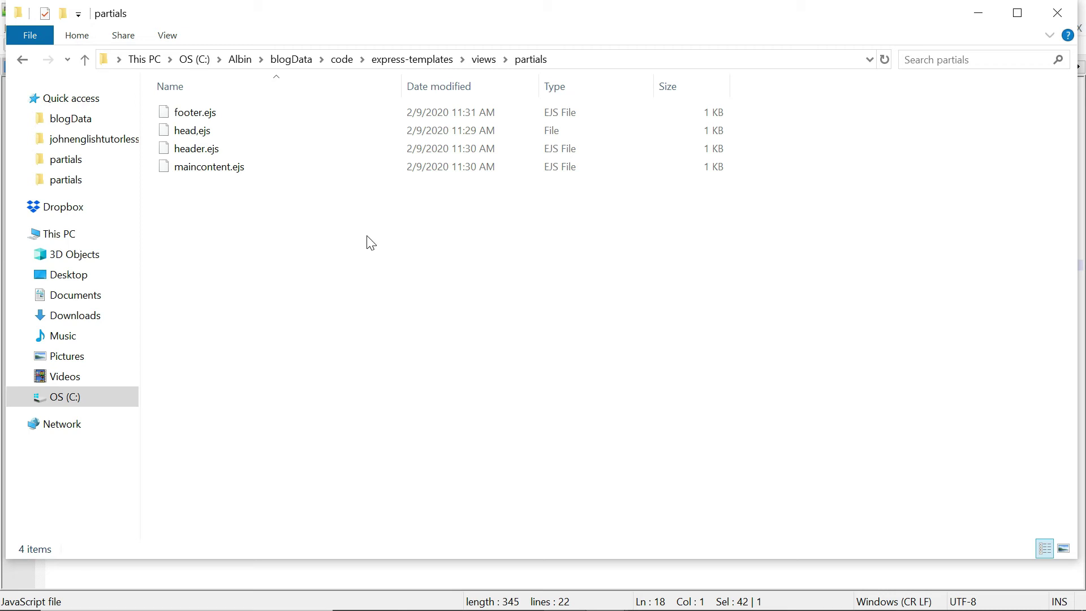
# Step: Open the empty server.js in Notepad++ and select the server code through line 109 in new 15
pyautogui.hotkey('alt', 'Tab')
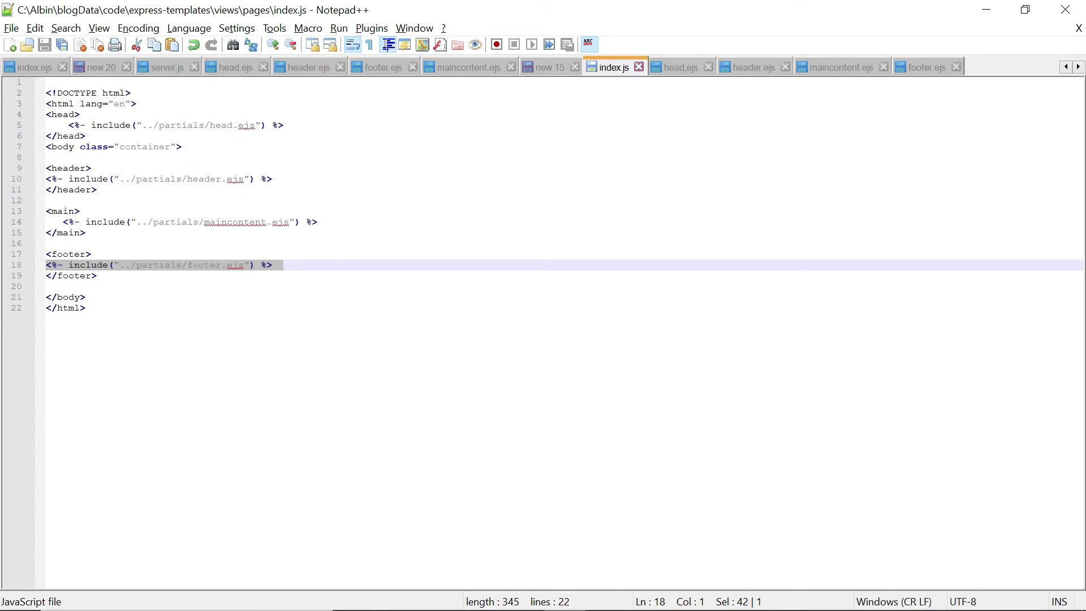
pyautogui.click(606, 594)
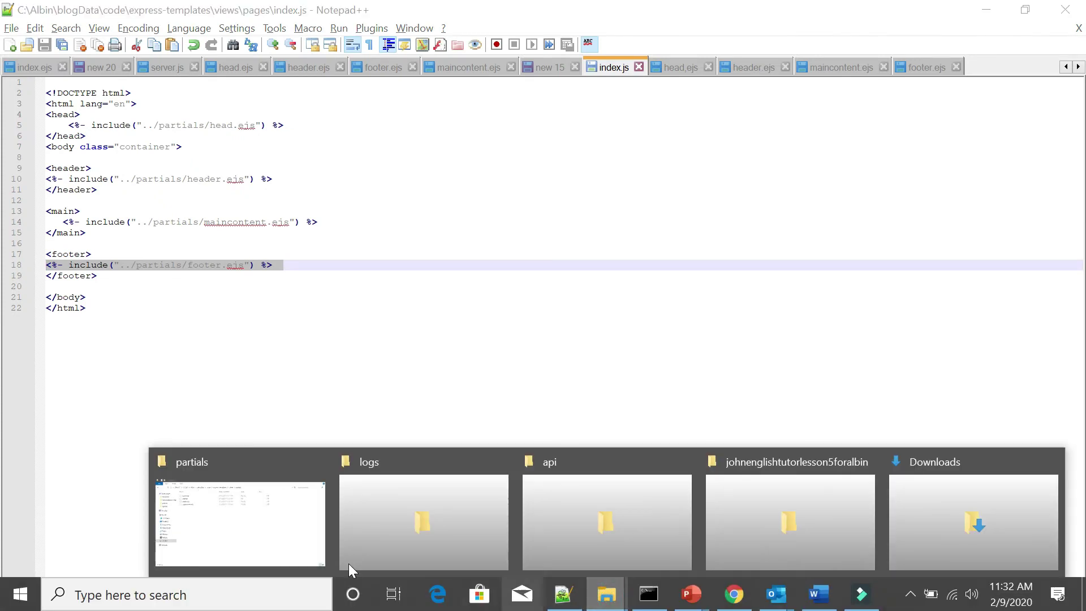
pyautogui.click(239, 521)
pyautogui.click(413, 60)
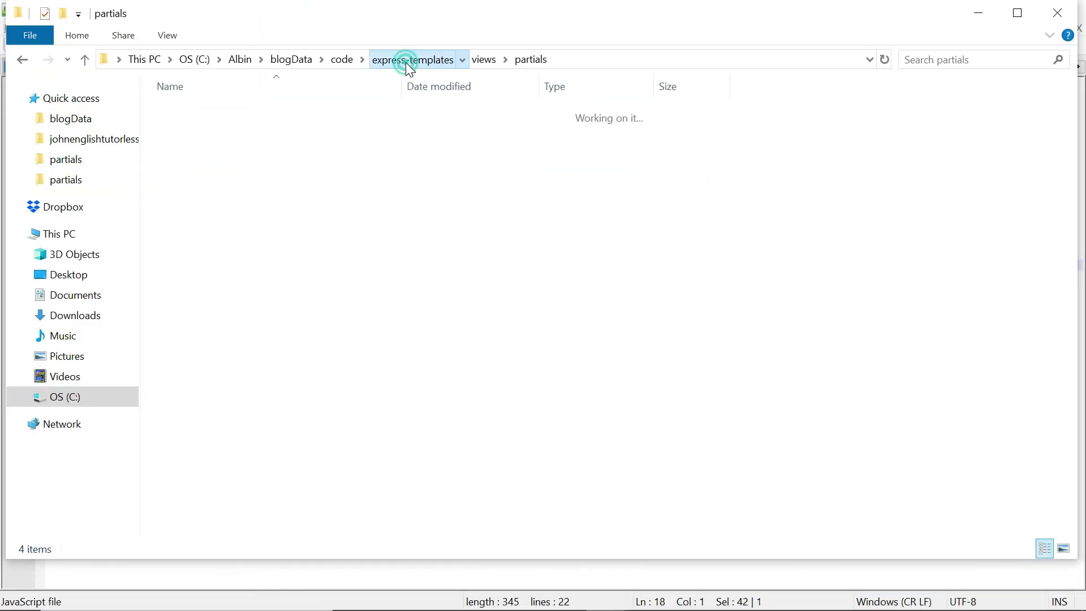
pyautogui.rightClick(202, 186)
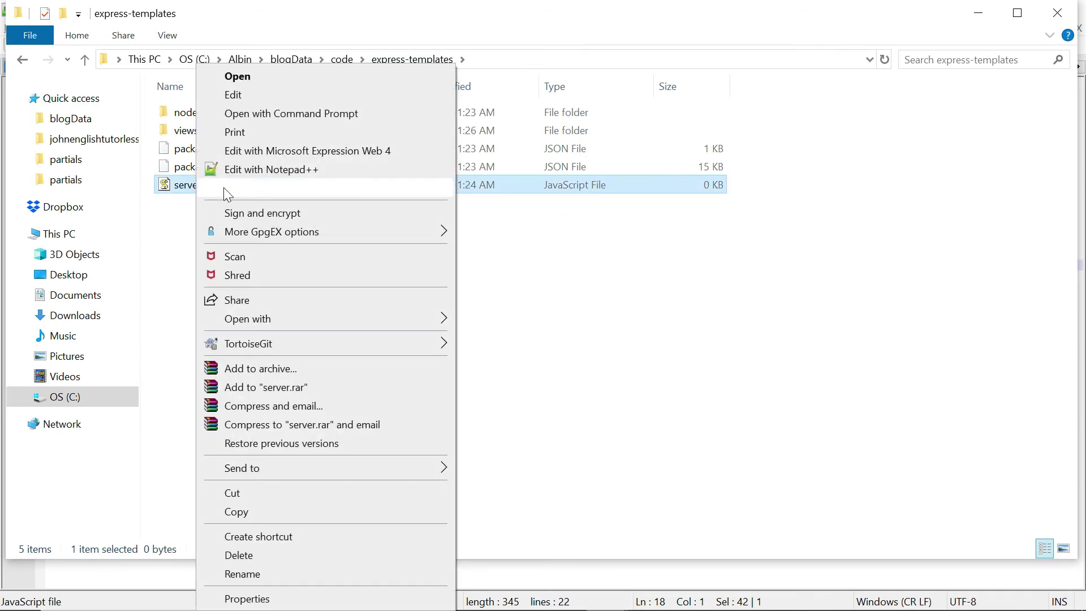
pyautogui.click(270, 169)
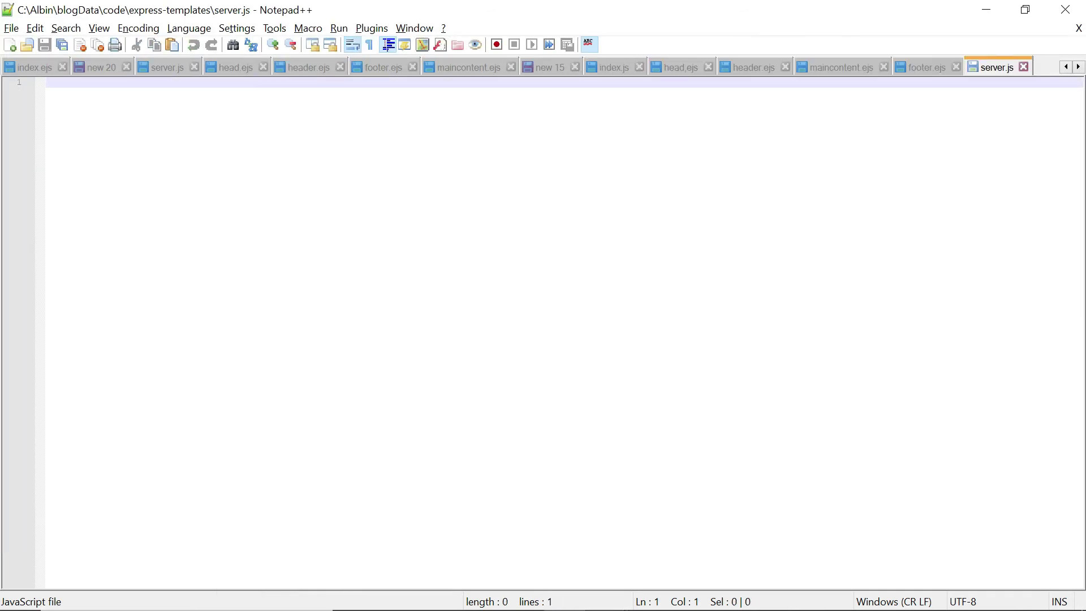
pyautogui.click(548, 67)
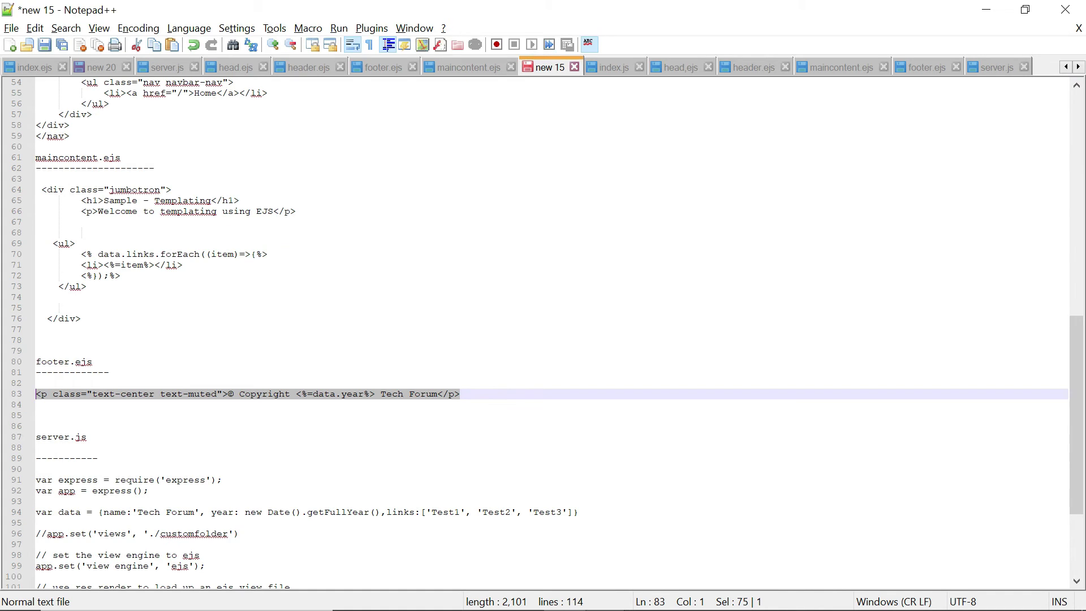
pyautogui.moveTo(36, 480); pyautogui.dragTo(210, 524)
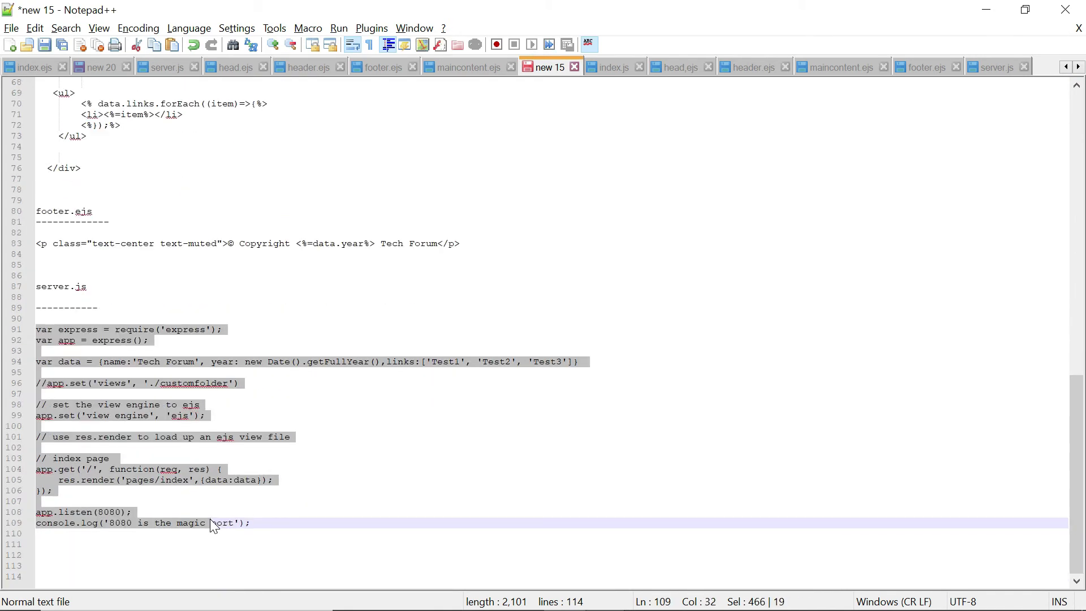
pyautogui.moveTo(250, 523); pyautogui.dragTo(15, 330)
pyautogui.hotkey('ctrl', 'c')
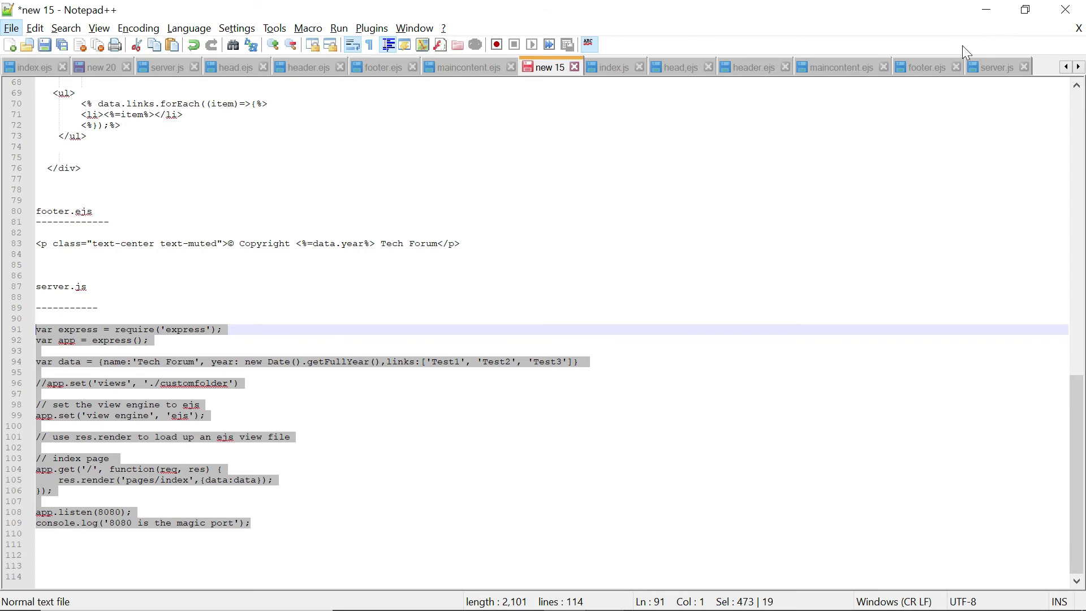
# Step: Paste the copied Express server code into server.js and save it
pyautogui.click(997, 73)
pyautogui.hotkey('ctrl', 'v')
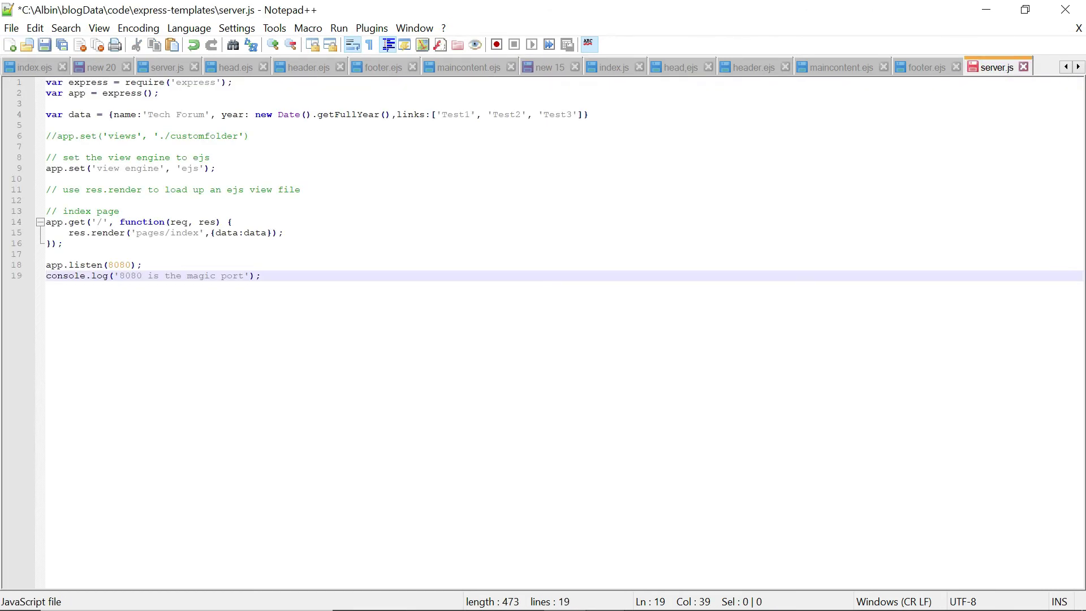
pyautogui.hotkey('ctrl', 's')
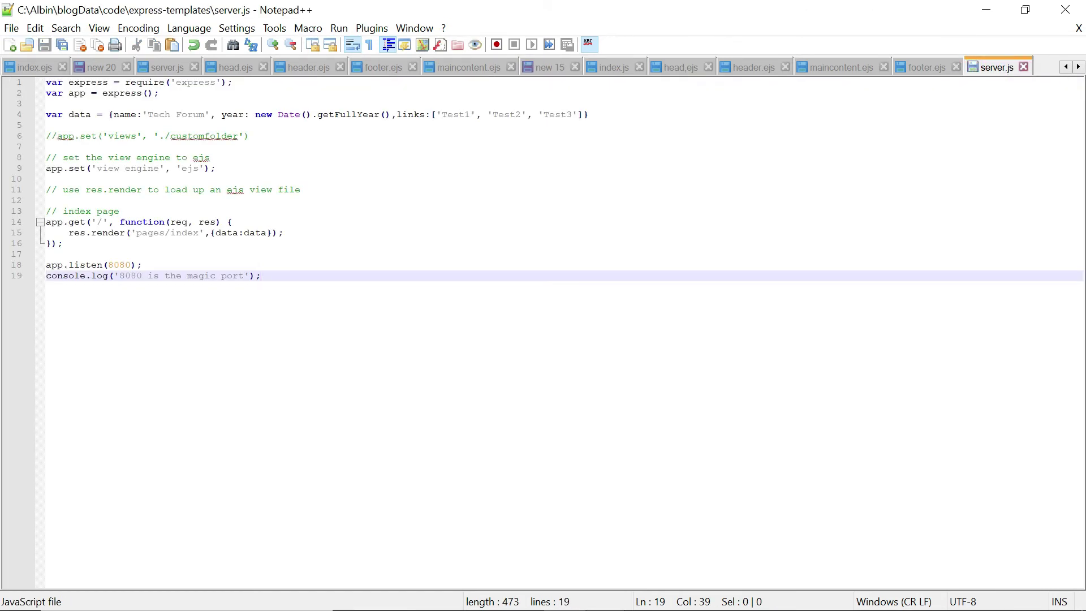
# Step: Highlight the setup lines, app creation, links data and commented views-folder setting to explain them
pyautogui.moveTo(162, 94); pyautogui.dragTo(46, 82)
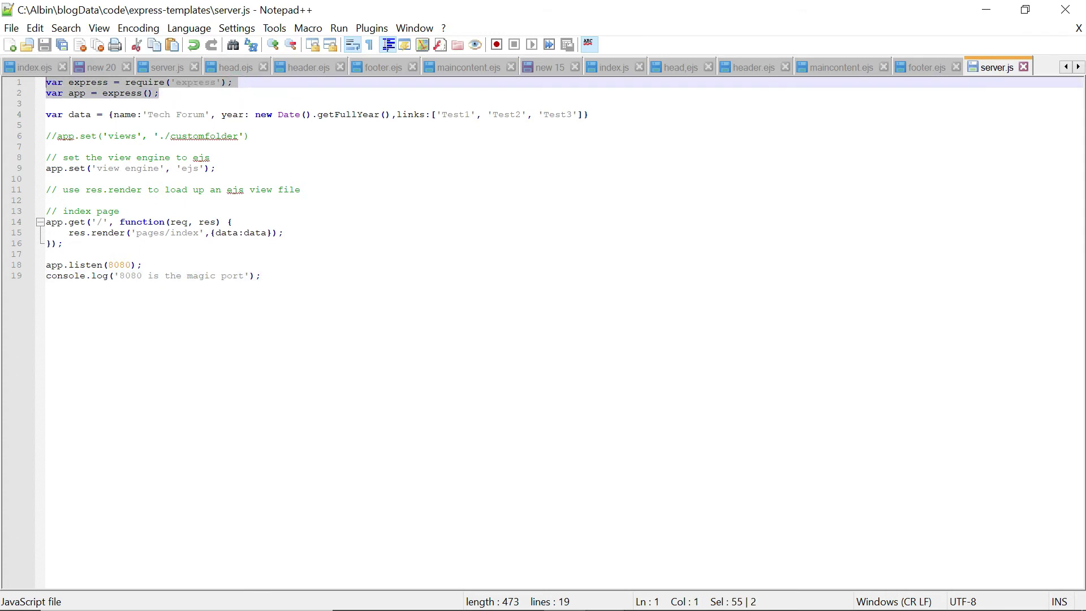
pyautogui.click(166, 93)
pyautogui.moveTo(161, 94); pyautogui.dragTo(47, 94)
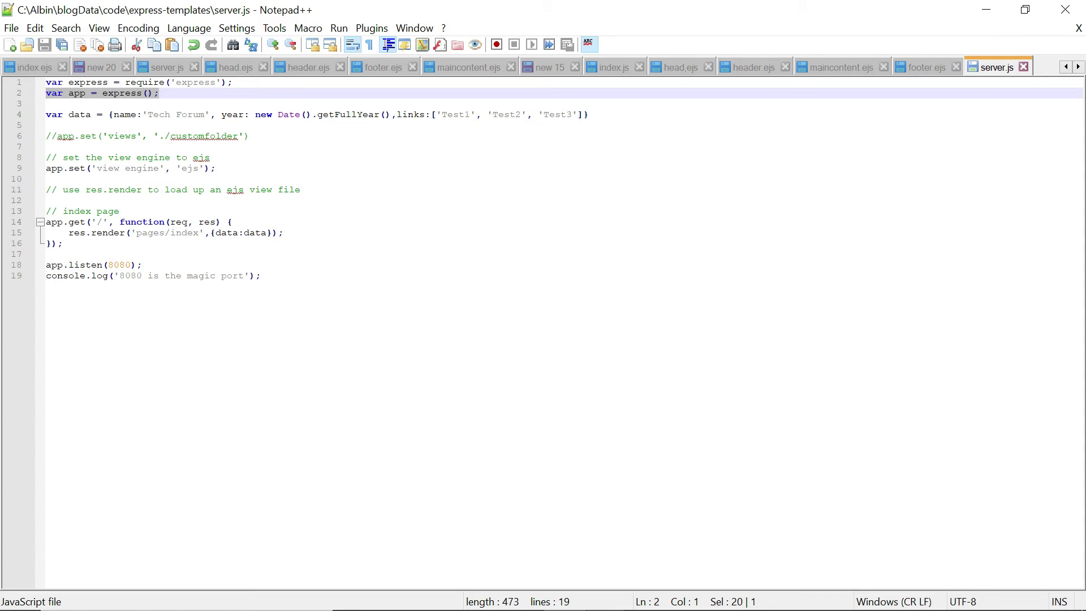
pyautogui.doubleClick(409, 114)
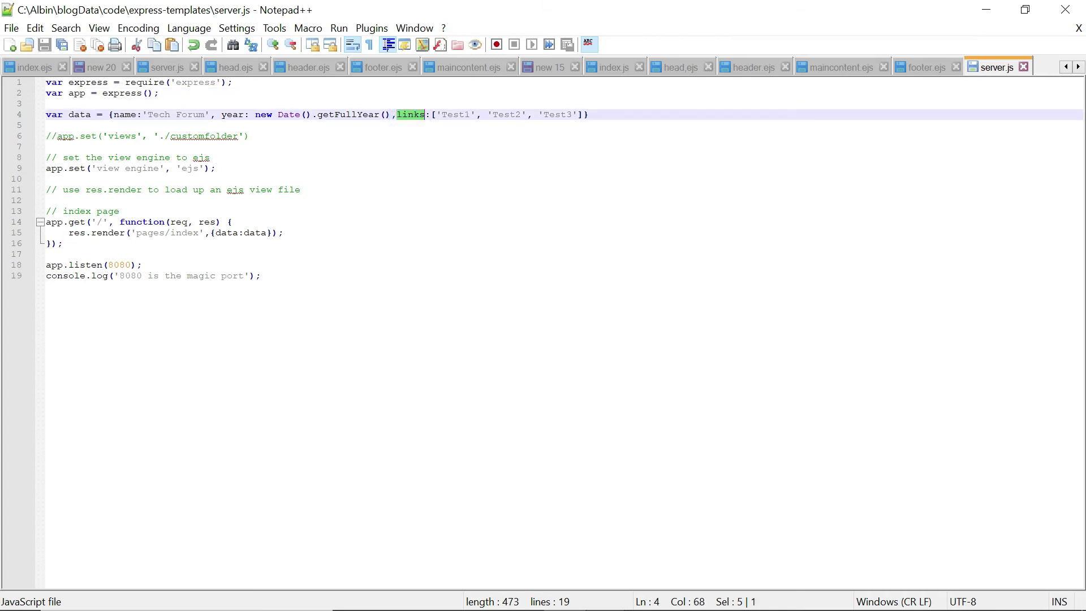
pyautogui.moveTo(249, 136); pyautogui.dragTo(25, 144)
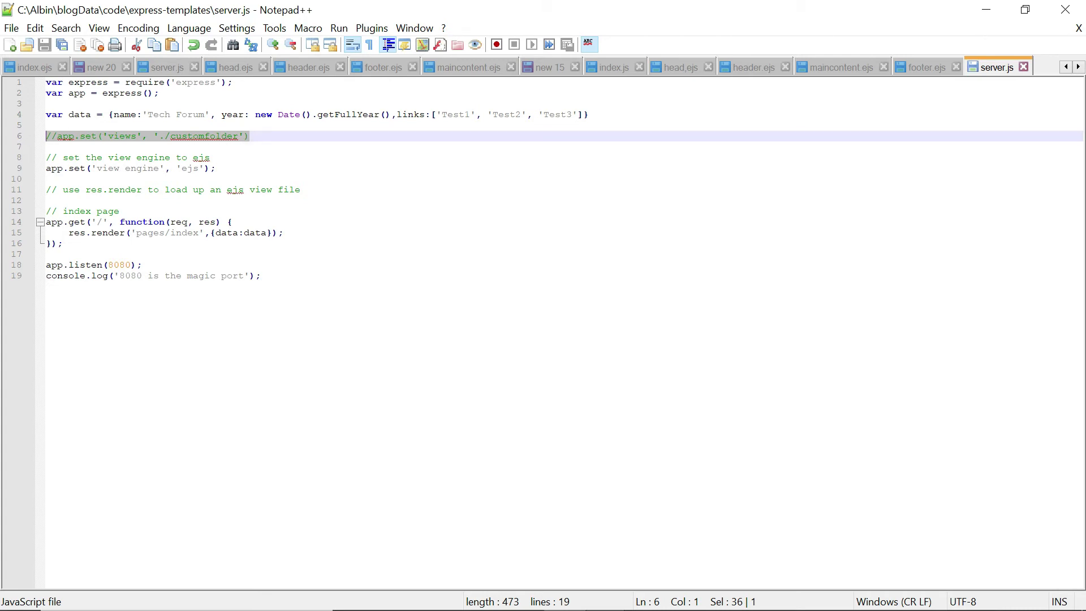
pyautogui.click(251, 135)
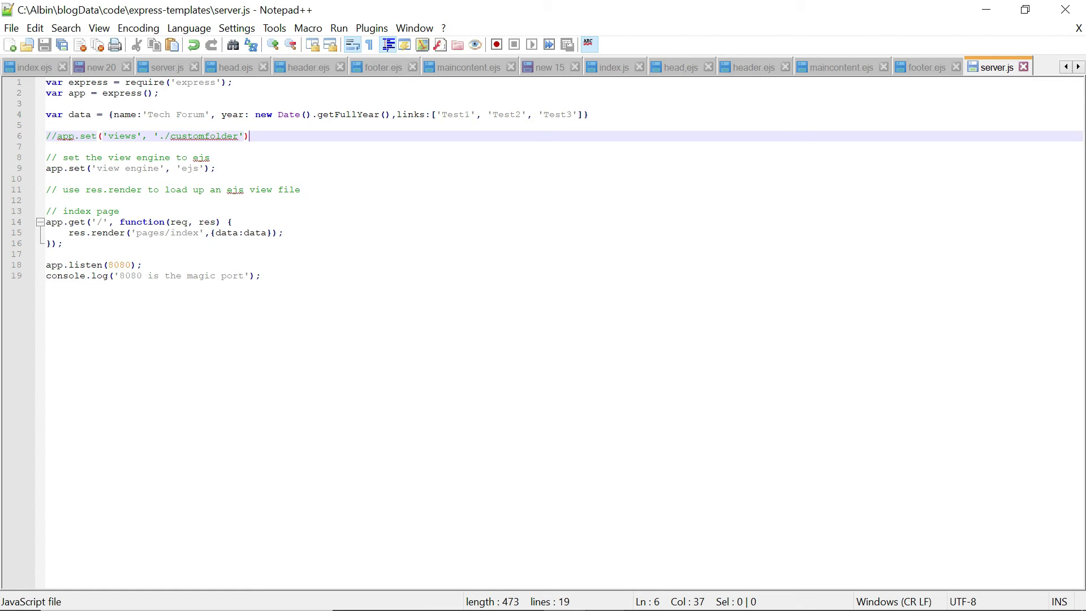
# Step: Explain the view engine line, res.render('pages/index', {data:data}) and app.listen(8080) in server.js
pyautogui.moveTo(216, 168); pyautogui.dragTo(53, 169)
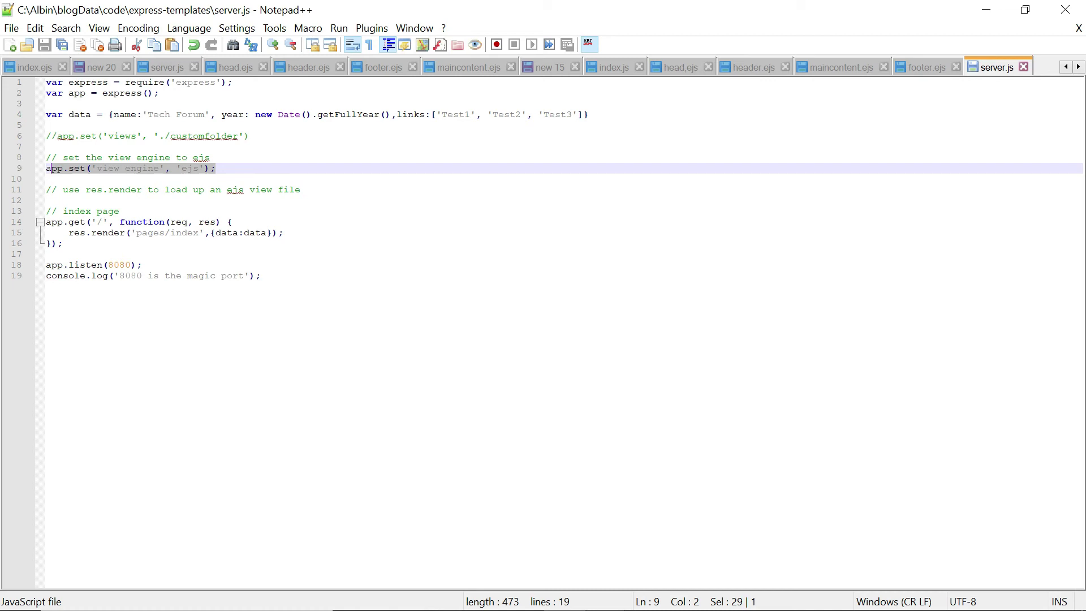
pyautogui.moveTo(69, 233); pyautogui.dragTo(129, 232)
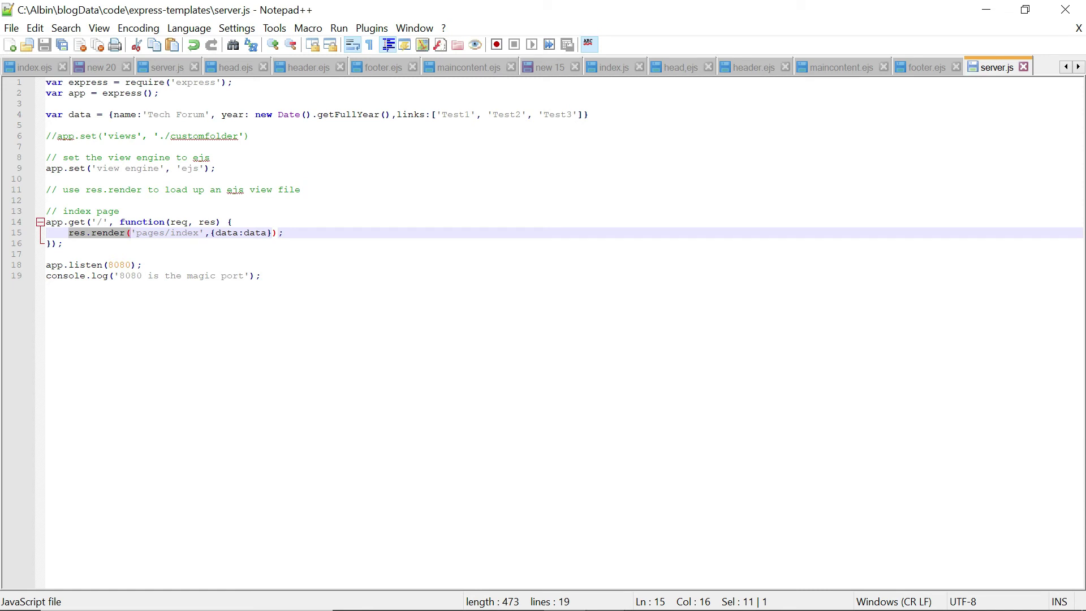
pyautogui.doubleClick(169, 233)
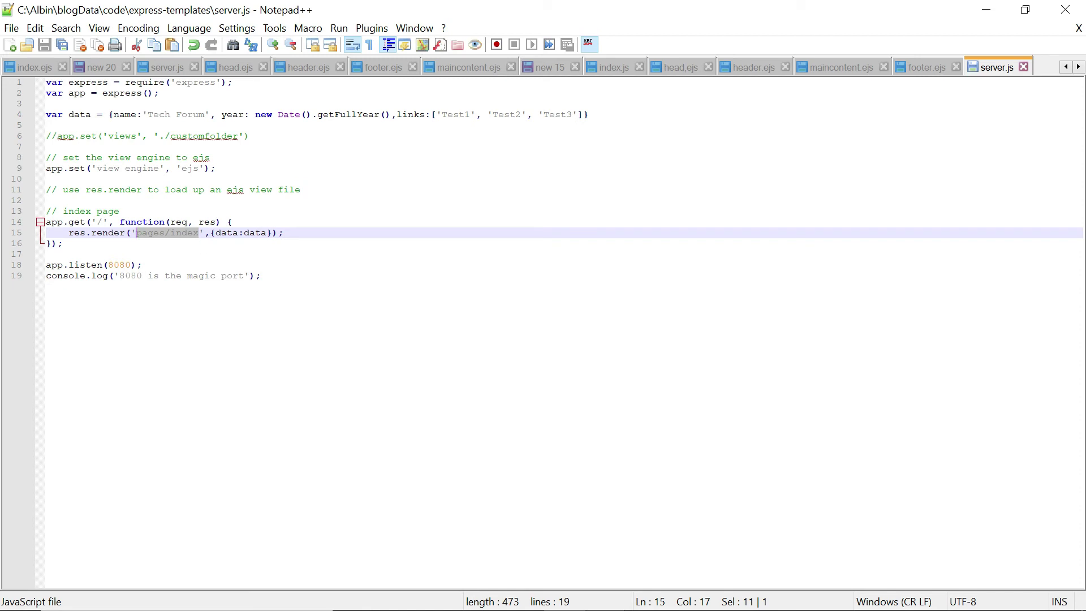
pyautogui.doubleClick(226, 233)
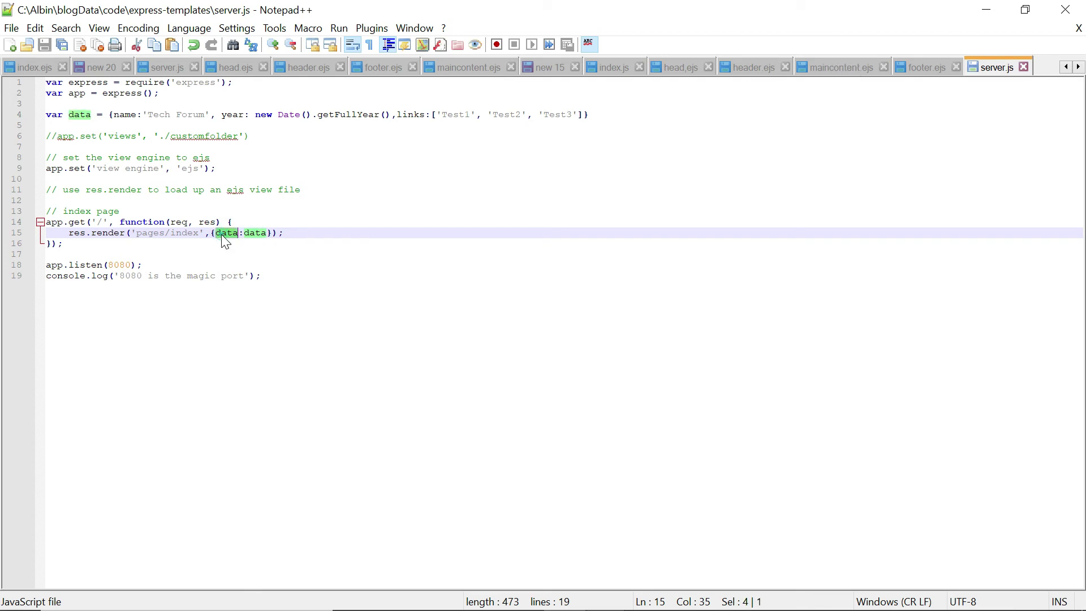
pyautogui.doubleClick(255, 234)
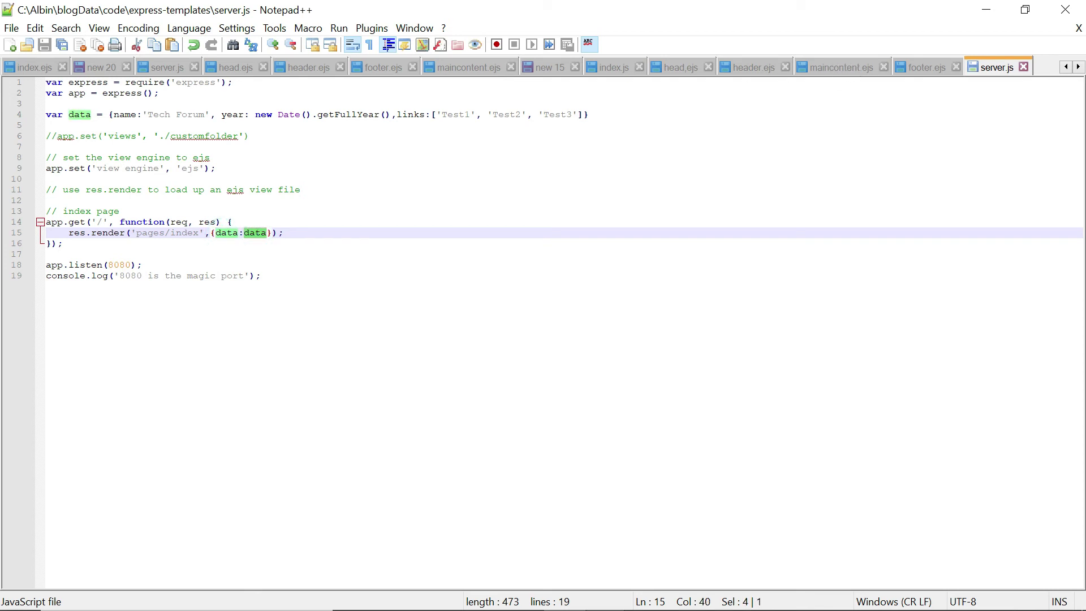
pyautogui.doubleClick(78, 115)
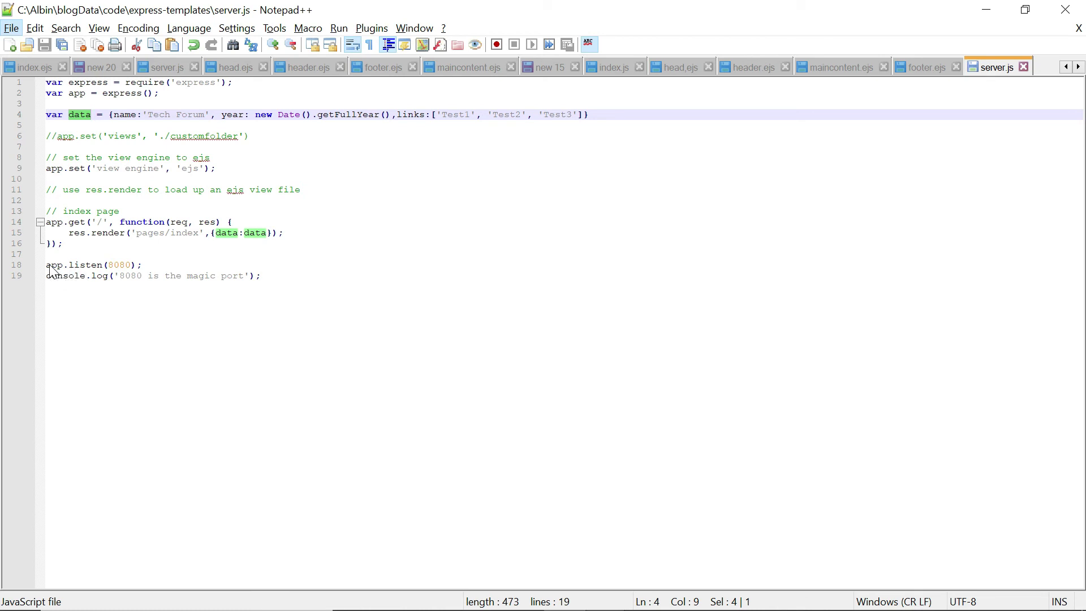
pyautogui.moveTo(46, 266); pyautogui.dragTo(142, 265)
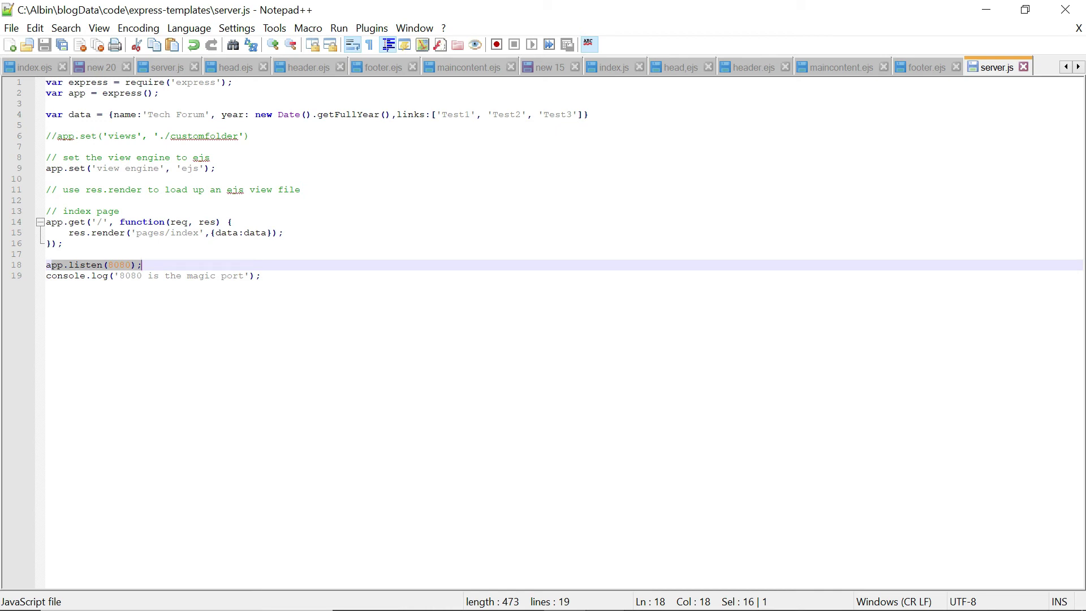
# Step: Run node server.js in Command Prompt
pyautogui.hotkey('alt', 'Tab')
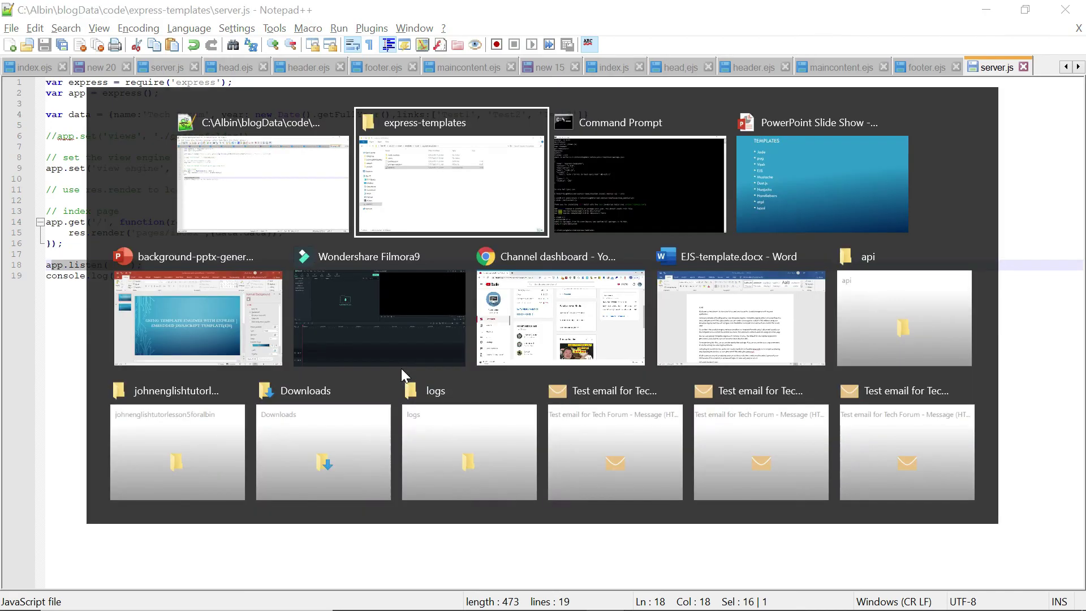
pyautogui.press('Tab')
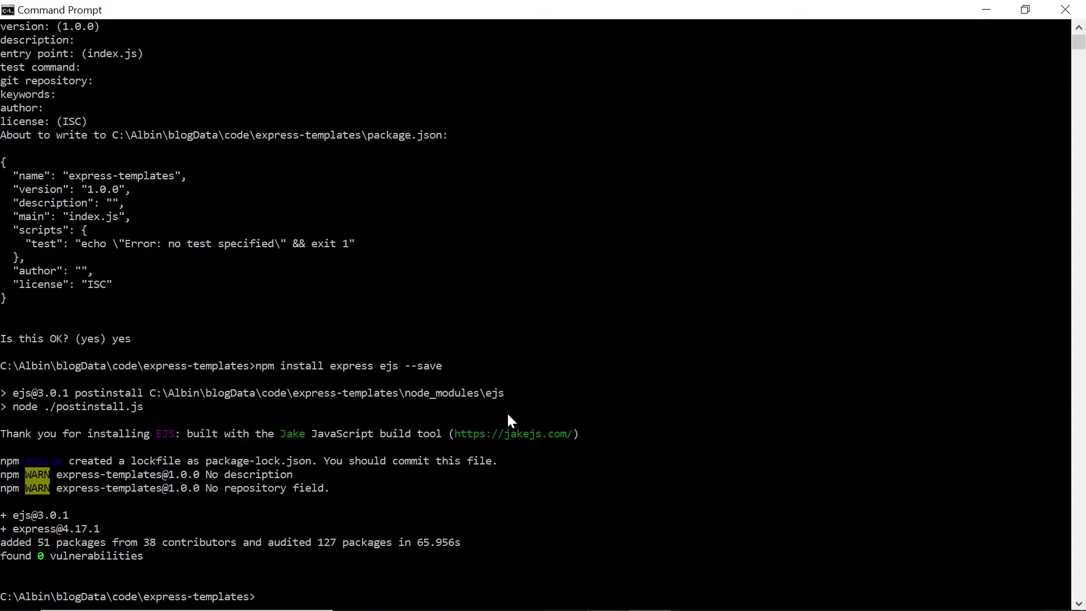
pyautogui.write('node')
pyautogui.write(' serve')
pyautogui.write('r.js')
pyautogui.press('Return')
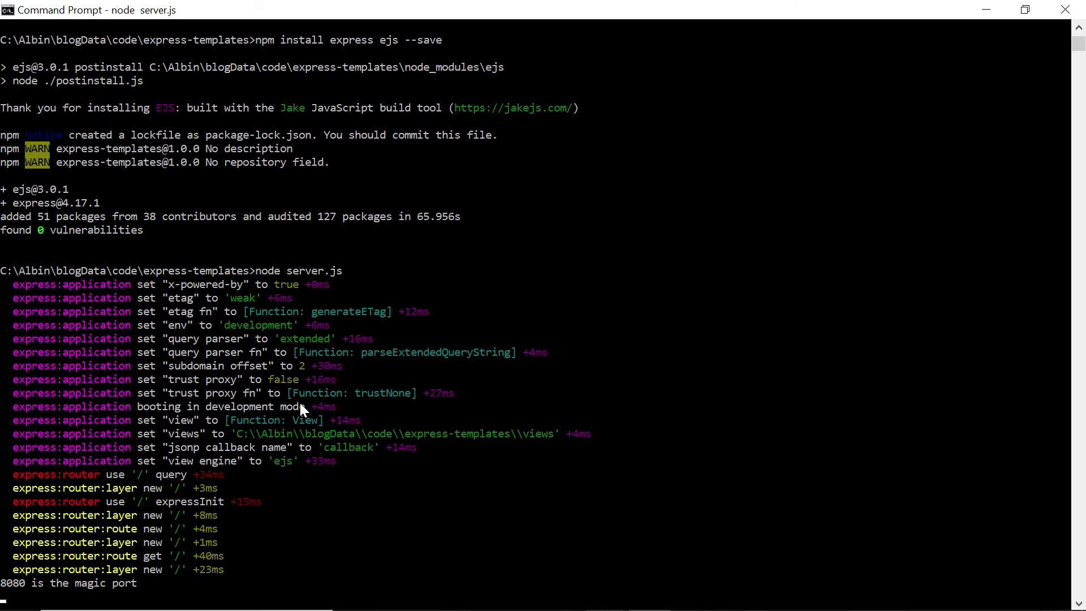
# Step: Load localhost:8080 in Chrome, which fails to find pages/index
pyautogui.hotkey('alt', 'Tab')
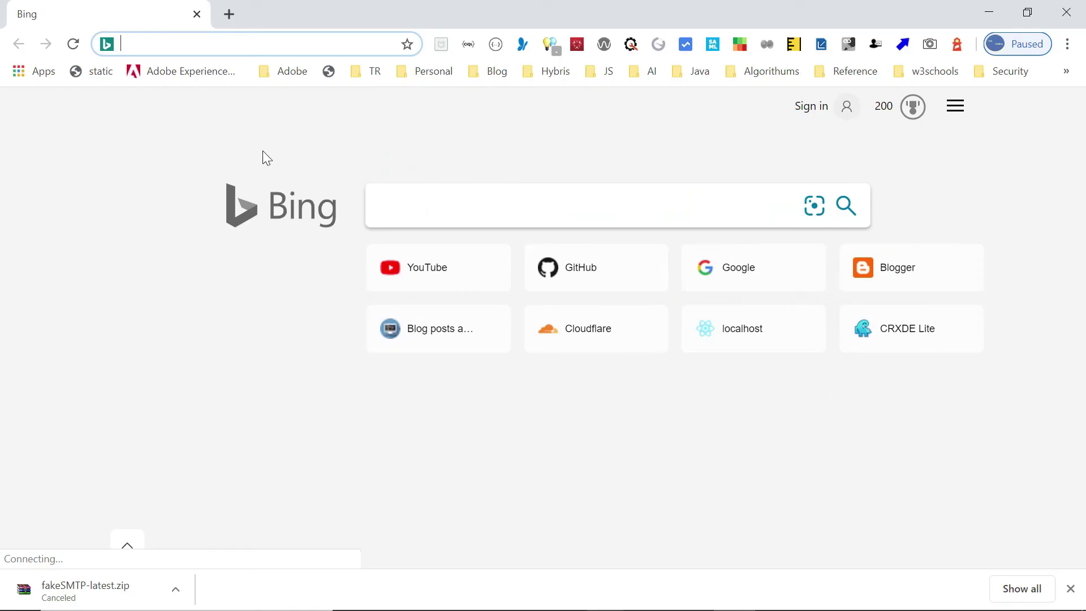
pyautogui.write('loc')
pyautogui.press('Return')
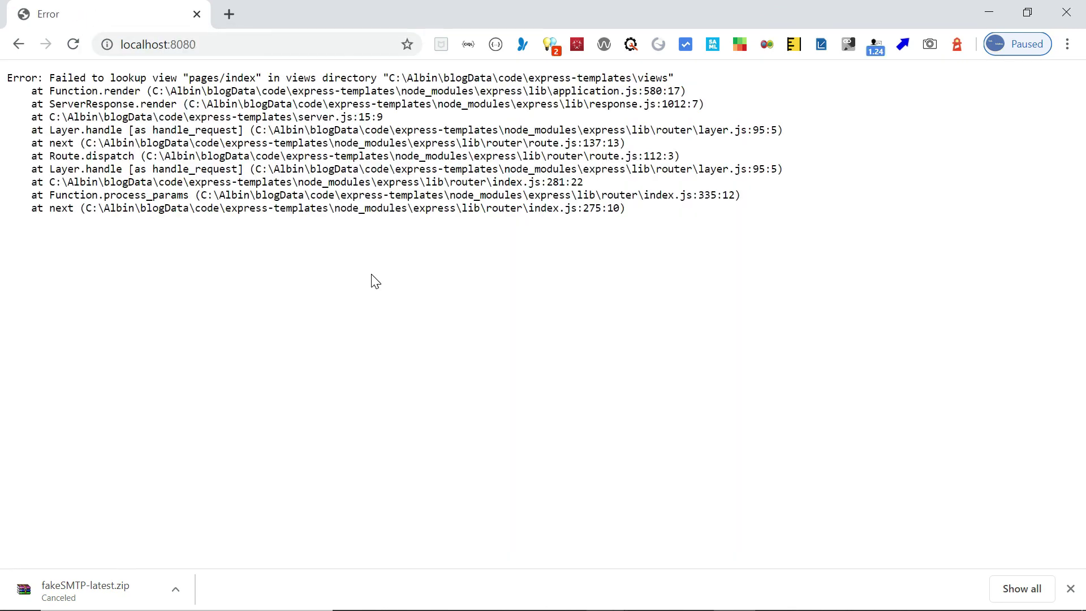
pyautogui.hotkey('alt', 'Tab')
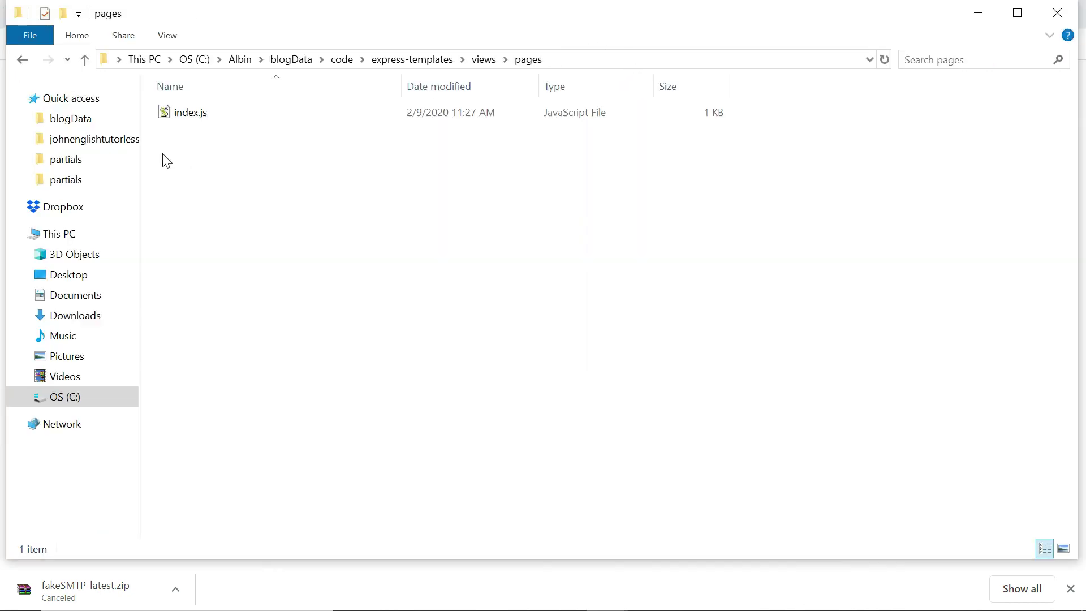
# Step: Rename pages/index.js to index.ejs and confirm the extension change
pyautogui.rightClick(203, 119)
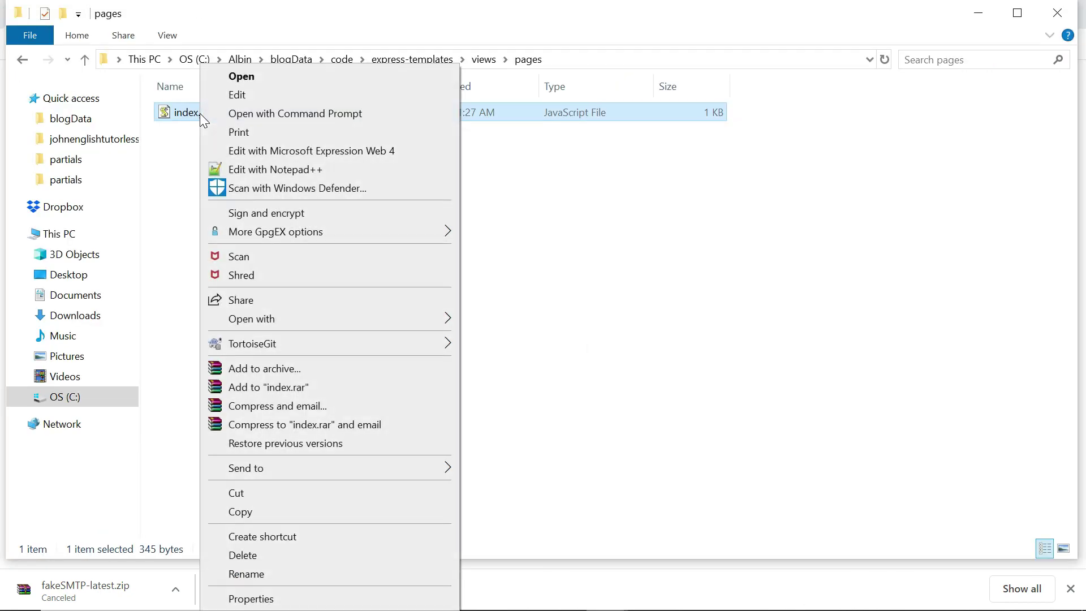
pyautogui.click(260, 574)
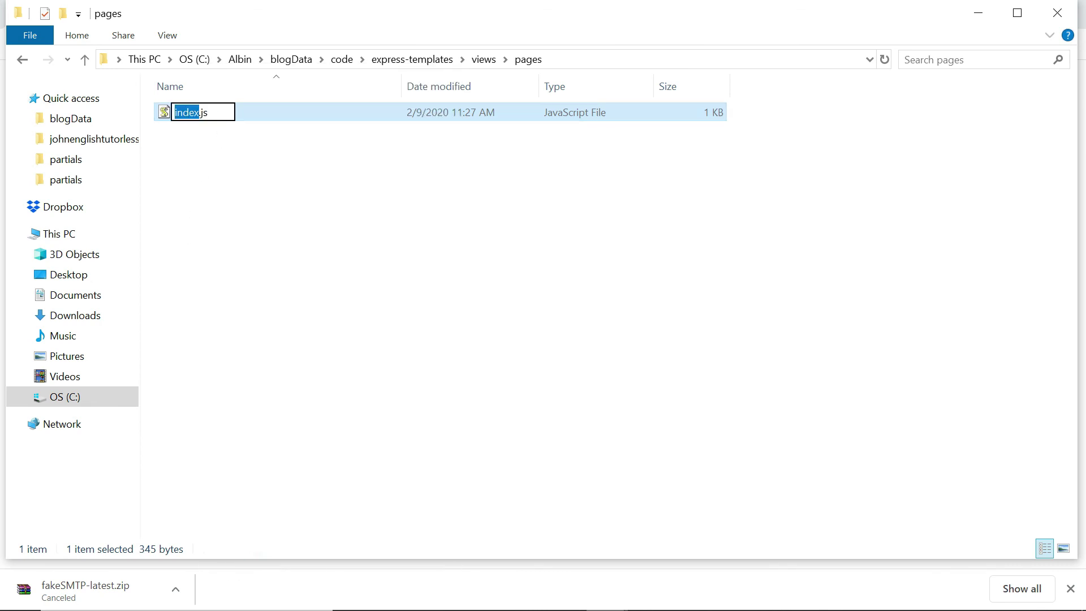
pyautogui.click(208, 112)
pyautogui.press('BackSpace')
pyautogui.press('BackSpace')
pyautogui.write('ejs')
pyautogui.press('Return')
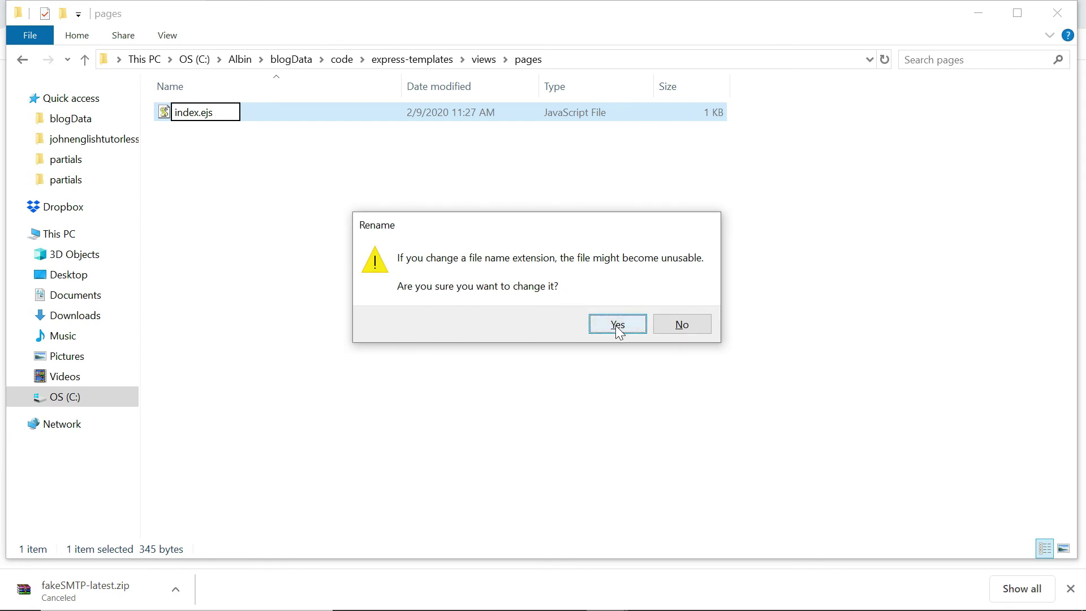
pyautogui.click(617, 324)
# Step: Restart node server.js and reload localhost:8080 in Chrome
pyautogui.hotkey('alt', 'Tab')
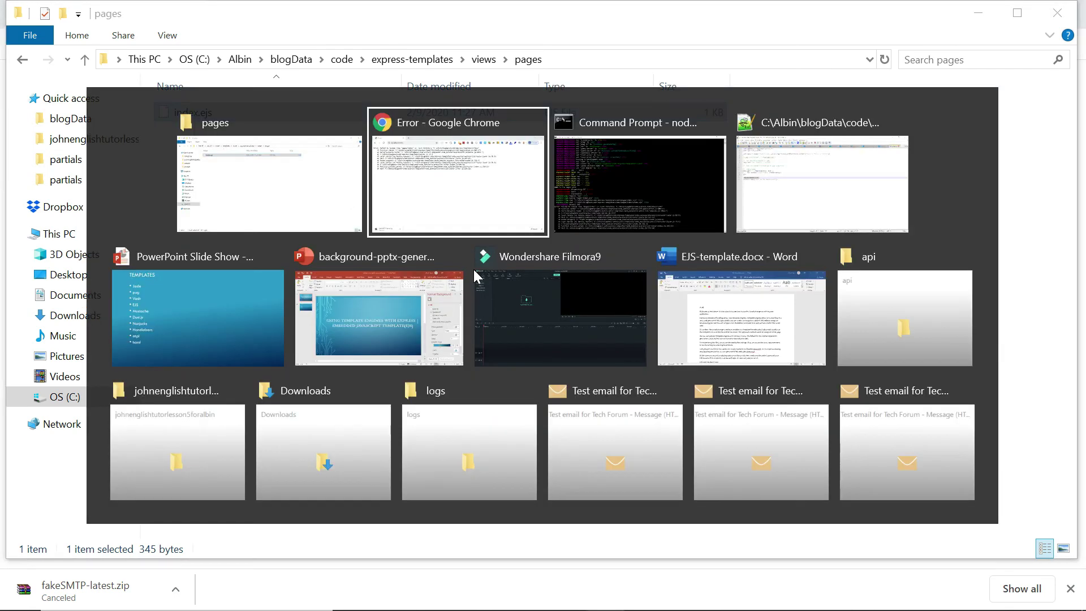
pyautogui.hotkey('ctrl', 'c')
pyautogui.write('node server.js')
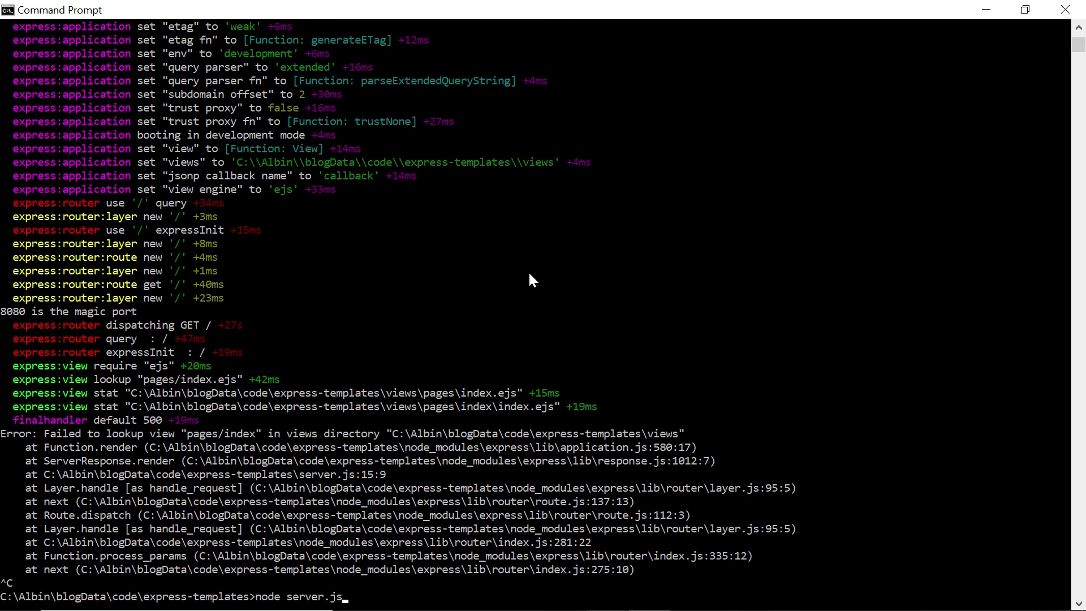
pyautogui.press('Return')
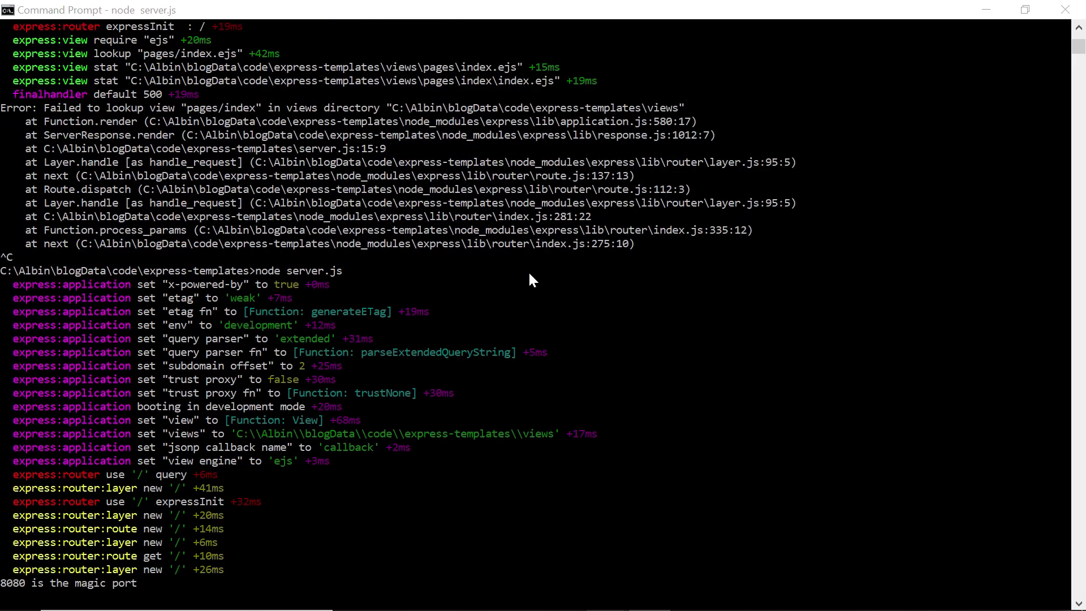
pyautogui.hotkey('alt', 'Tab')
pyautogui.click(75, 44)
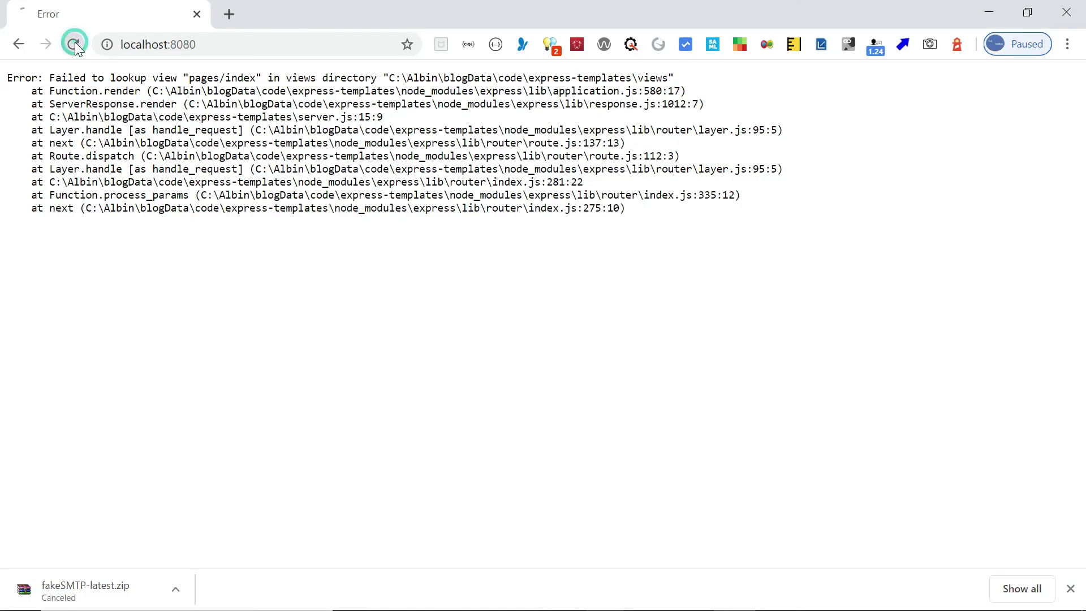
pyautogui.hotkey('alt', 'Tab')
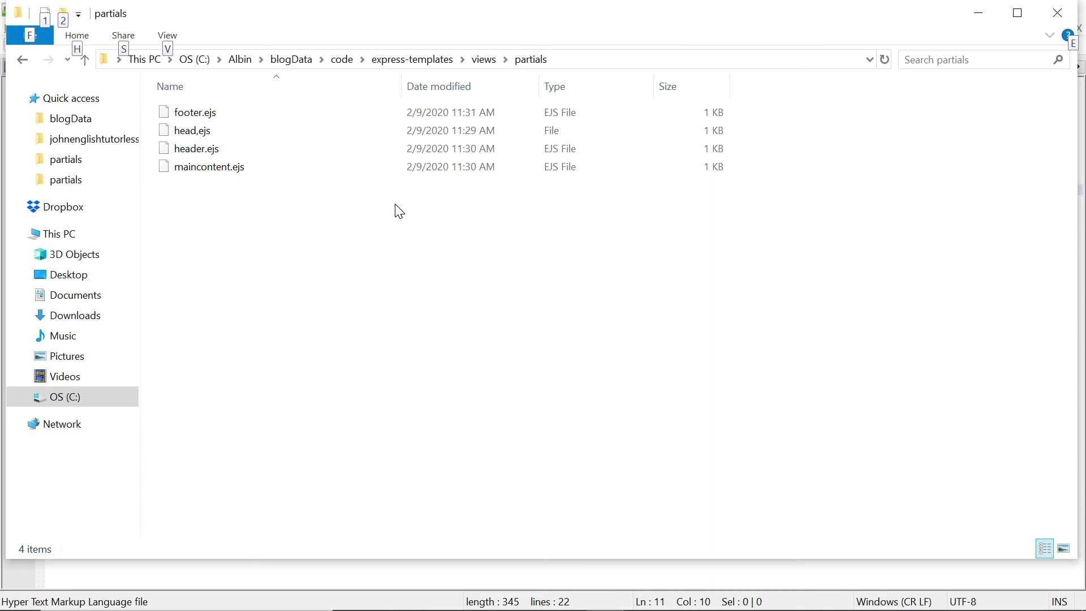
# Step: Rename the head partial to head.ejs in File Explorer
pyautogui.click(201, 135)
pyautogui.rightClick(201, 134)
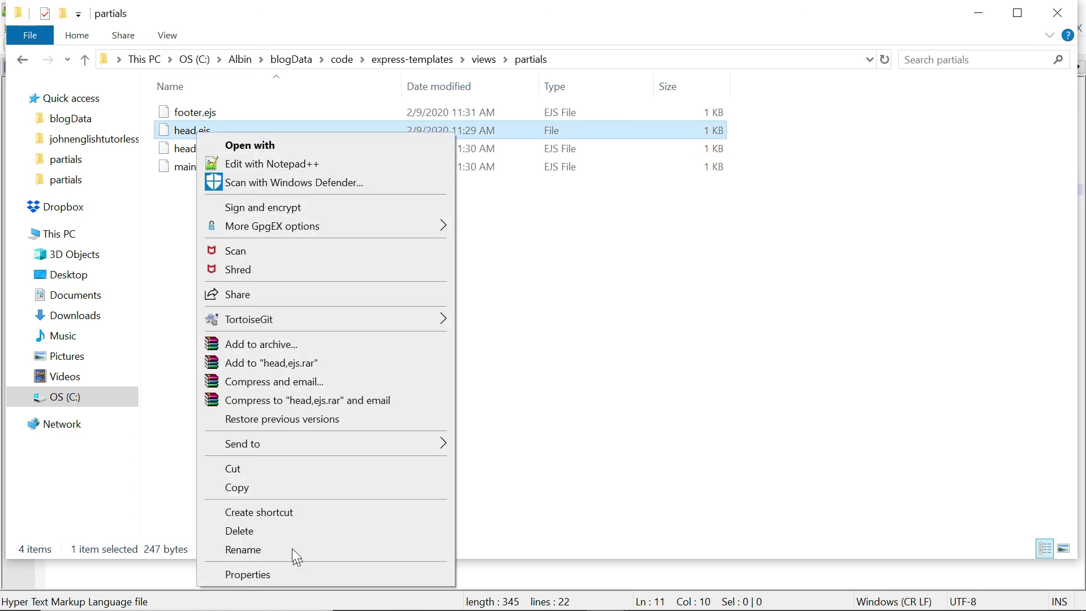
pyautogui.click(246, 550)
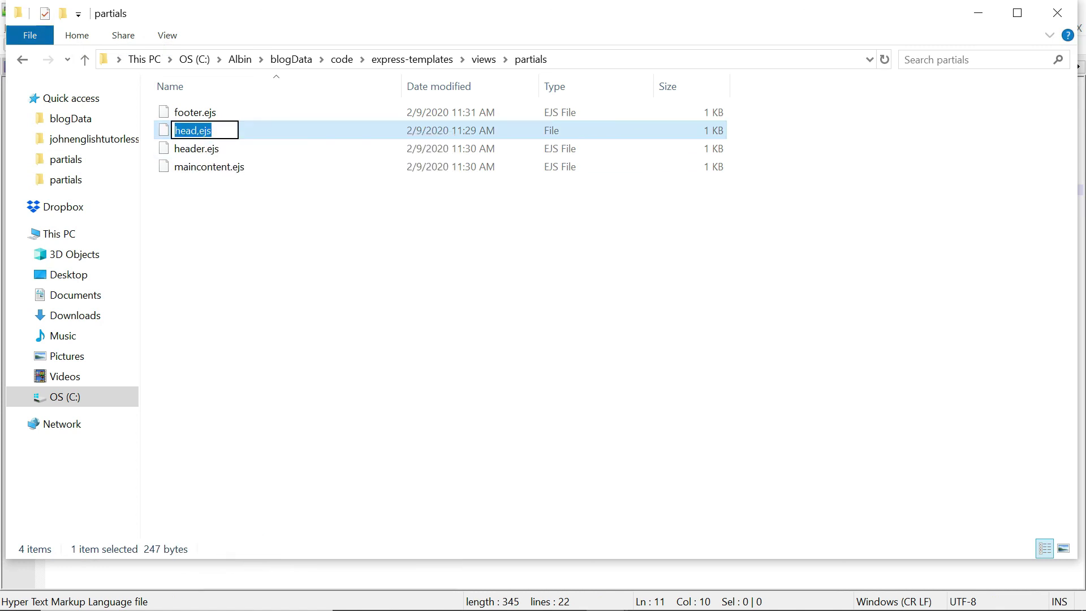
pyautogui.click(204, 131)
pyautogui.click(277, 257)
# Step: Restart node server.js and reload localhost:8080 to show the Tech Forum page
pyautogui.hotkey('alt', 'Tab')
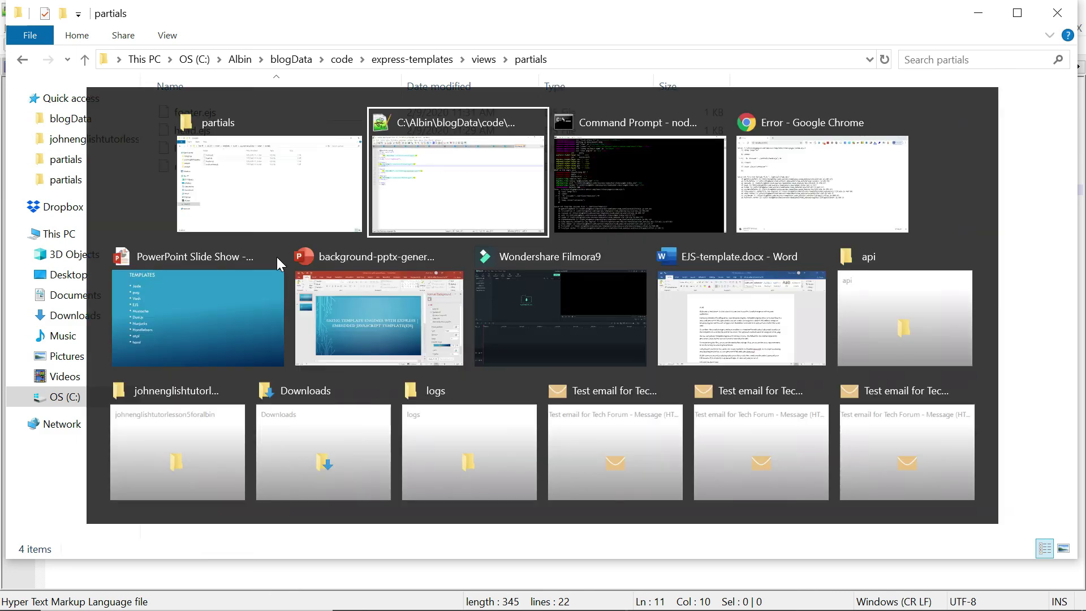
pyautogui.hotkey('ctrl', 'c')
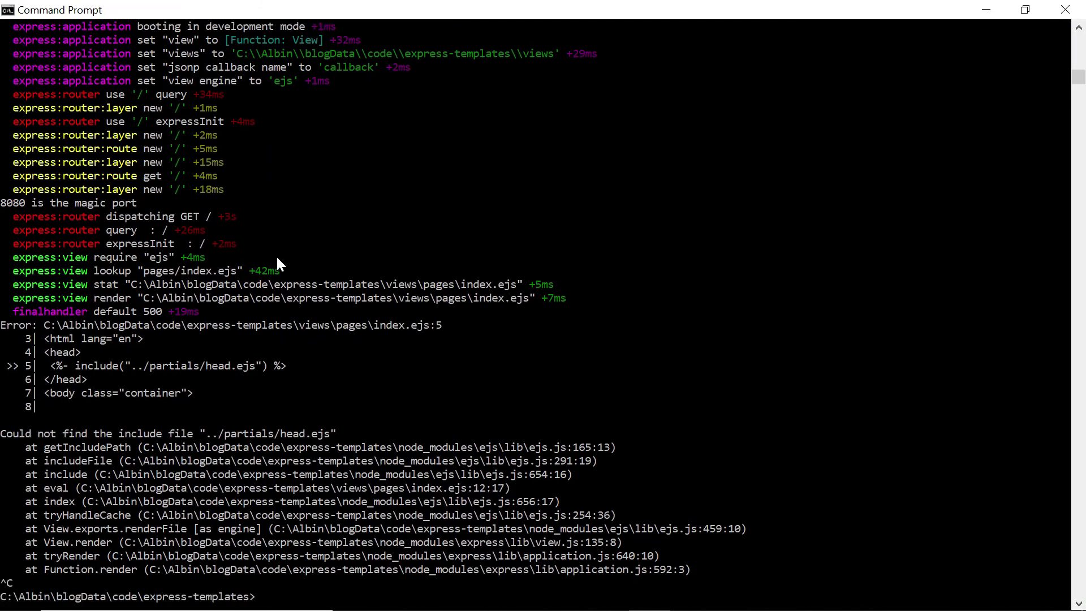
pyautogui.press('Up')
pyautogui.press('Return')
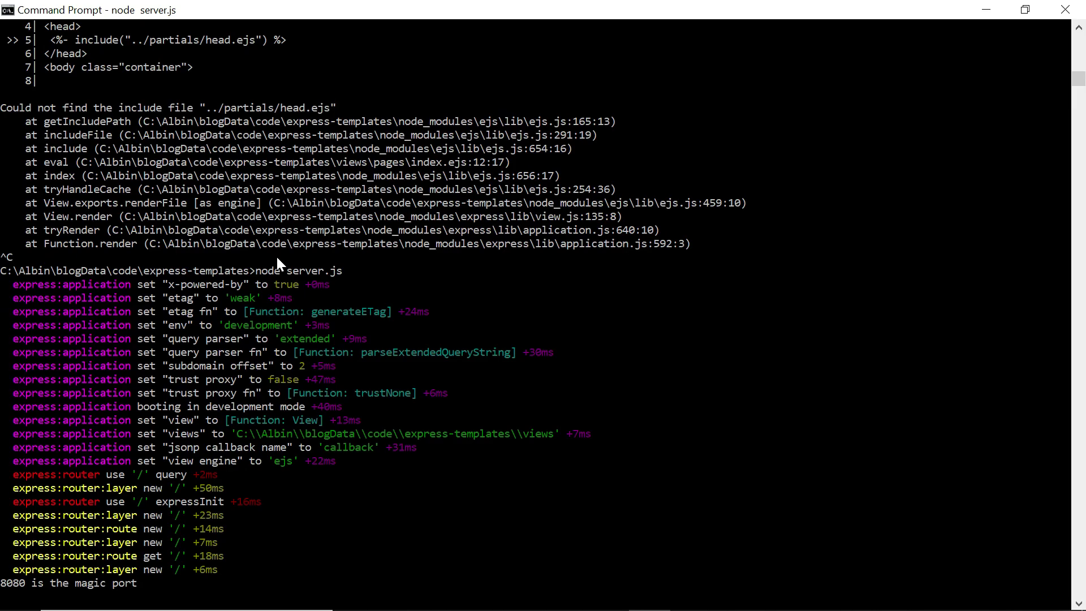
pyautogui.hotkey('alt', 'Tab')
pyautogui.hotkey('alt', 'Tab')
pyautogui.press('Tab')
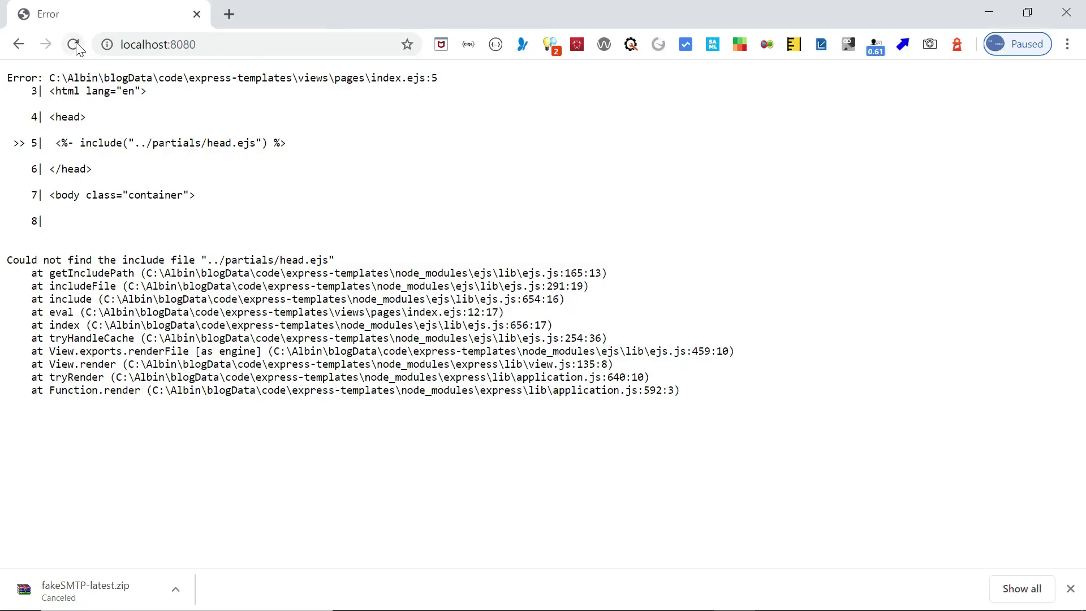
pyautogui.click(74, 44)
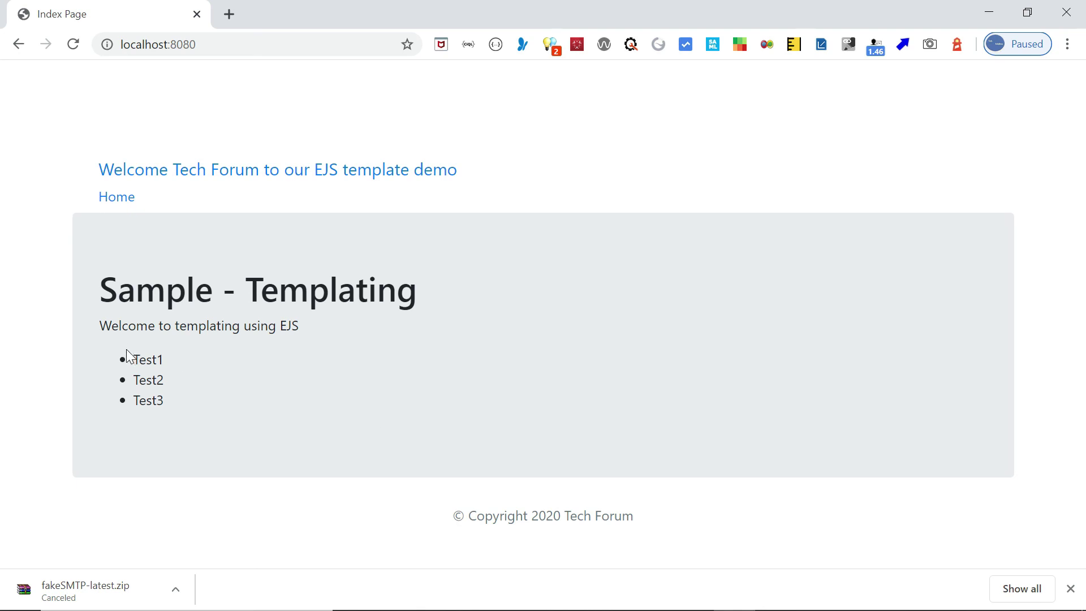
pyautogui.moveTo(125, 353); pyautogui.dragTo(188, 430)
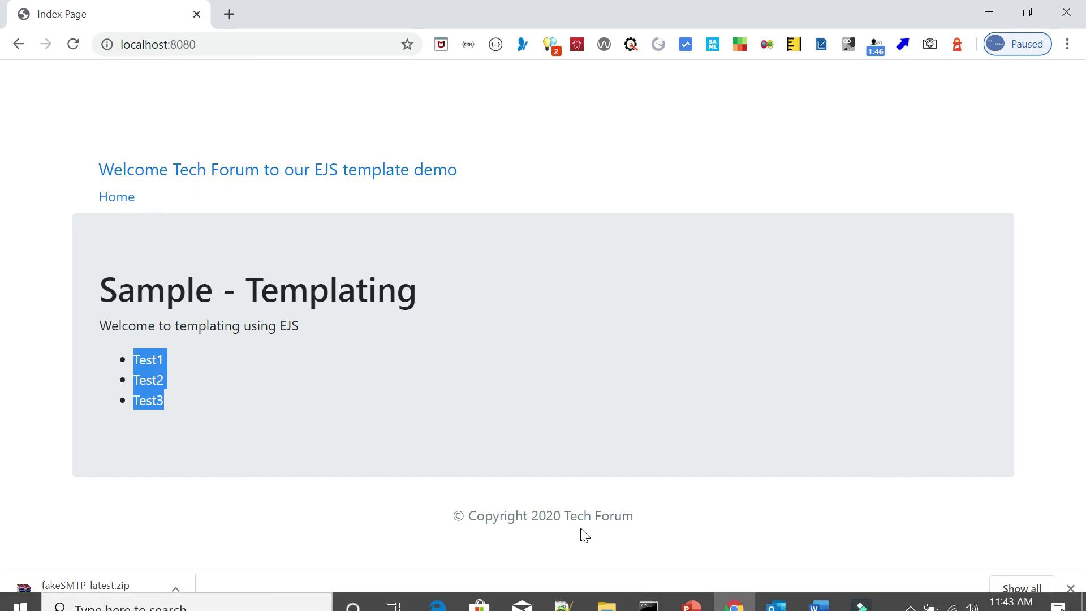
pyautogui.doubleClick(546, 516)
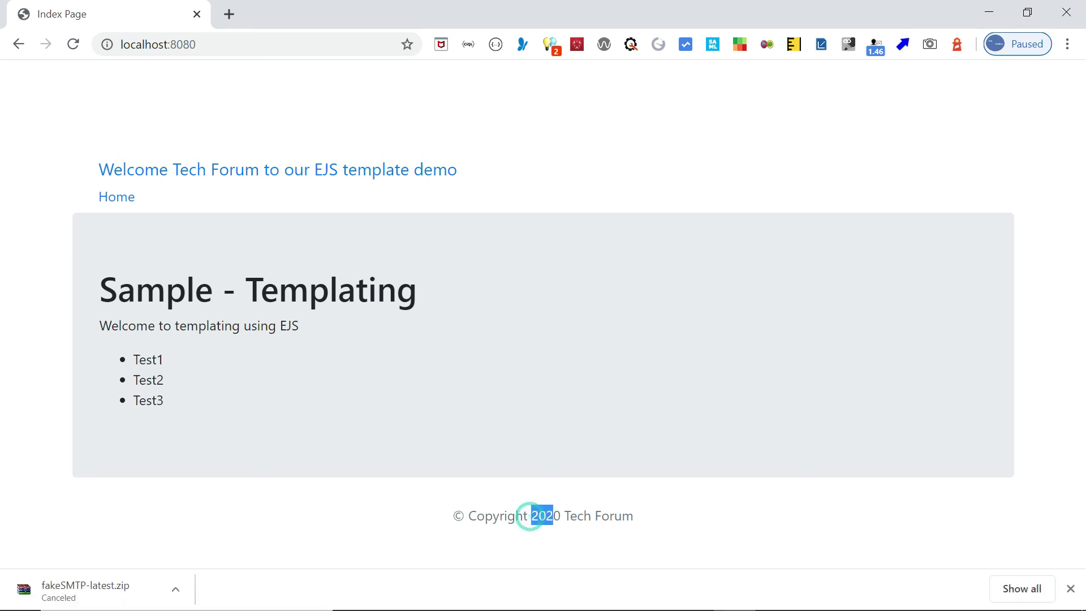